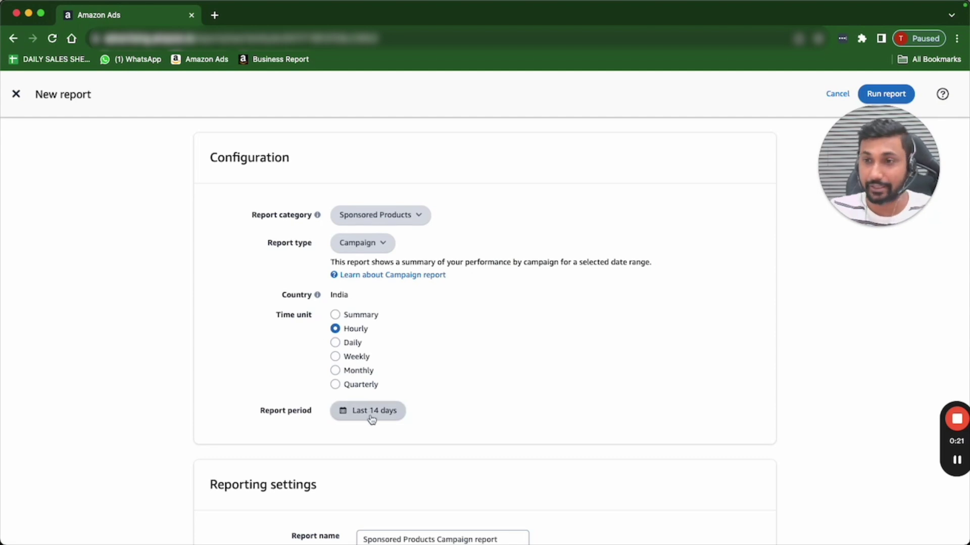
Review the reporting settings of the new Sponsored Products campaign report, and close the form without running it
scroll(544, 318, "down", 4)
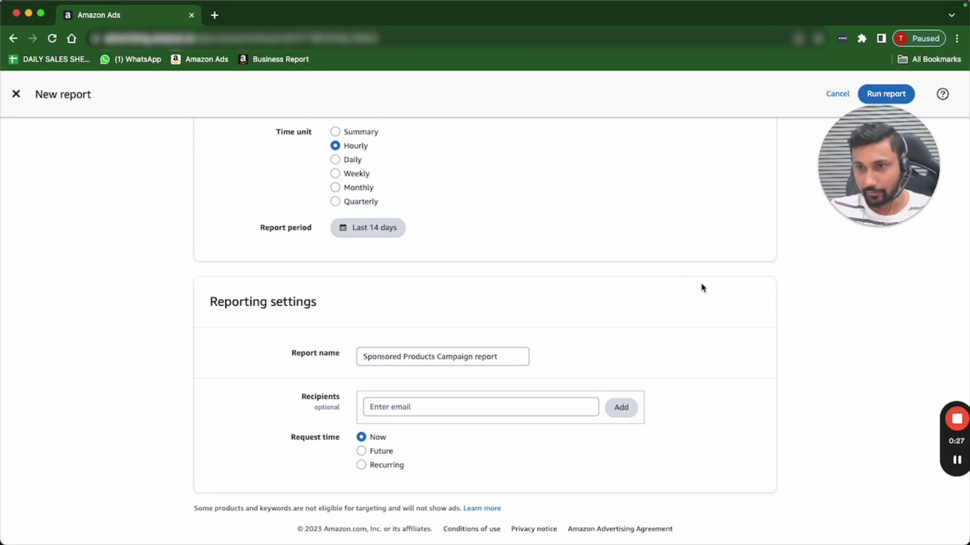
left_click(16, 95)
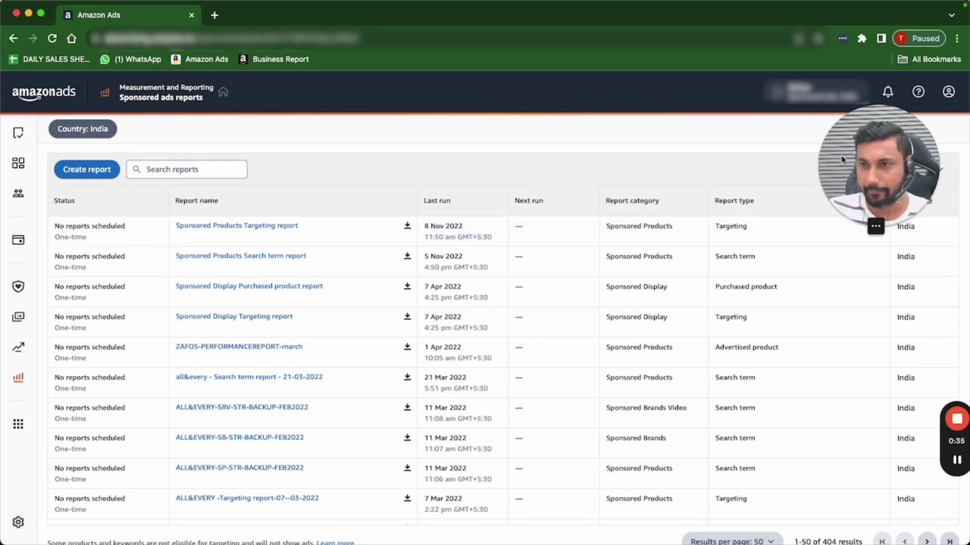
mouse_move(957, 461)
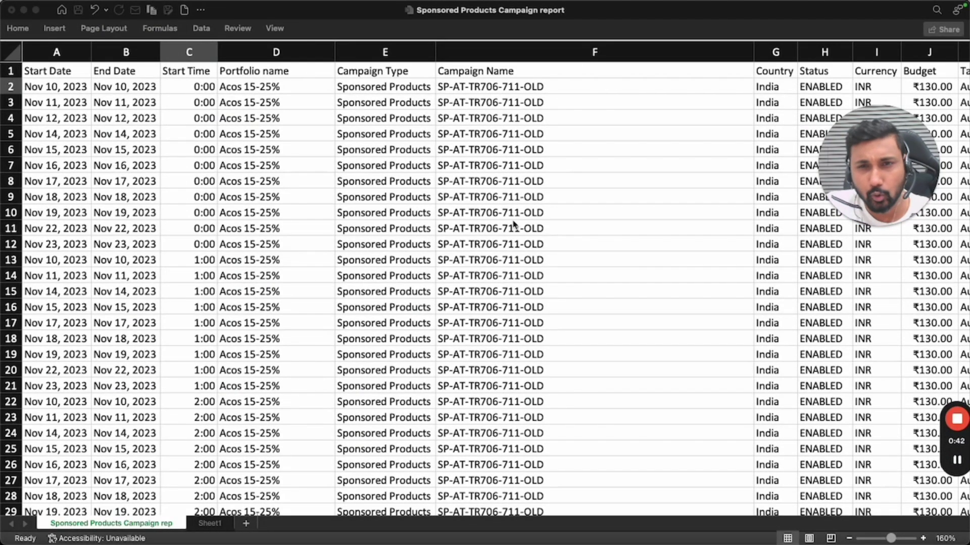
Switch to the downloaded campaign report in Excel and narrow the Campaign Name column
left_click_drag(749, 59, 562, 55)
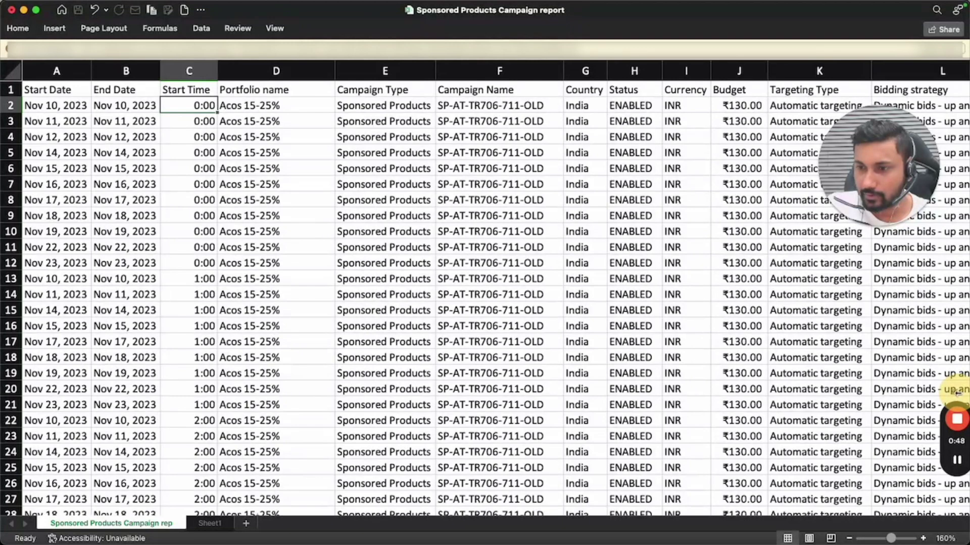
mouse_move(955, 391)
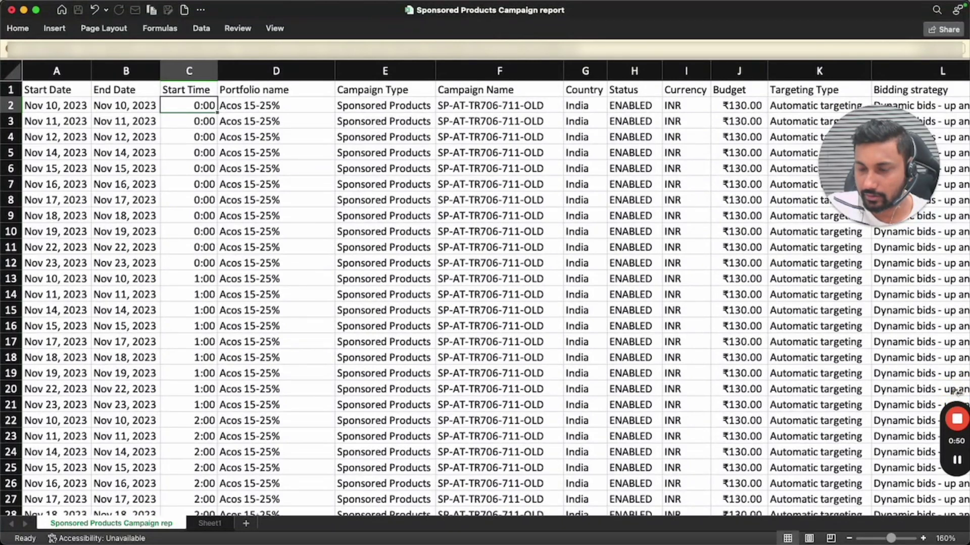
left_click(866, 500)
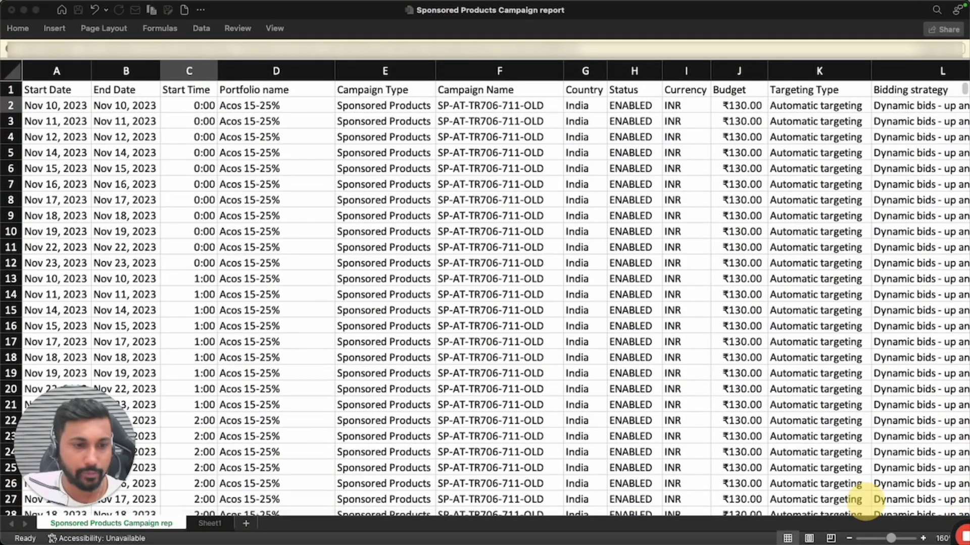
left_click(247, 126)
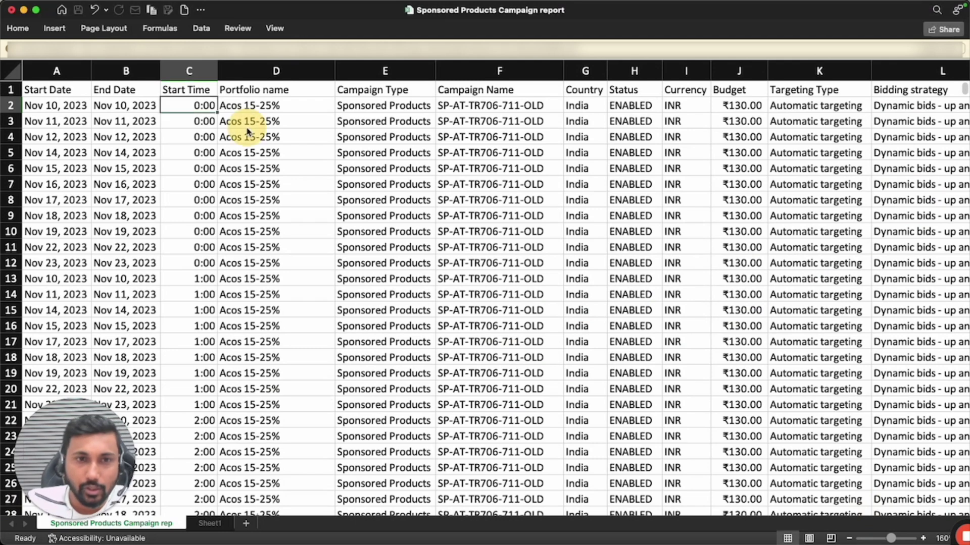
left_click(169, 105)
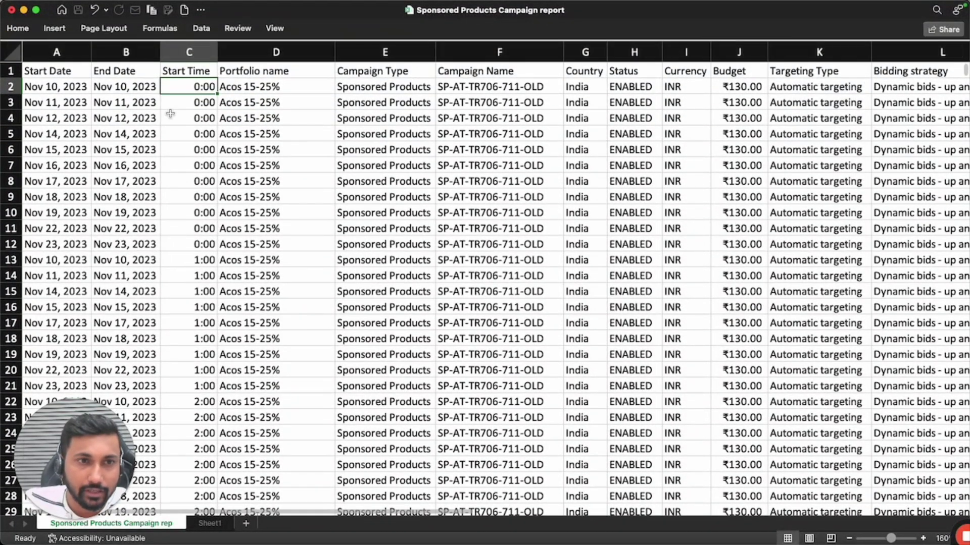
Examine the report's End Date and Start Time entries, budget and targeting columns, and the performance metrics further along the sheet
key("Down")
key("Down")
left_click_drag(110, 90, 119, 261)
left_click_drag(197, 87, 202, 258)
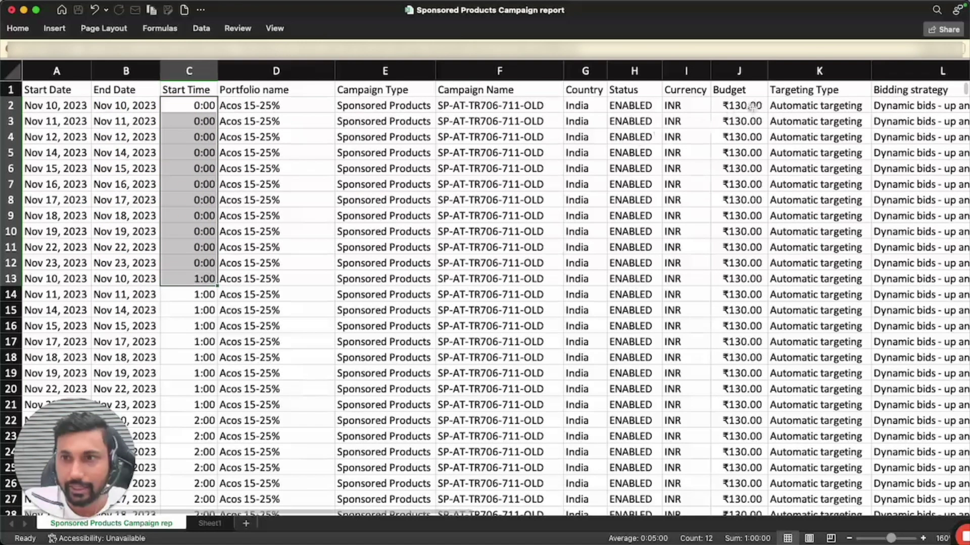
left_click_drag(775, 107, 931, 121)
left_click(797, 187)
scroll(640, 176, "right", 10)
scroll(640, 176, "right", 12)
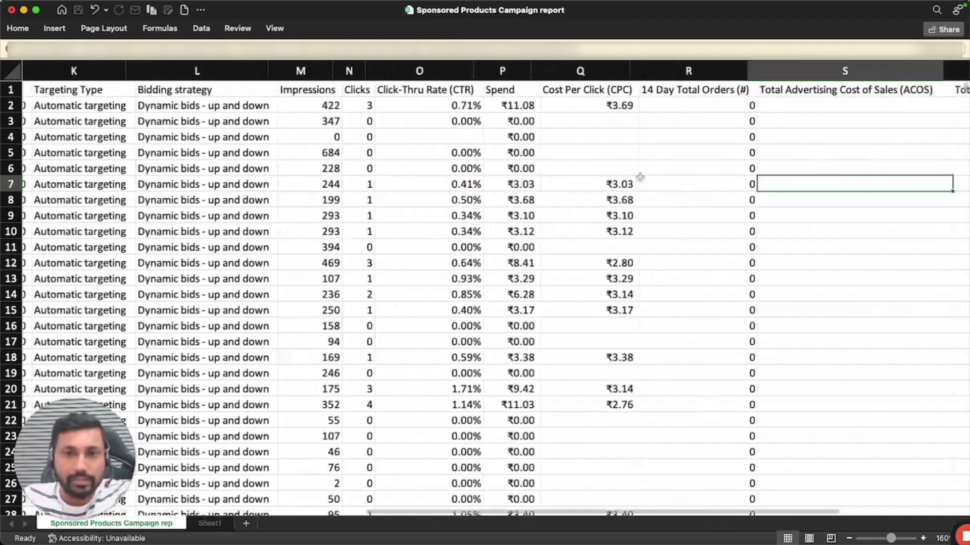
Select the entire campaign report sheet and create a pivot table from it on a new worksheet
key("Up")
key("Up")
key("Up")
key("Up")
key("Up")
key("Up")
key("Home")
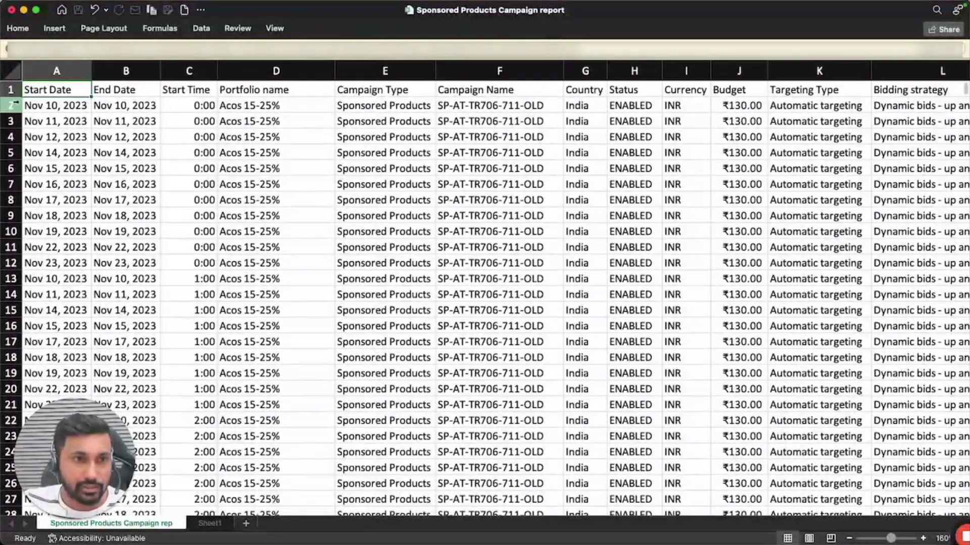
left_click(14, 77)
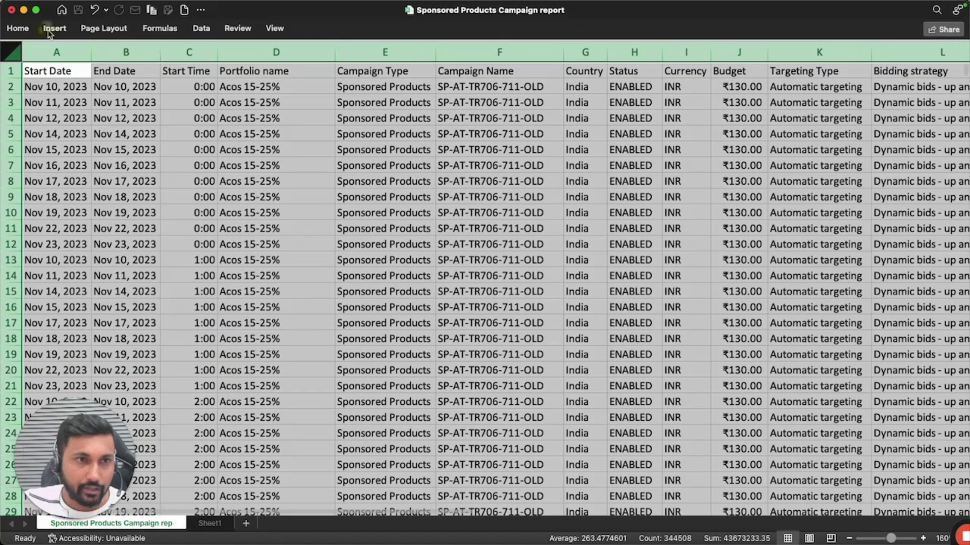
left_click(51, 29)
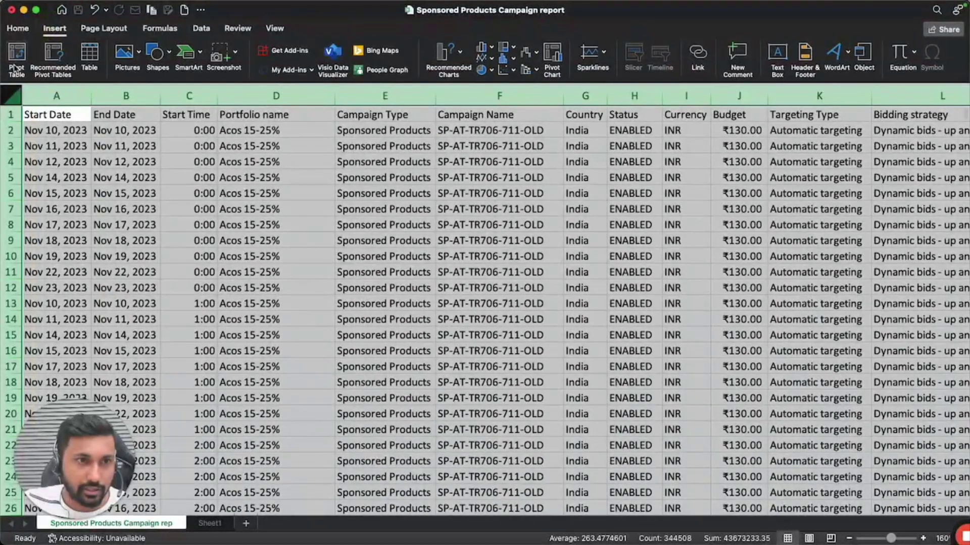
left_click(16, 58)
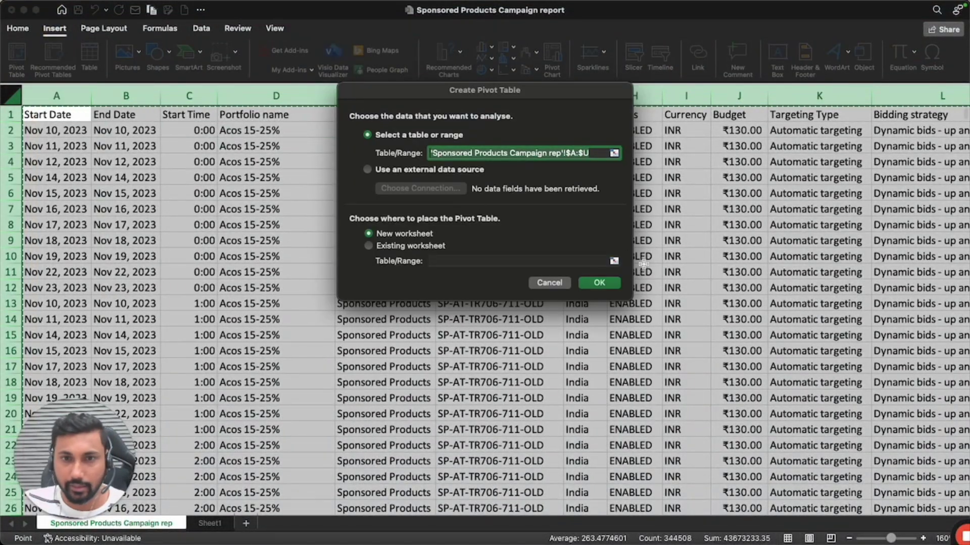
left_click(599, 283)
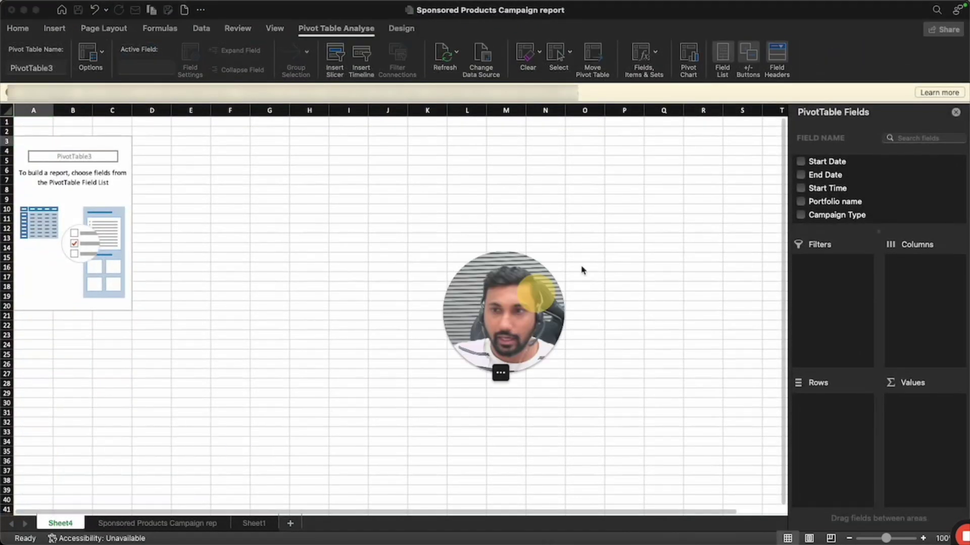
Look through the available pivot fields and the existing hourly summary on Sheet1, and return to the empty pivot table on Sheet4
scroll(852, 182, "down", 3)
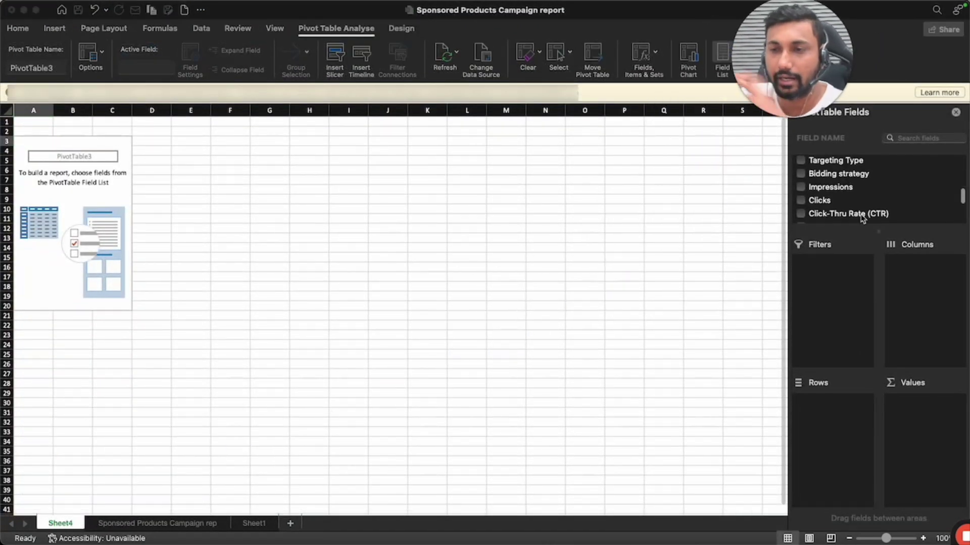
scroll(862, 218, "down", 2)
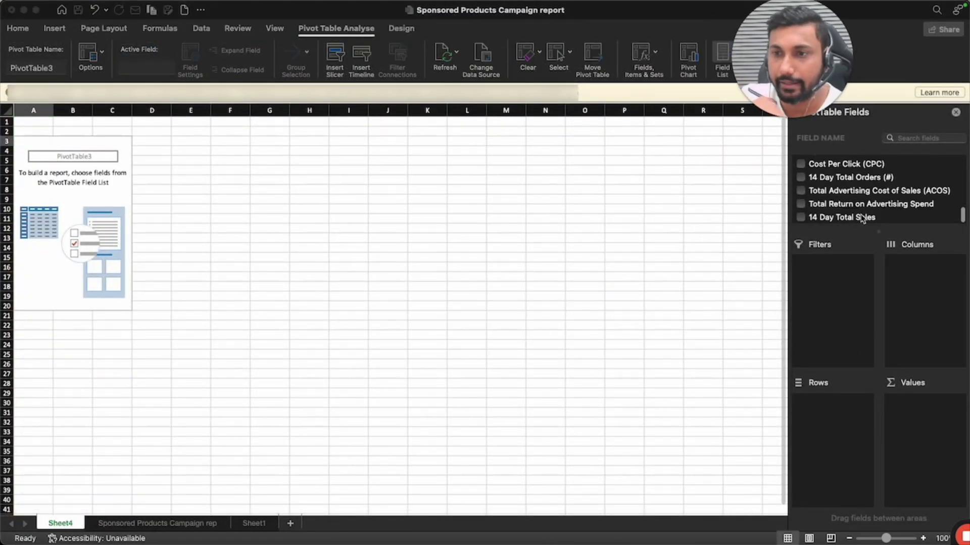
left_click(254, 521)
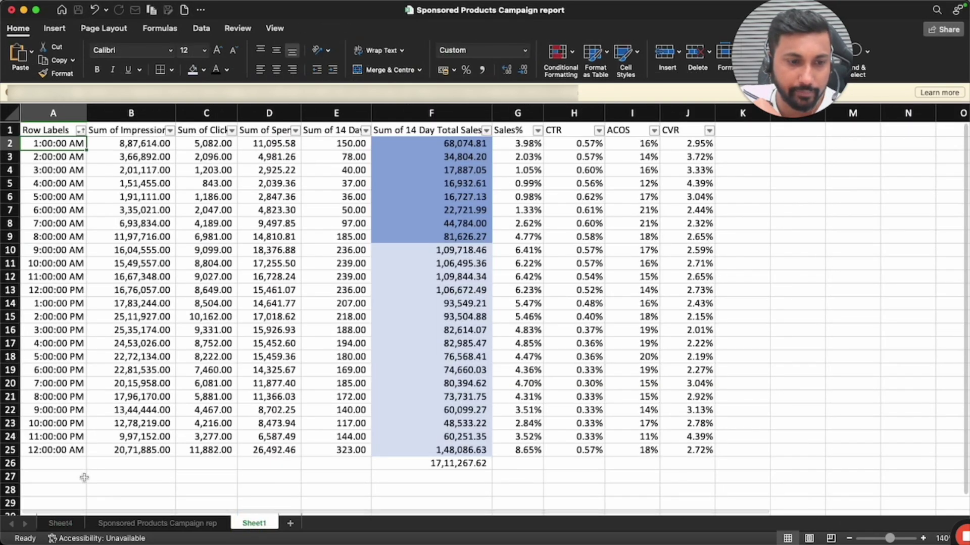
left_click(66, 524)
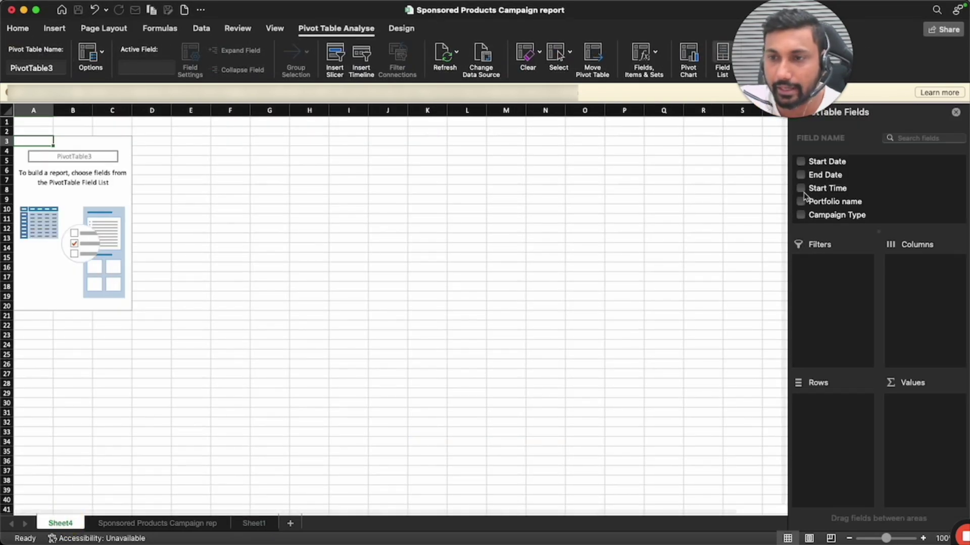
Add the Start Time field to the pivot table and place it in the rows
scroll(851, 208, "down", 3)
scroll(838, 199, "up", 3)
left_click(800, 188)
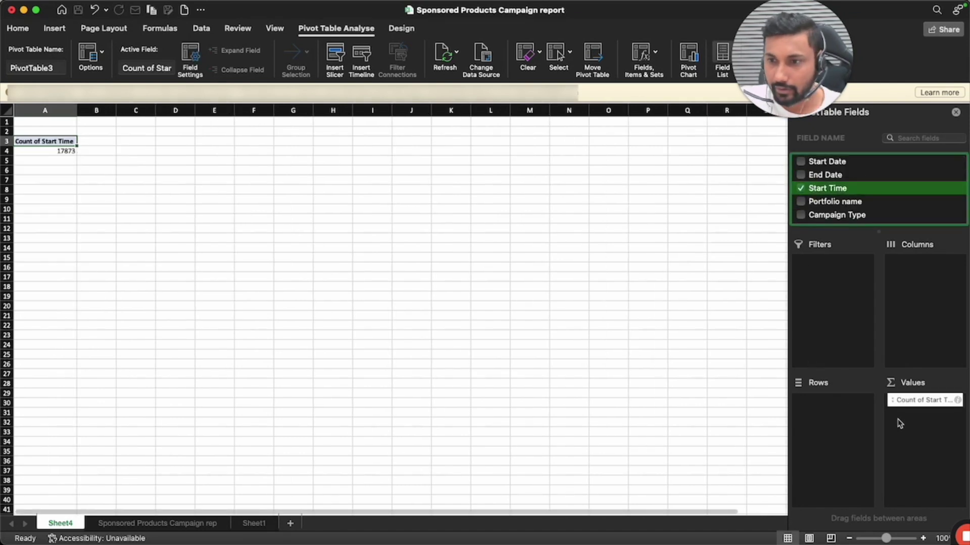
left_click_drag(905, 400, 814, 426)
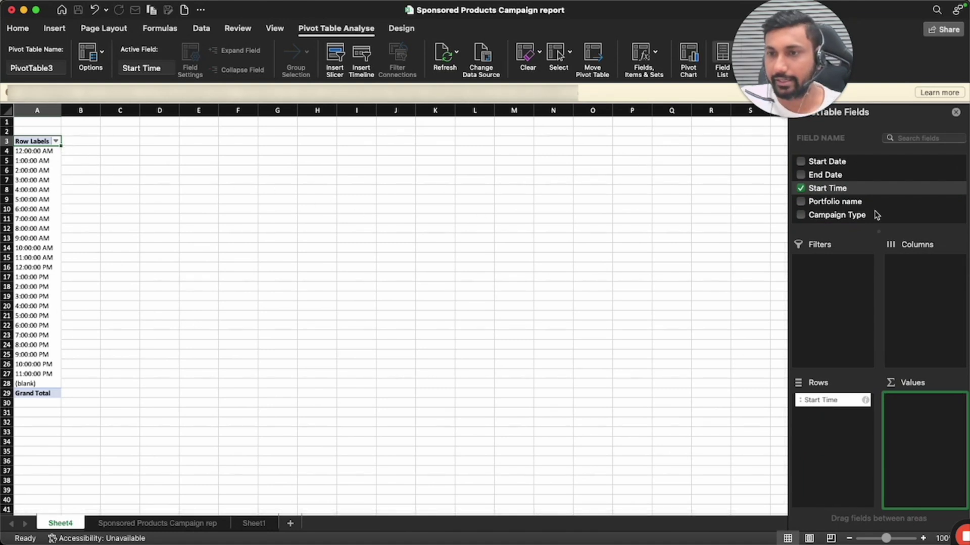
Add Impressions, Clicks, Spend, 14 Day Total Orders (#) and 14 Day Total Sales to the pivot table as summed values
scroll(876, 195, "down", 5)
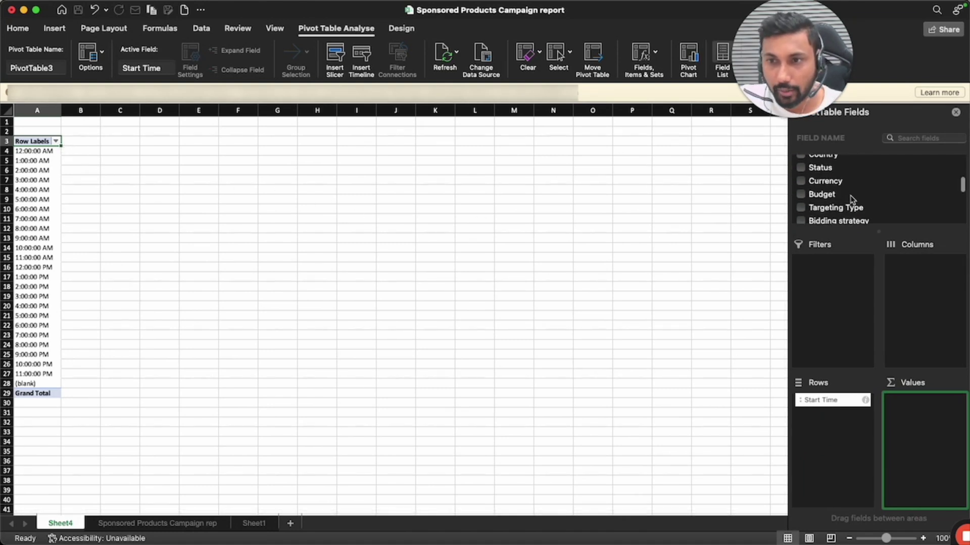
left_click(812, 194)
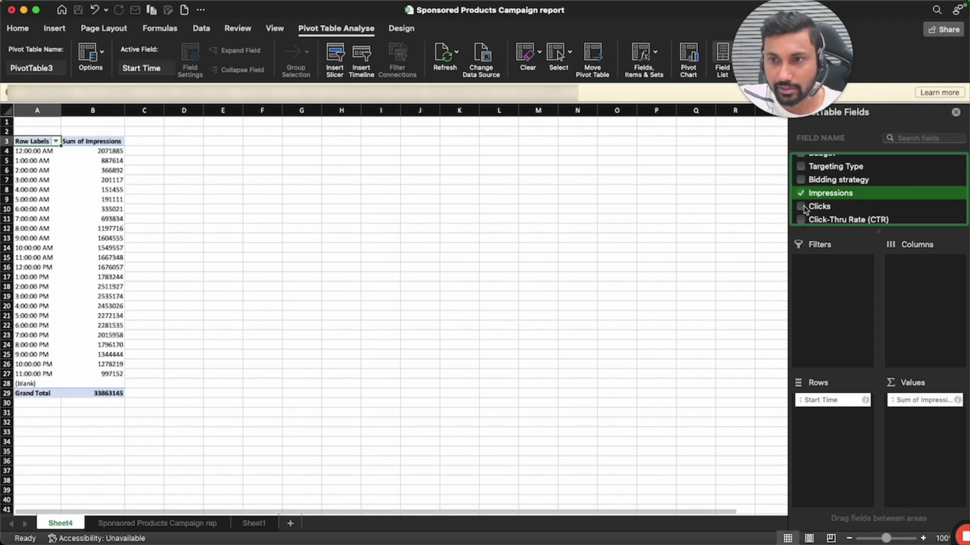
left_click(805, 207)
scroll(837, 190, "down", 3)
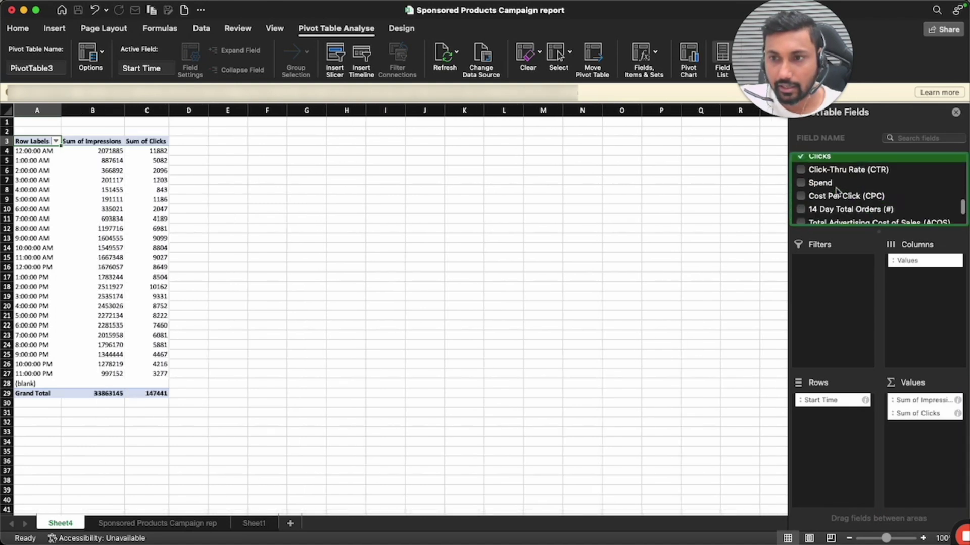
left_click(801, 184)
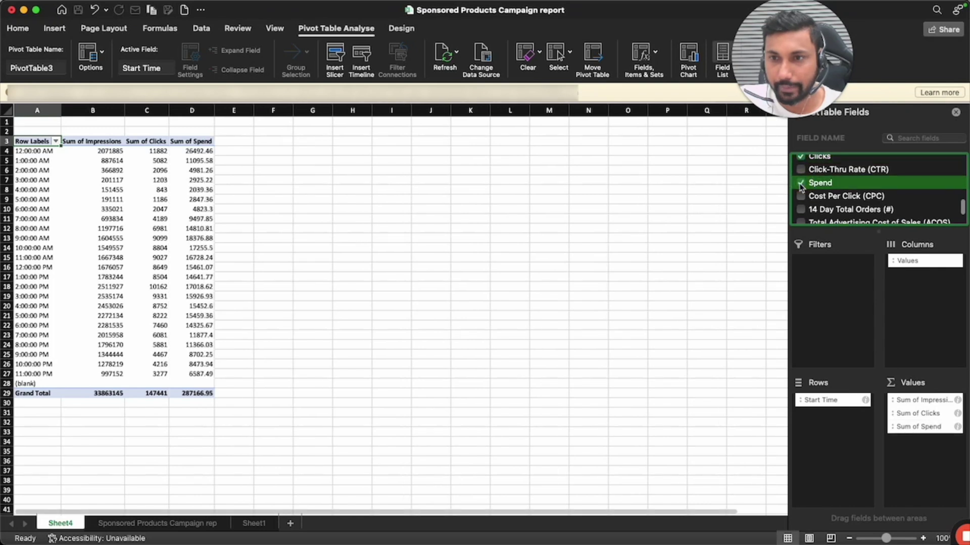
left_click(801, 210)
scroll(839, 204, "down", 2)
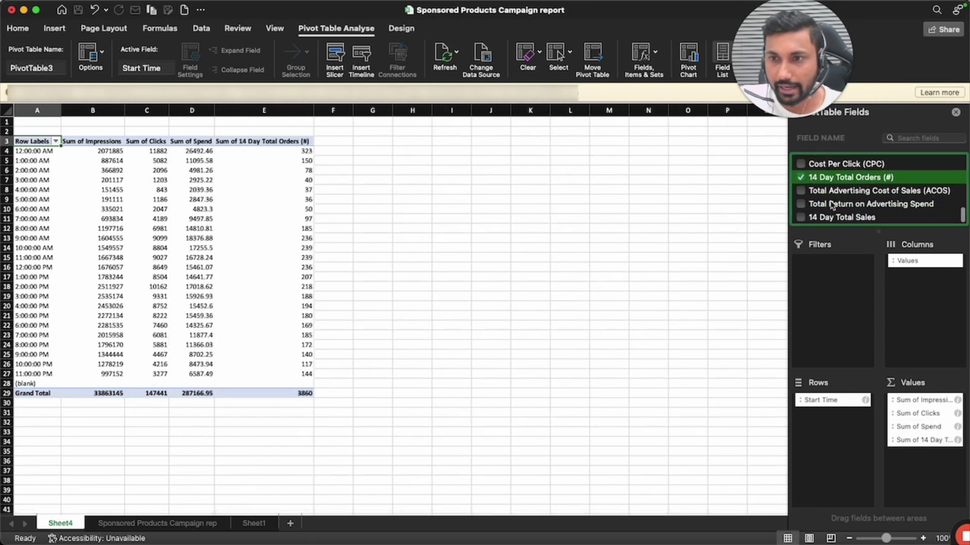
left_click(802, 217)
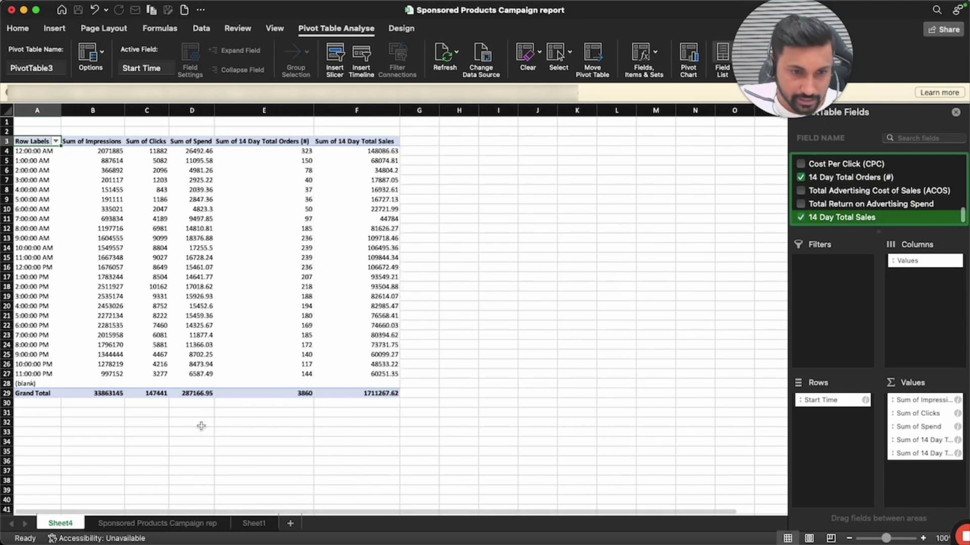
Compare the pivot table on Sheet4 with the existing hourly summary on Sheet1
left_click(250, 523)
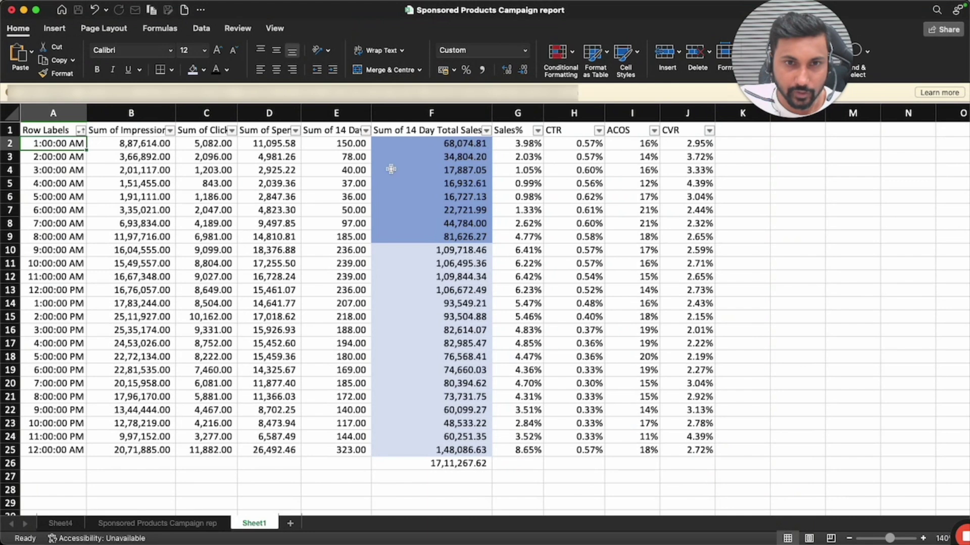
left_click(60, 523)
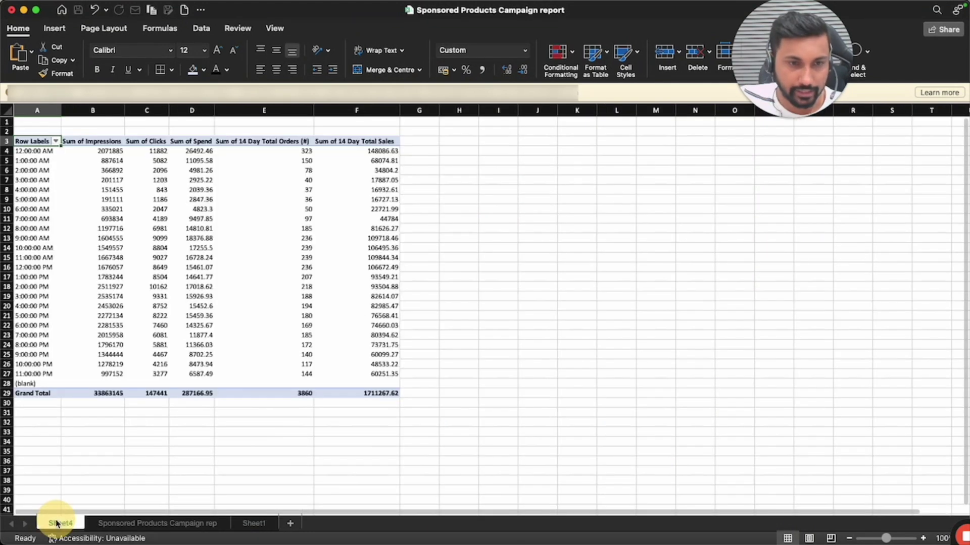
left_click(420, 170)
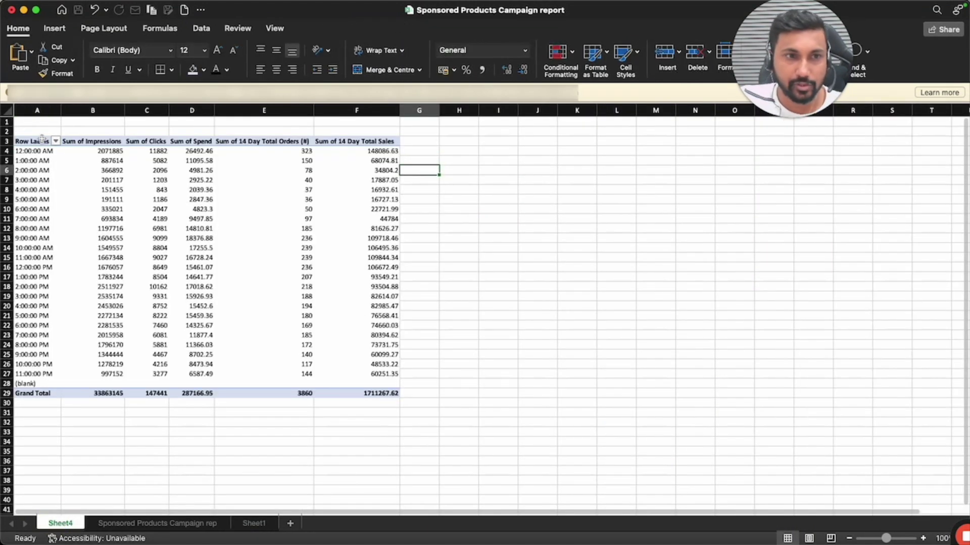
left_click_drag(35, 141, 367, 393)
key("super+c")
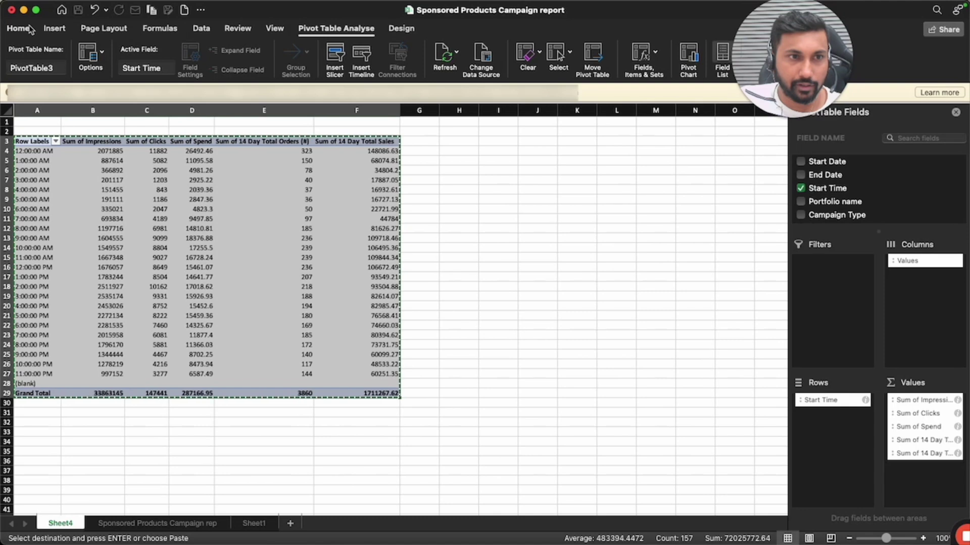
left_click(154, 170)
key("Escape")
left_click(325, 184)
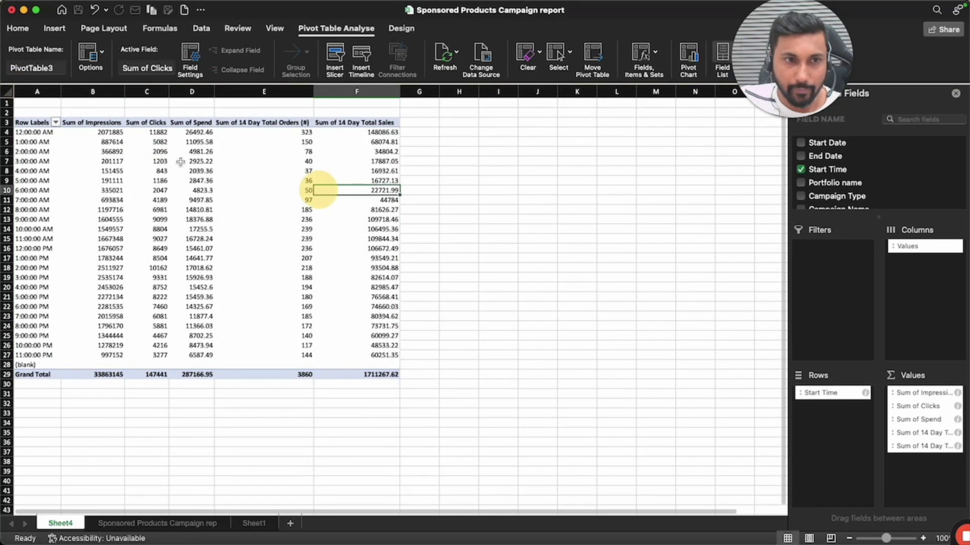
left_click_drag(35, 123, 346, 379)
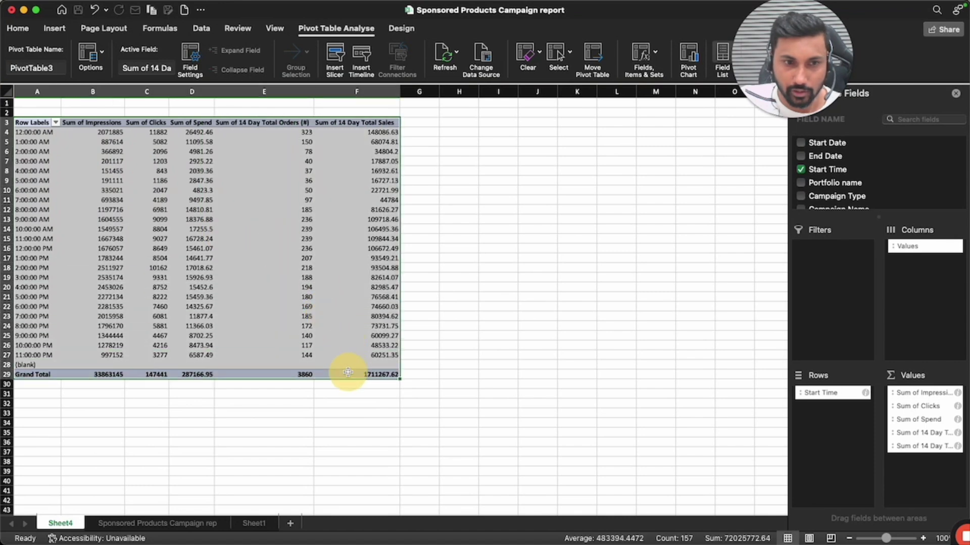
left_click(151, 432)
Copy the pivot table's start-time labels in A4:A28 from Sheet4 into a new sheet and fit column A to them
left_click_drag(44, 132, 53, 362)
key("super+c")
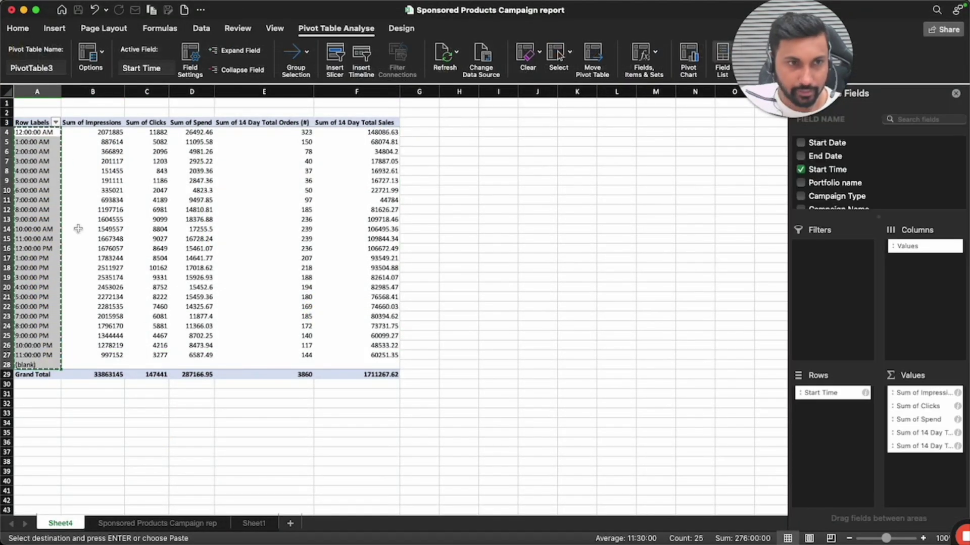
left_click(256, 525)
left_click(290, 524)
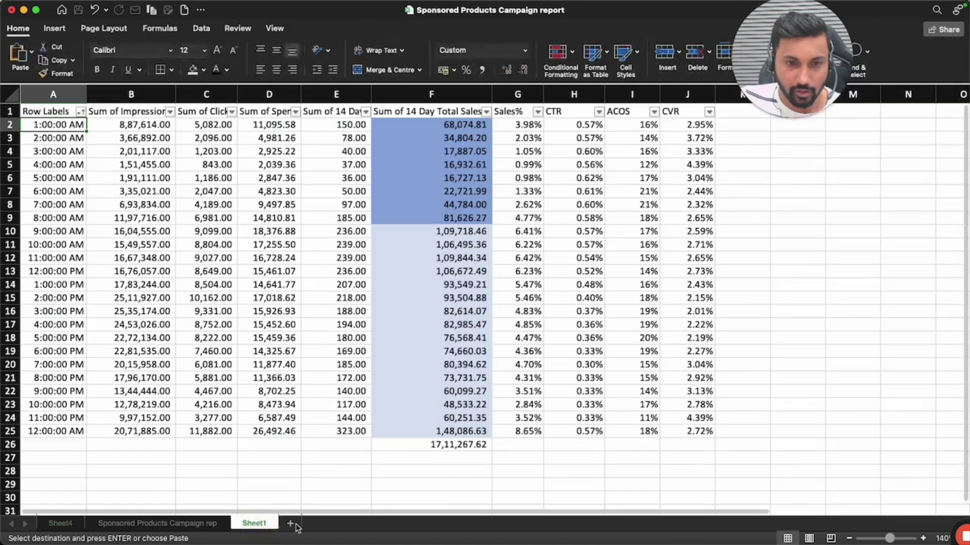
key("super+v")
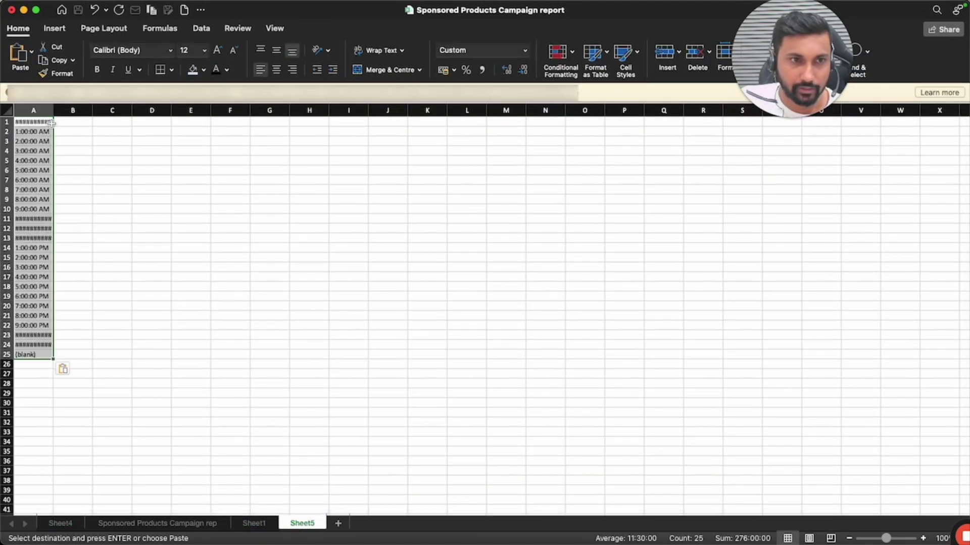
double_click(53, 110)
left_click(109, 258)
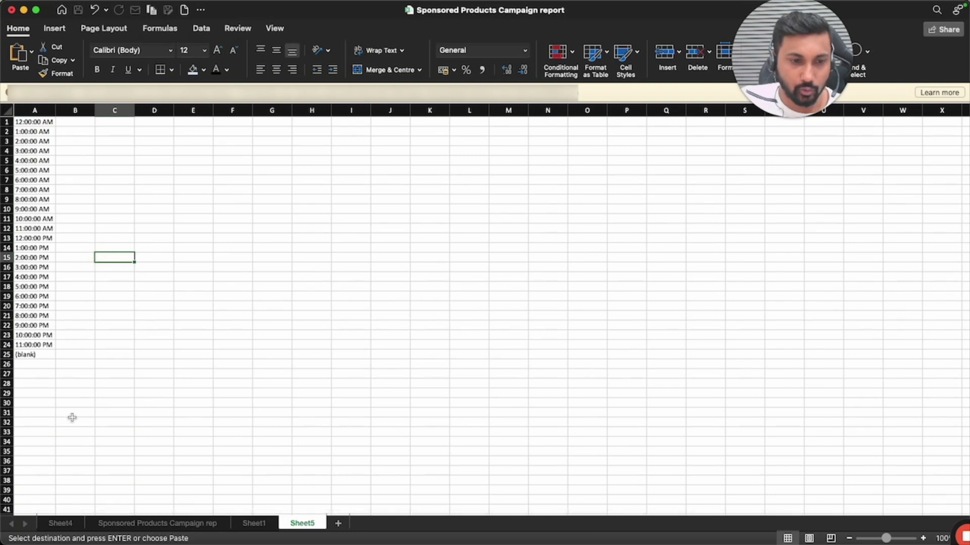
left_click(924, 538)
left_click(924, 538)
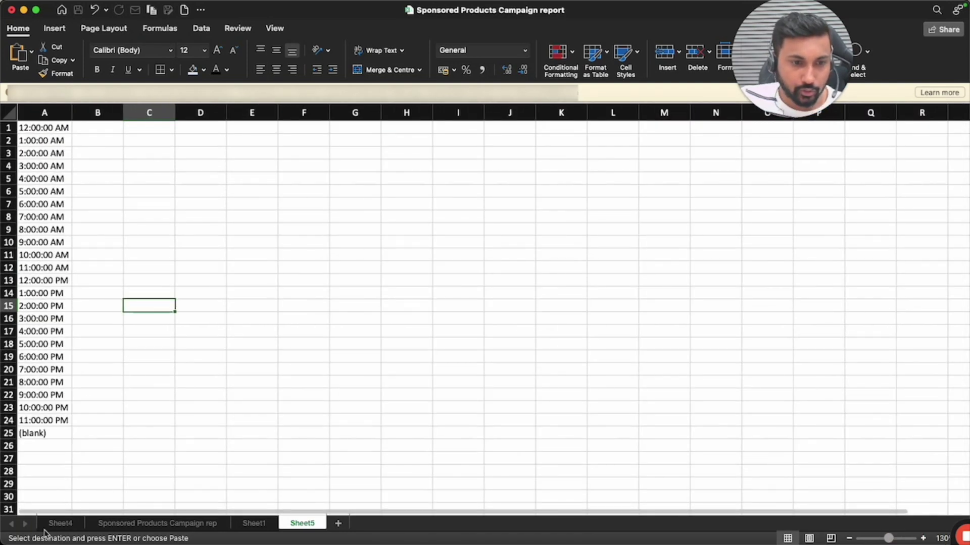
Convert the pivot table on Sheet4 to static data by copying A3:F29 and pasting it in place as values
left_click(60, 524)
left_click(203, 306)
key("Escape")
left_click_drag(32, 143, 370, 393)
key("super+c")
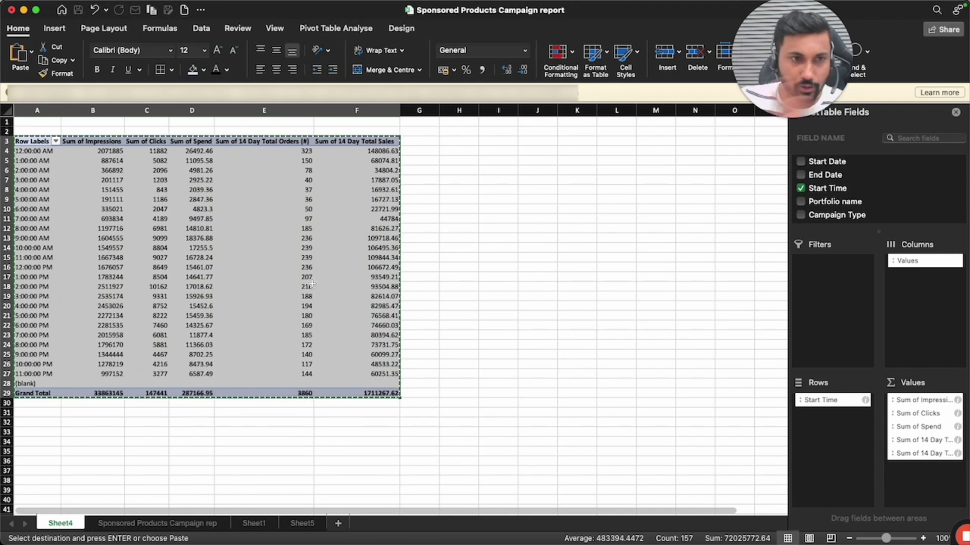
left_click(31, 52)
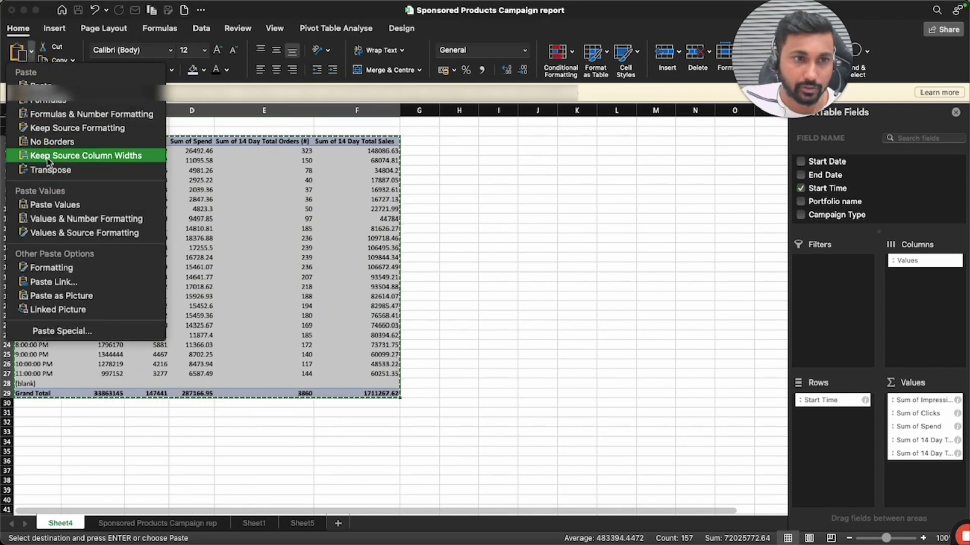
left_click(45, 207)
left_click(255, 210)
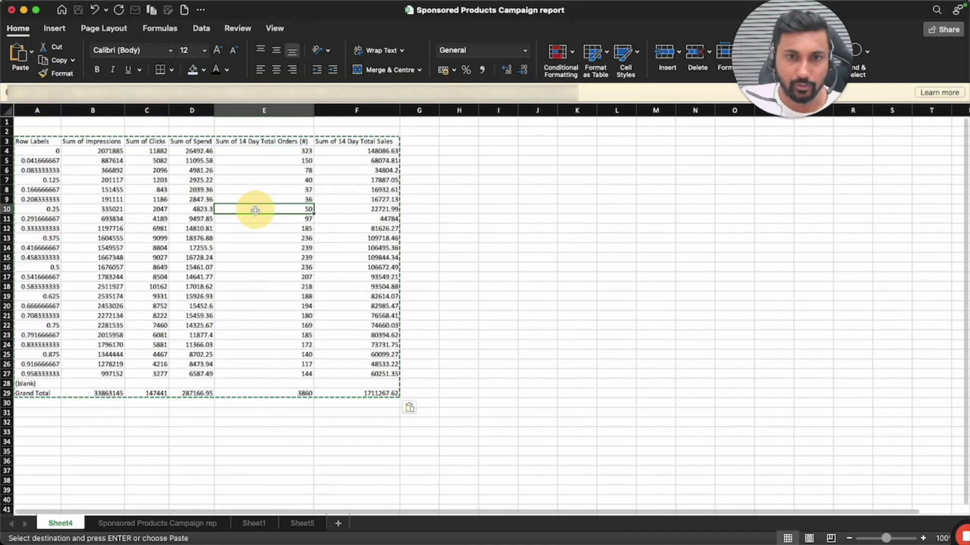
Examine the row labels pasted in column A of Sheet4 and compare them with the hourly summary on Sheet1
left_click(924, 538)
left_click(924, 538)
left_click(924, 539)
left_click(924, 538)
left_click(923, 538)
scroll(582, 258, "down", 3)
scroll(581, 258, "up", 1)
scroll(582, 258, "up", 1)
left_click_drag(56, 149, 50, 480)
left_click(254, 523)
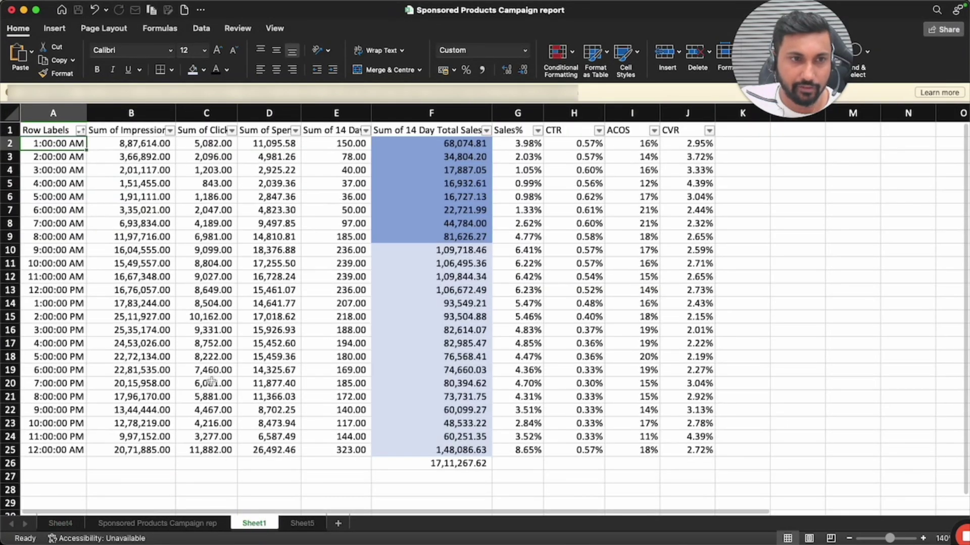
left_click(156, 277)
Copy the formatted times from column A of Sheet5 over the row labels starting at A4 on Sheet4, replacing the existing data
left_click(302, 524)
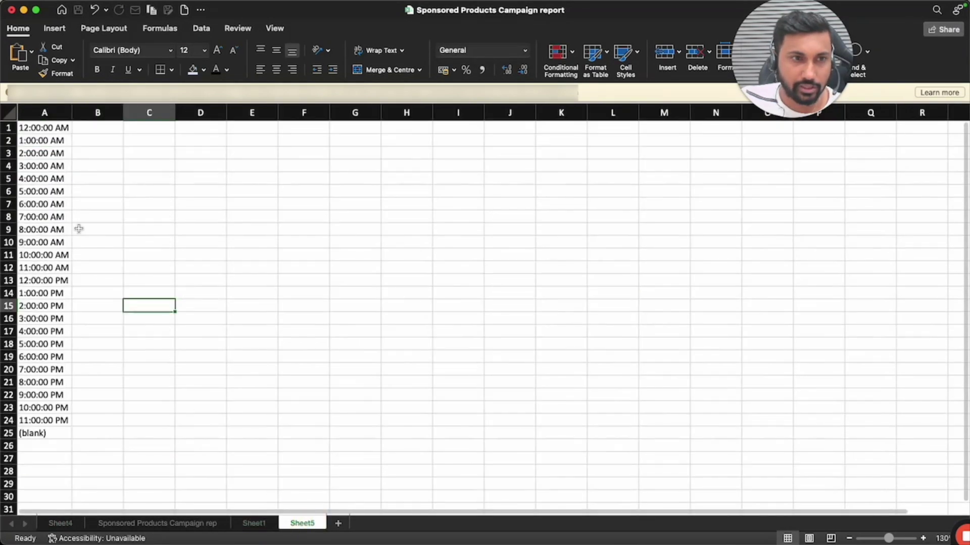
left_click(48, 129)
key("super+shift+Down")
key("super+c")
left_click(60, 523)
left_click(55, 149)
key("super+v")
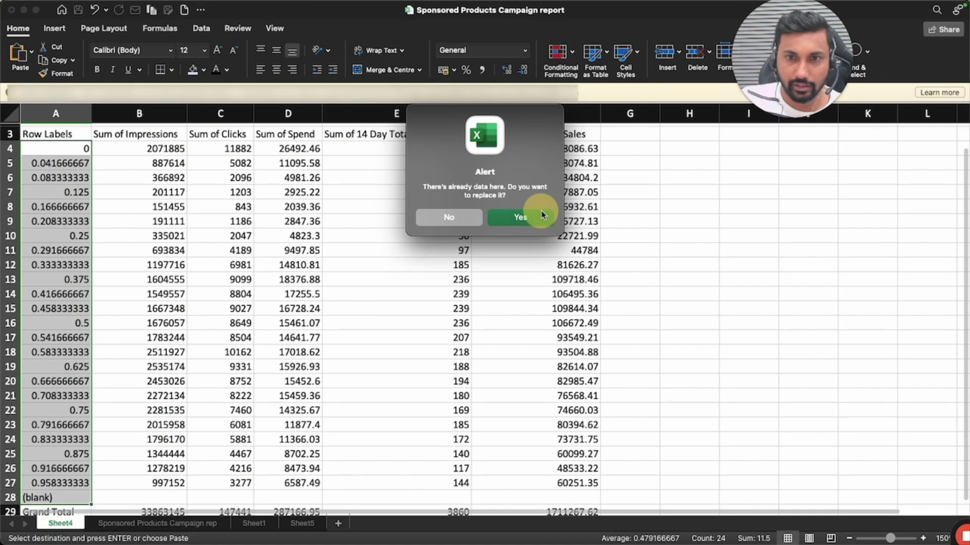
left_click(520, 217)
left_click(275, 188)
Apply the comma number style to the hourly figures in B4:F27 on Sheet4
left_click_drag(149, 146, 522, 478)
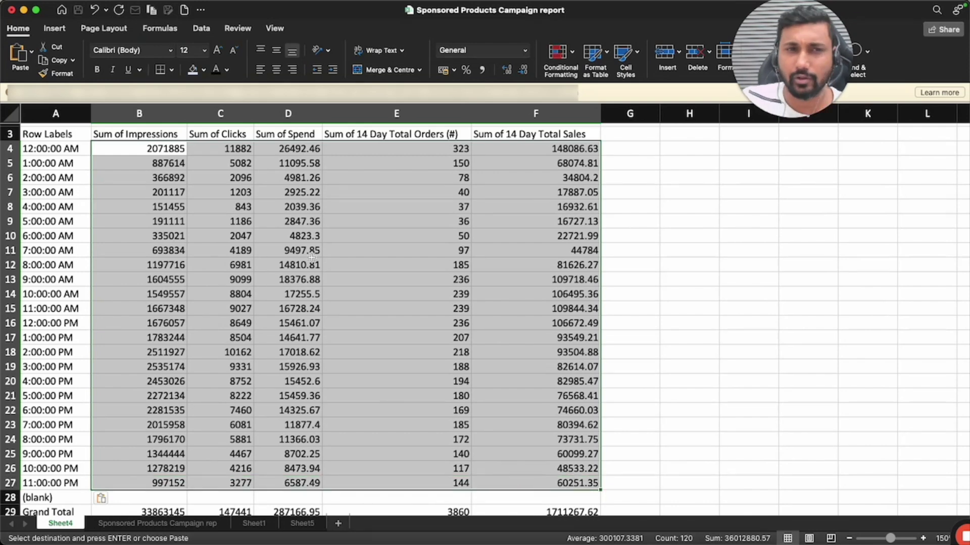
left_click(483, 69)
left_click(630, 221)
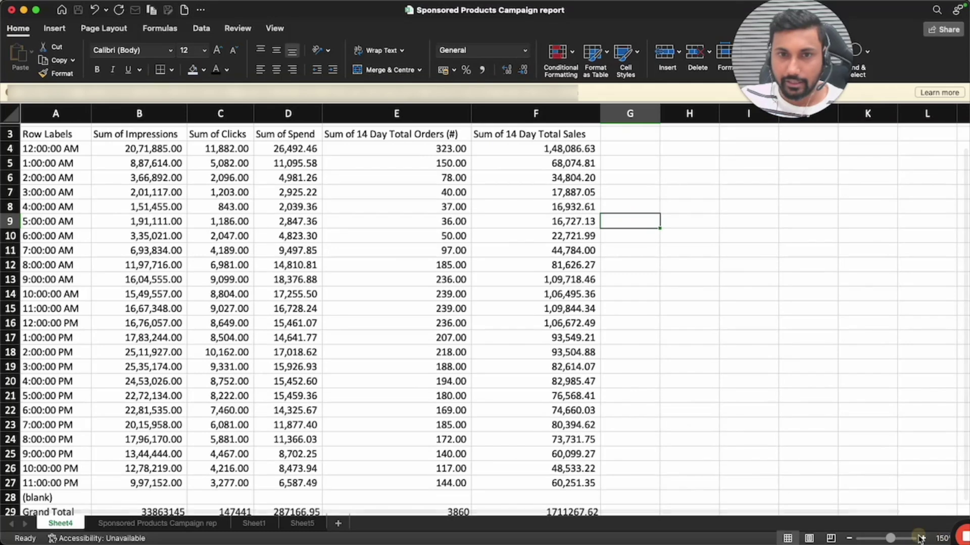
Resize columns B to F to one equal width that fits the impressions and sales figures
left_click(435, 148)
left_click_drag(152, 114, 535, 114)
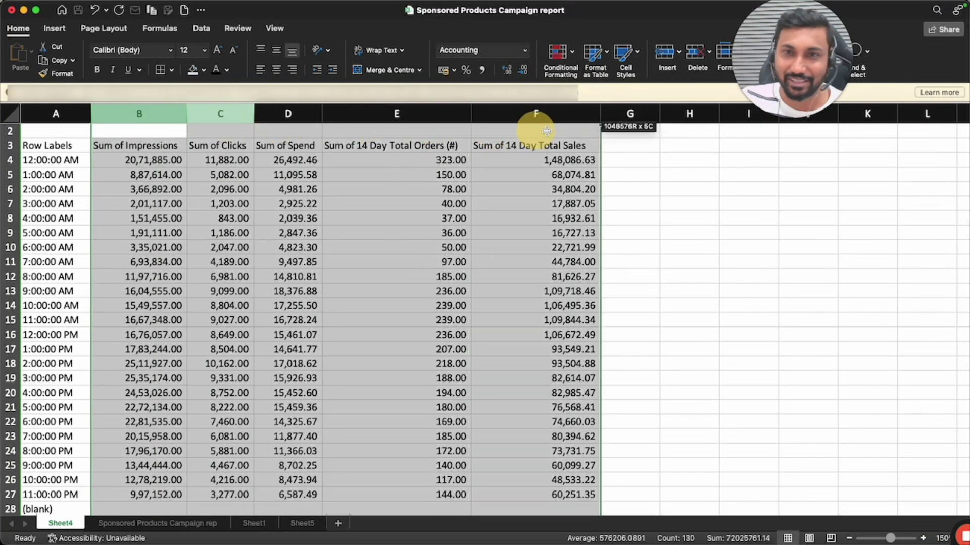
left_click_drag(600, 114, 497, 118)
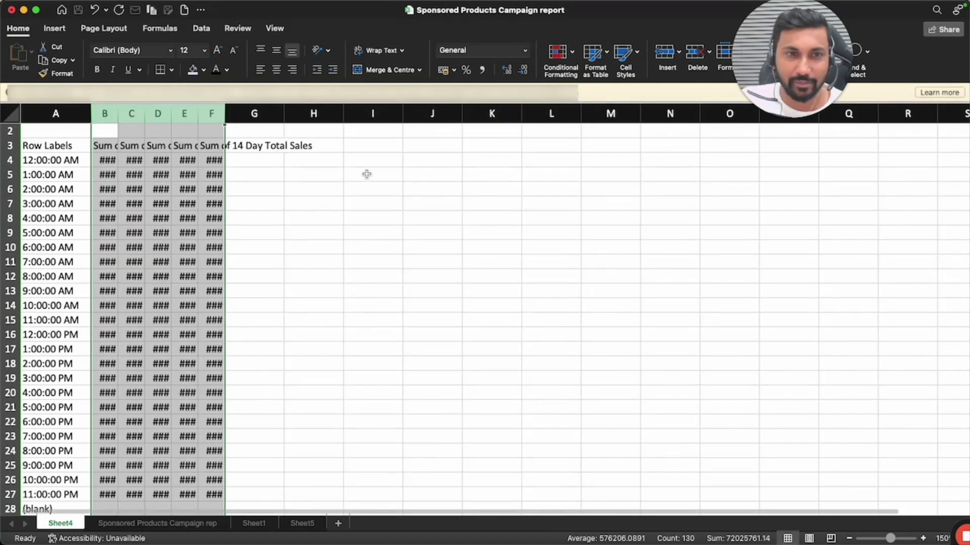
left_click_drag(225, 114, 257, 114)
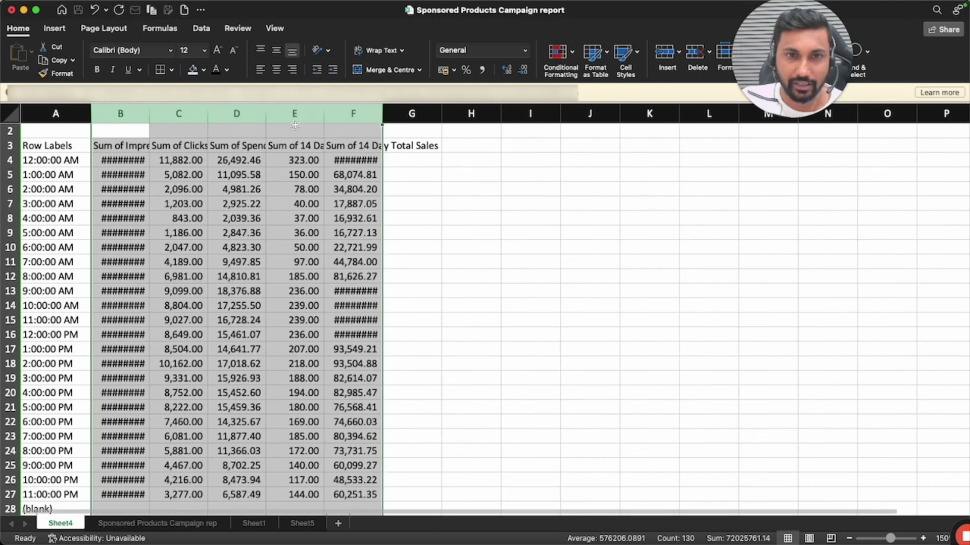
left_click_drag(382, 114, 491, 114)
left_click(521, 189)
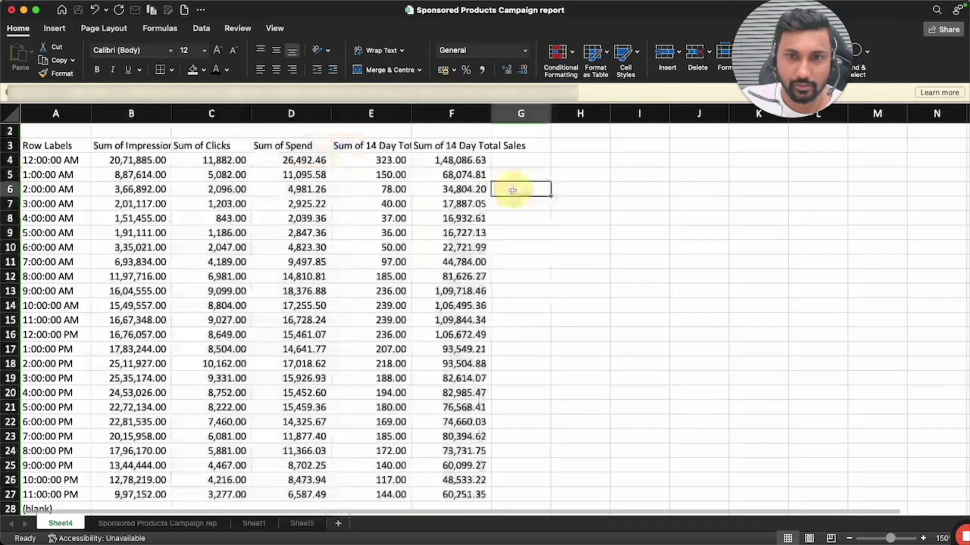
Autofit column F to its 14 Day Total Sales header
left_click(159, 159)
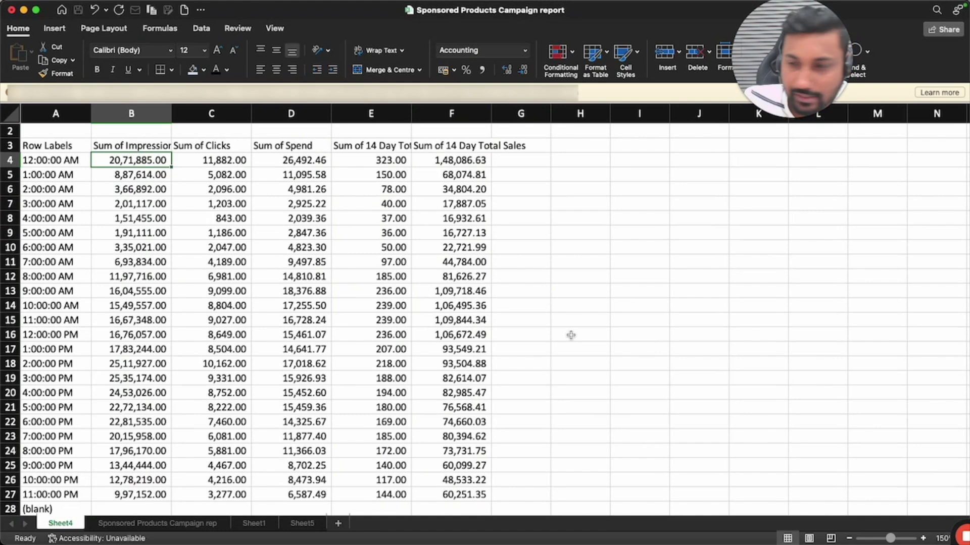
left_click(923, 538)
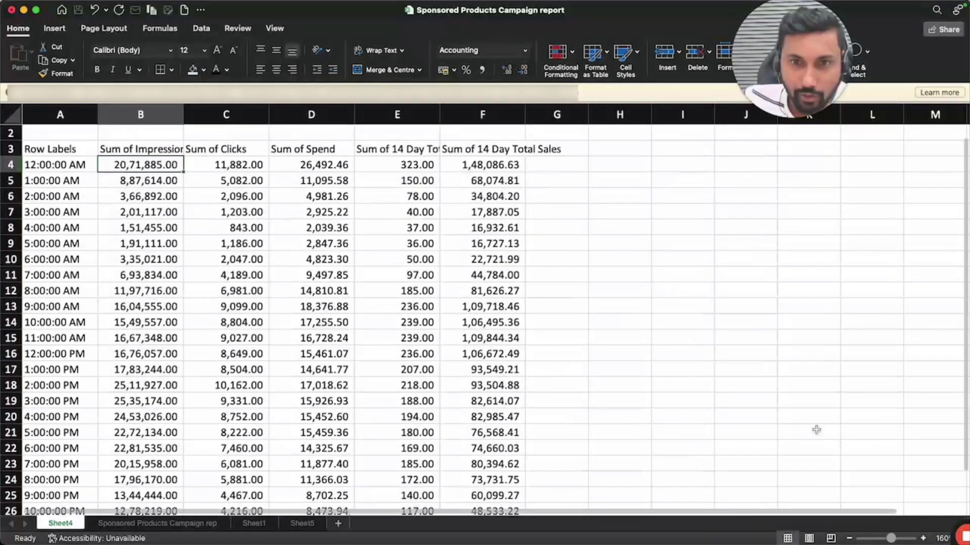
left_click(389, 207)
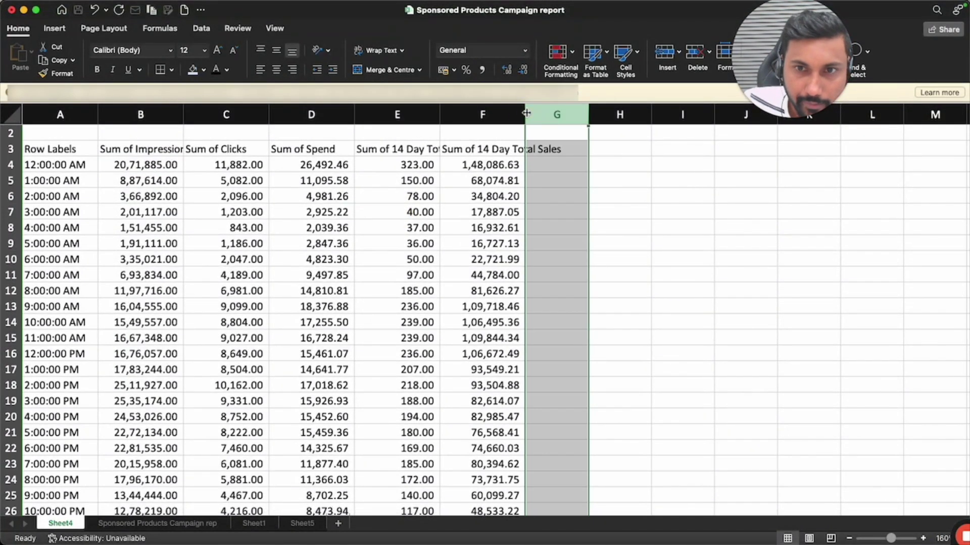
double_click(526, 111)
left_click(461, 196)
Go through the 12:00:00 AM row from the time label across impressions, clicks, spend and orders to total sales
left_click(138, 162)
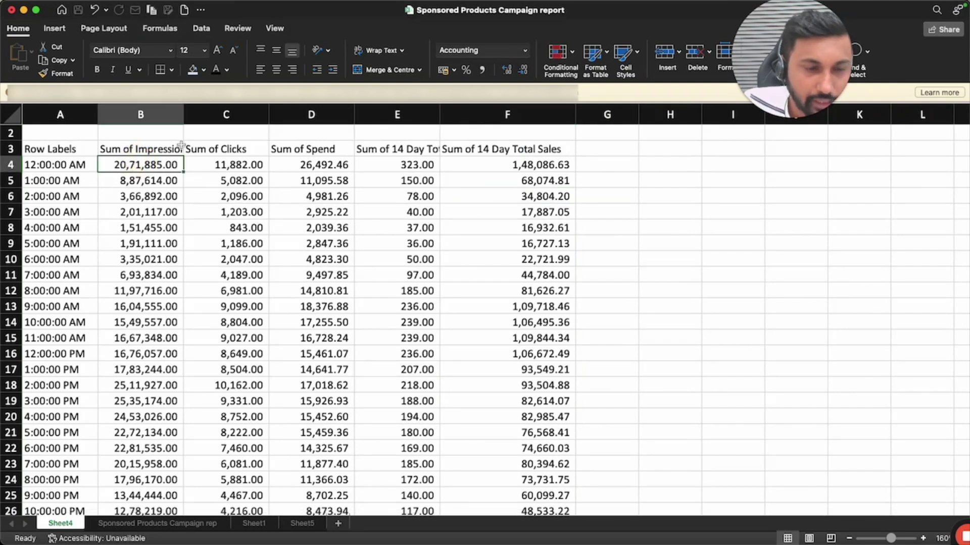
left_click(51, 165)
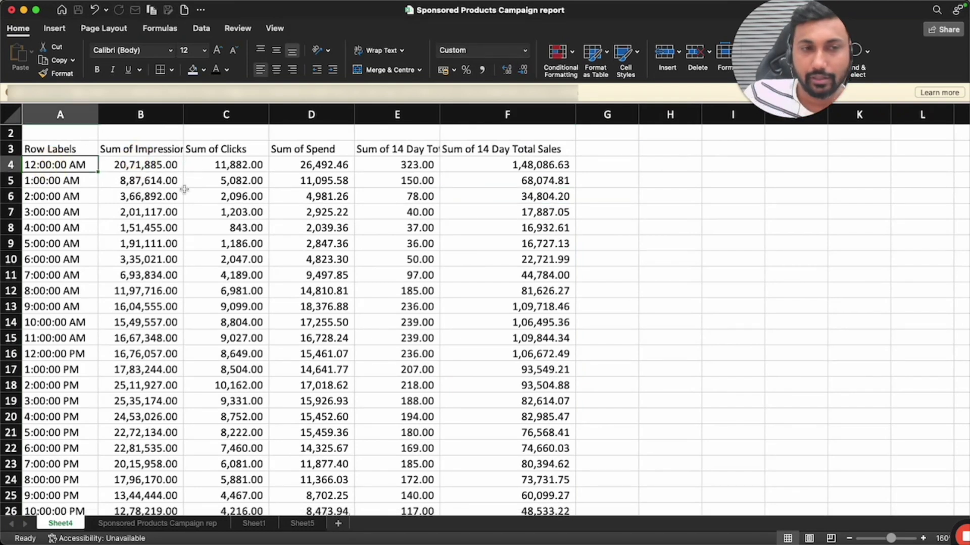
left_click(112, 165)
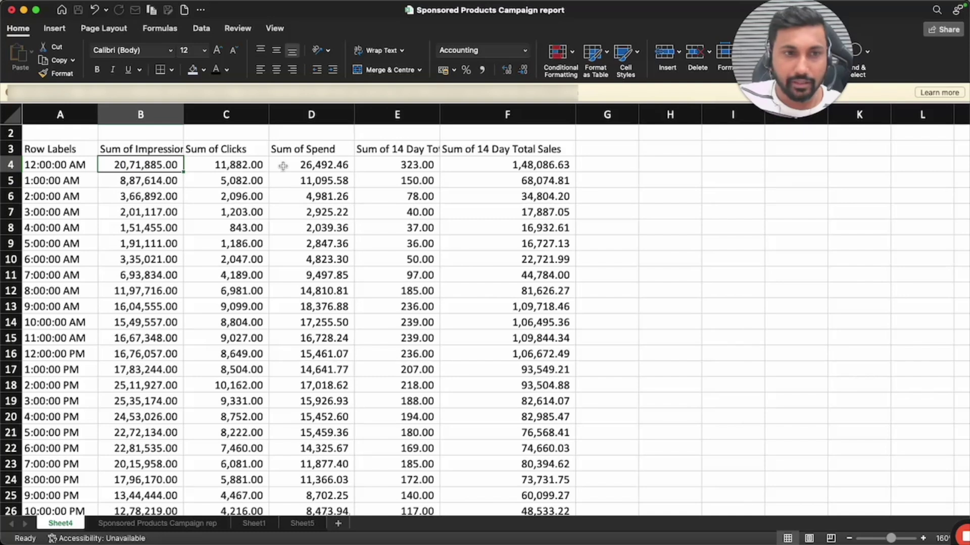
key("Right")
key("Right")
key("Right")
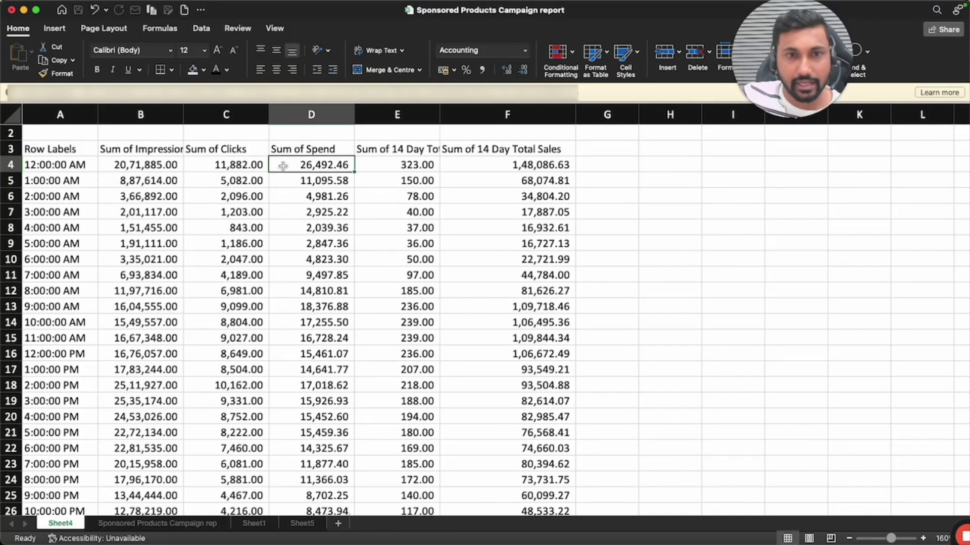
key("Right")
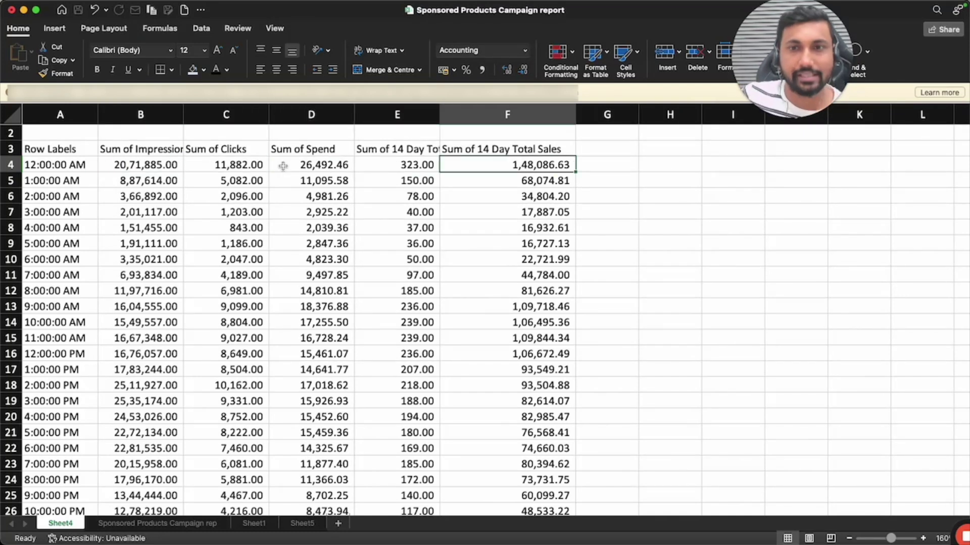
Rename the 14-day total headers in E3 and F3 as Orders and Sales
key("Up")
key("Left")
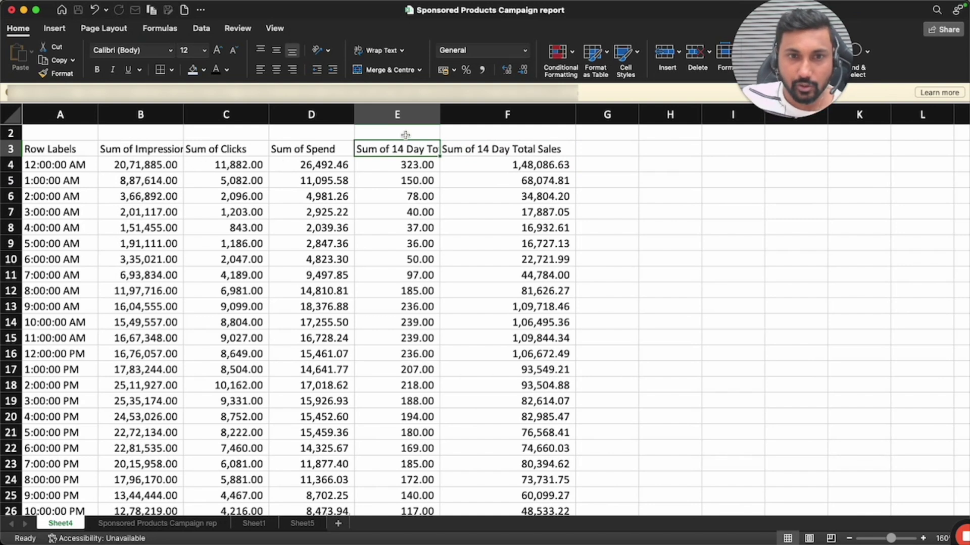
type("Orders")
key("Return")
key("Up")
key("Right")
type("Sal")
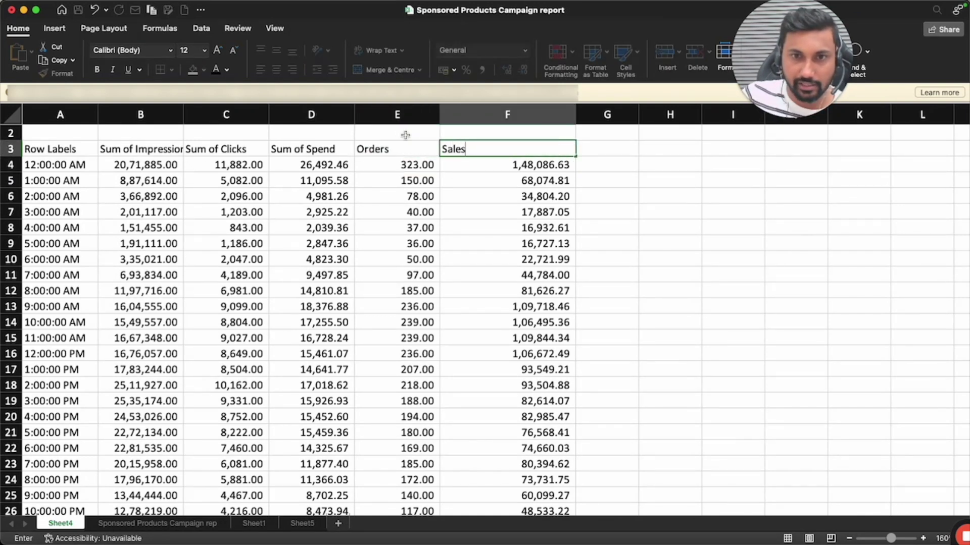
Rename the headers in D3, C3 and B3 as Spend, Clicks and Impression
key("Left")
key("Left")
type("Spend")
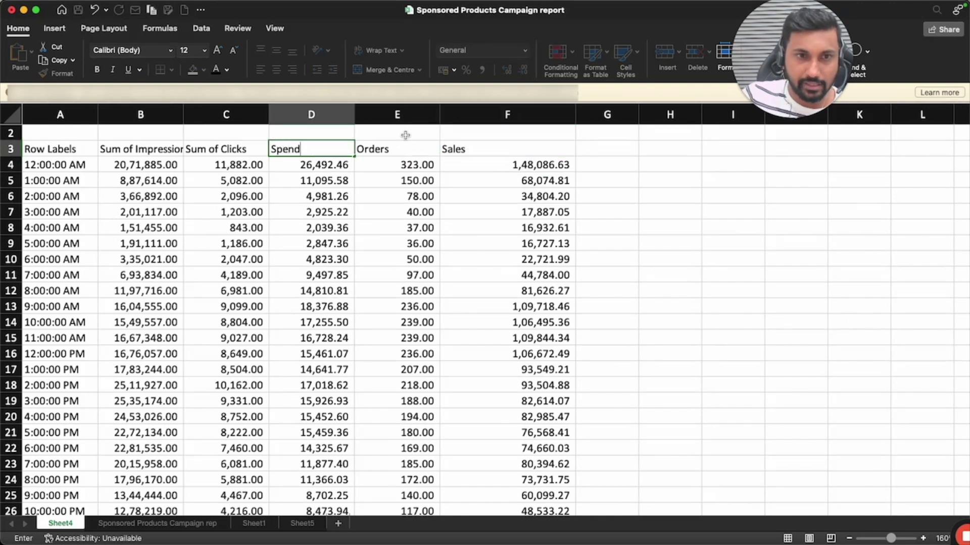
key("Left")
type("Clicks")
key("Left")
type("I")
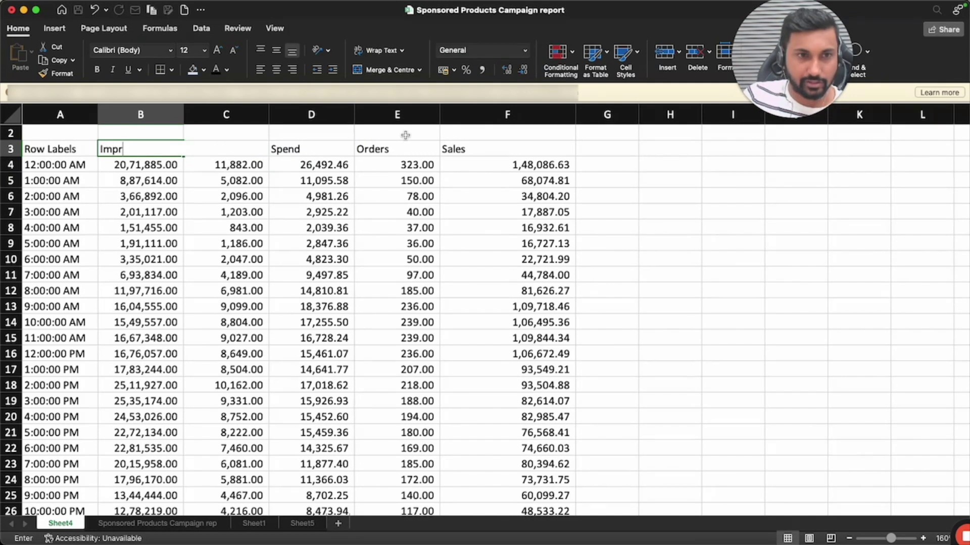
key("Return")
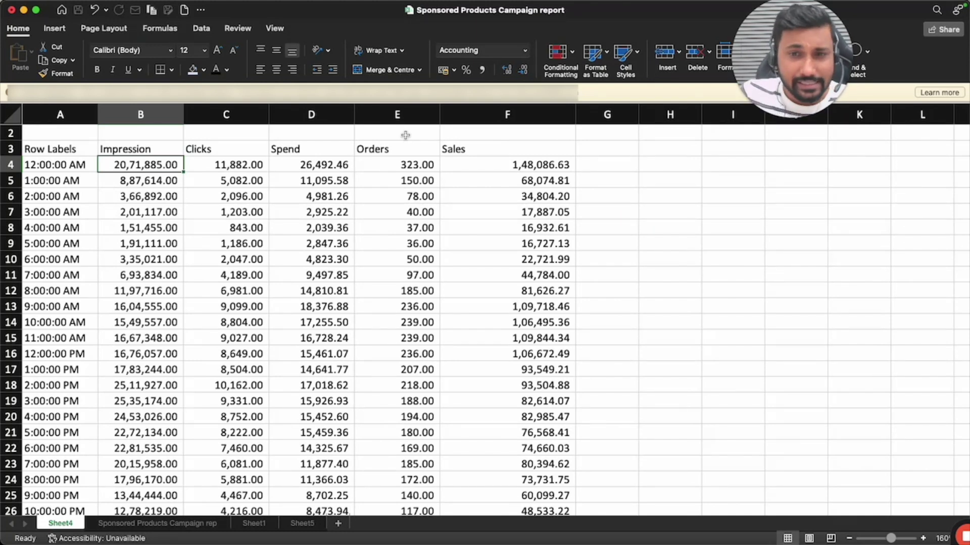
Try centring the contents of the Sales column and undo the alignment
left_click(485, 114)
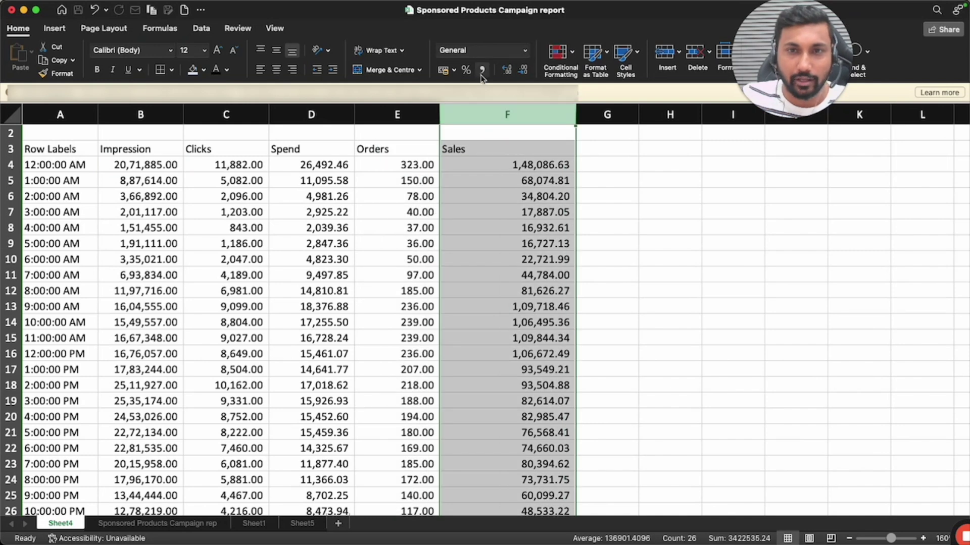
left_click(276, 70)
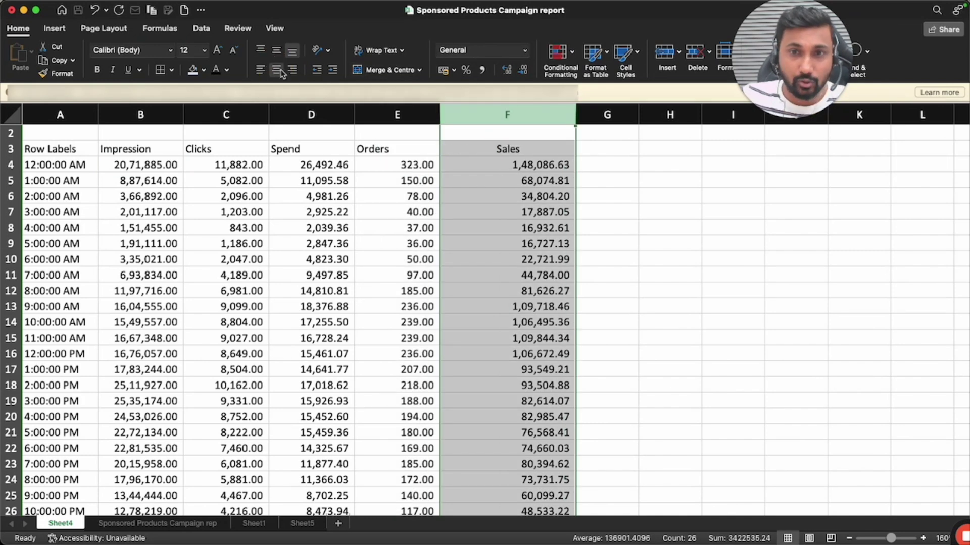
key("super+z")
left_click(464, 181)
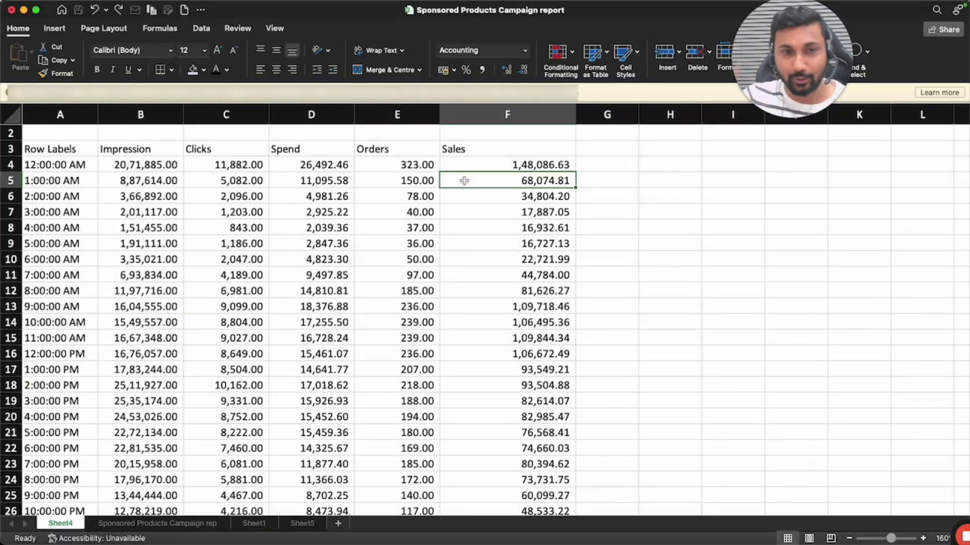
left_click(488, 166)
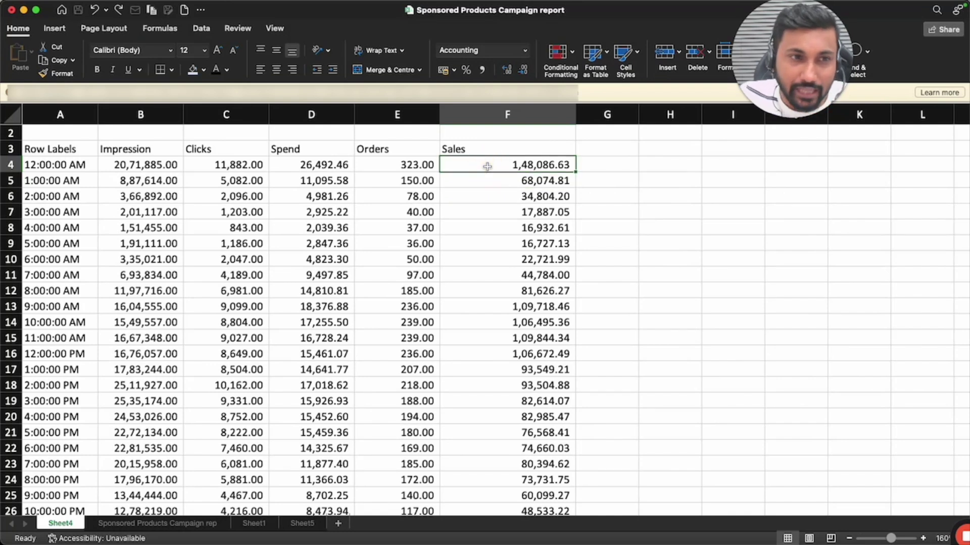
mouse_move(488, 166)
left_mouse_down()
mouse_move(488, 182)
mouse_move(487, 166)
left_mouse_up()
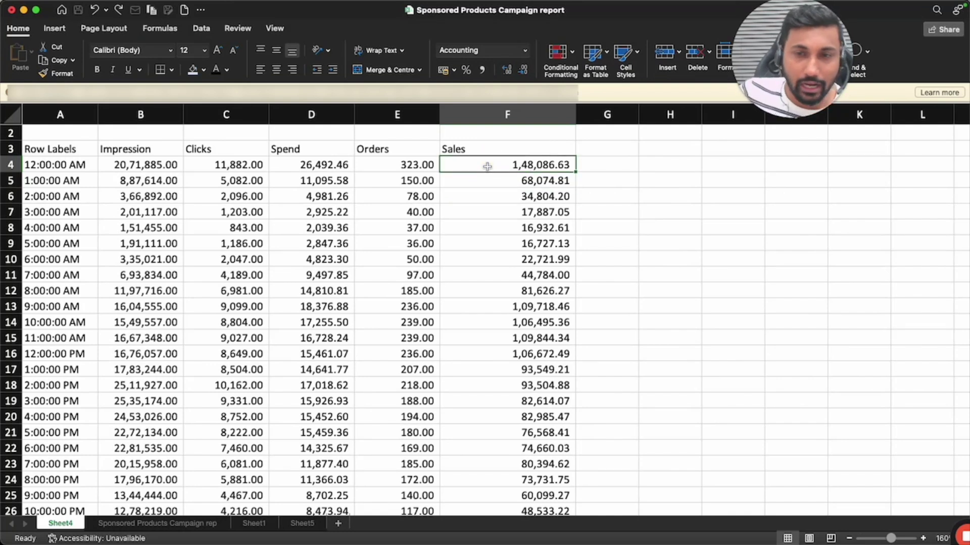
Go through the Sales values hour by hour from 12:00:00 AM down to 8:00:00 AM
key("Down")
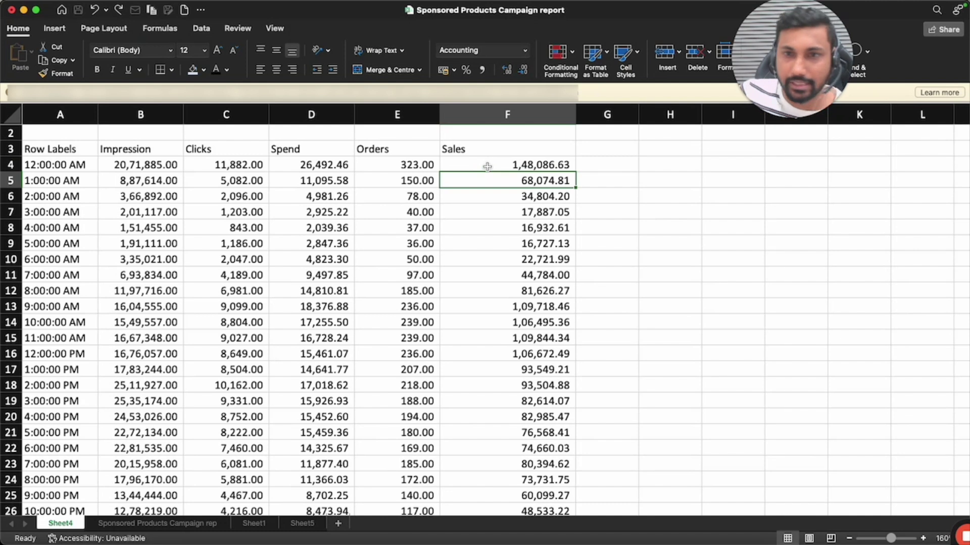
key("Down")
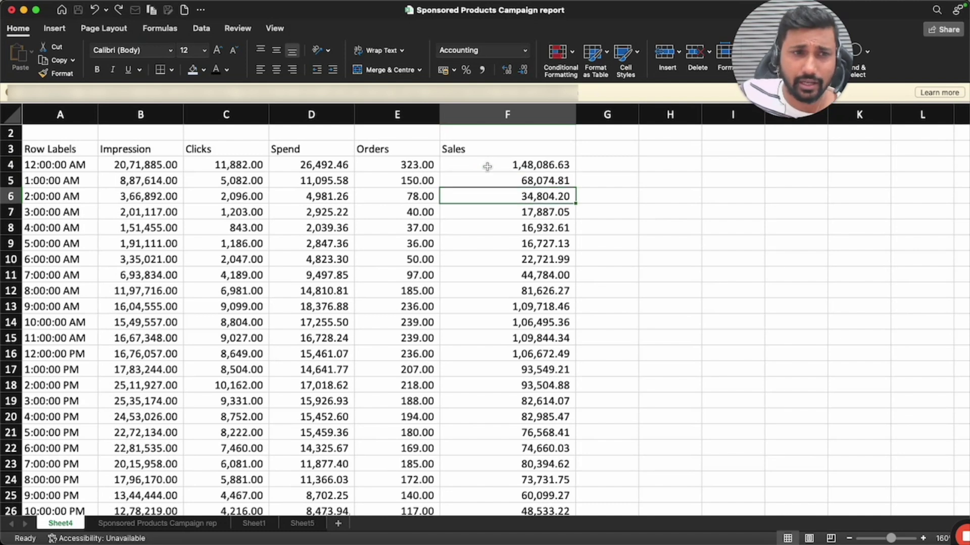
key("Down")
key("Down")
key("Down")
key("Down")
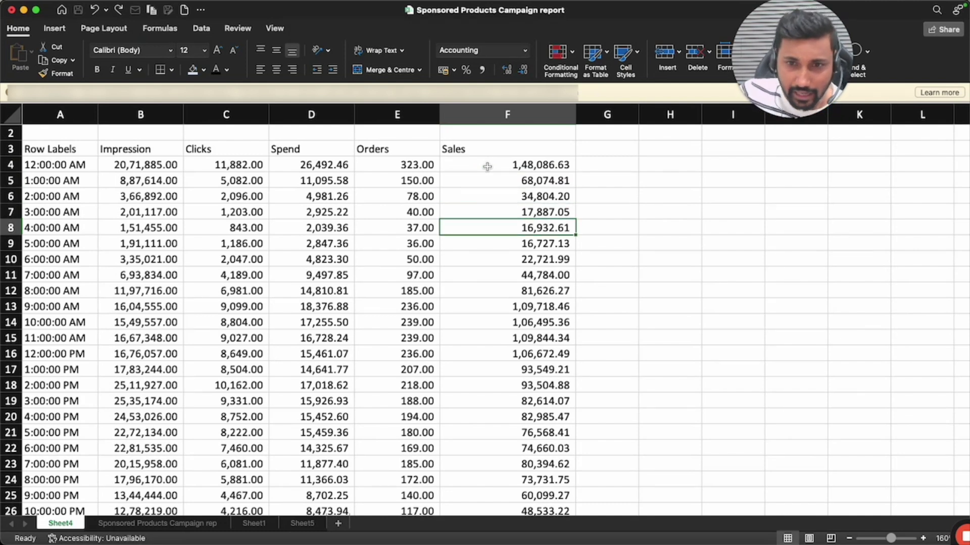
key("Down")
key("Up")
key("Down")
key("Down")
key("Down")
key("Up")
Examine the 8:00:00 AM row from the time label across impressions, clicks, spend and orders to sales
key("Left")
key("Left")
key("Left")
key("Left")
key("Left")
key("Right")
key("Right")
key("Right")
key("Right")
key("Right")
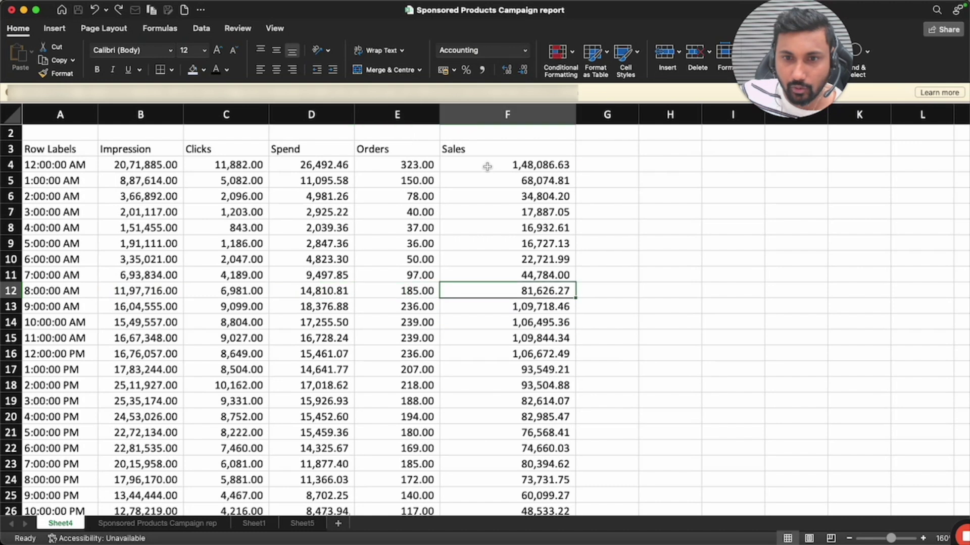
key("Left")
key("Home")
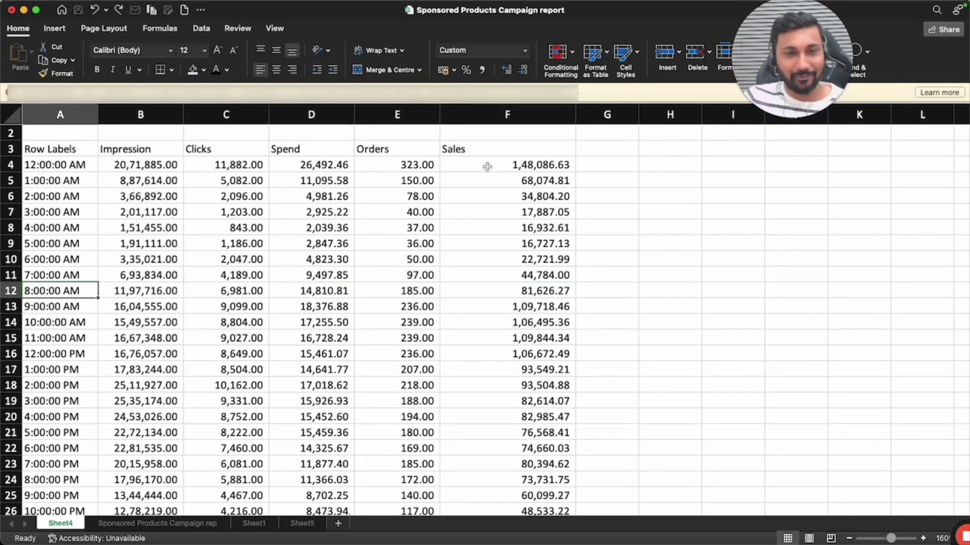
key("Right")
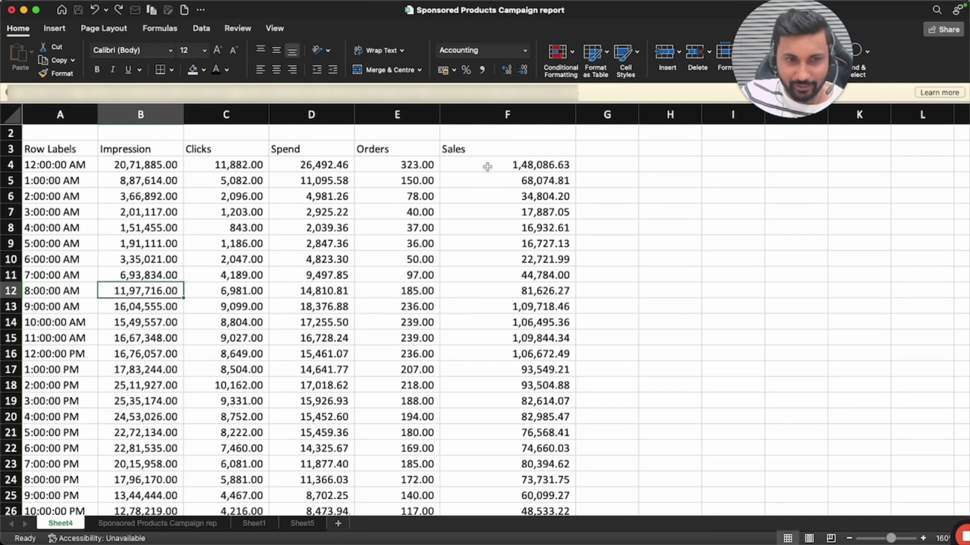
key("Right")
key("Right")
key("Right")
key("Right")
key("Right")
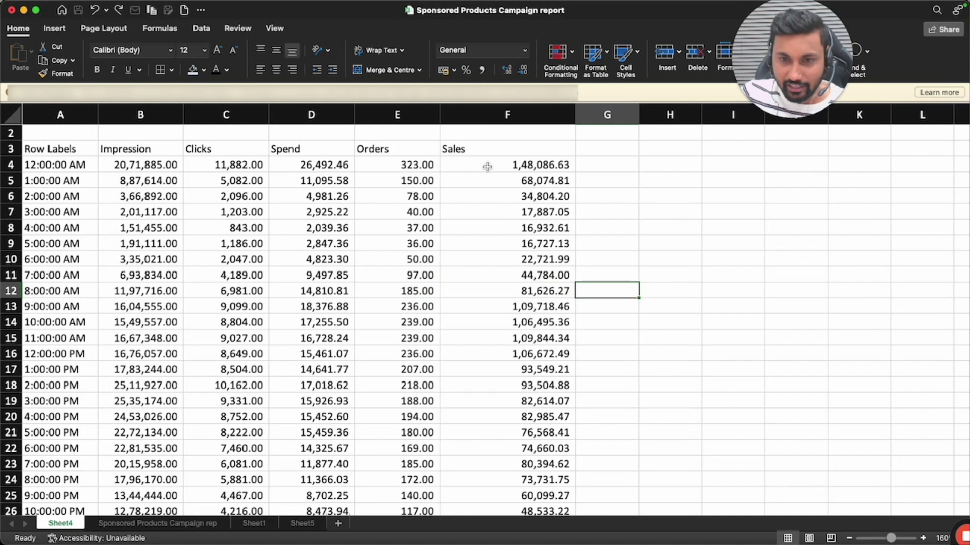
key("Left")
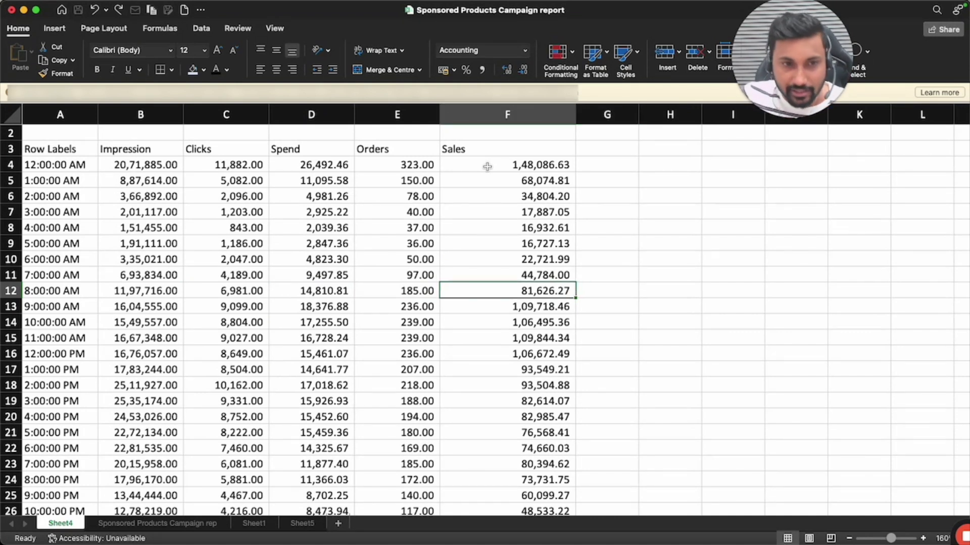
Make the 8:00:00 AM time label in A12 bold
key("Left")
key("Left")
key("Left")
key("Left")
key("Left")
key("Right")
key("Left")
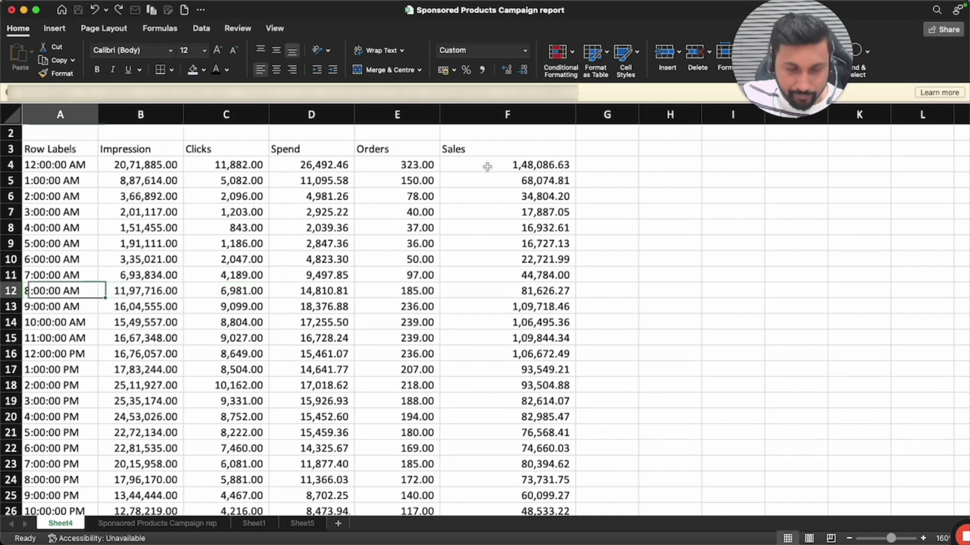
key("super+b")
Go through the Sales values from 8:00:00 AM down to 1:00:00 PM
key("Right")
key("Right")
key("Right")
key("Right")
key("Right")
key("Right")
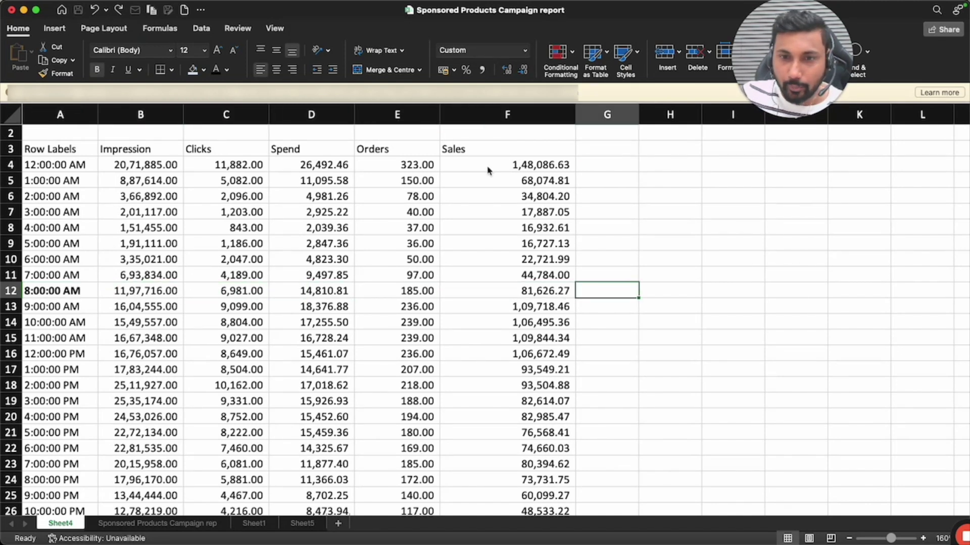
key("Left")
key("shift+Down")
key("shift+Down")
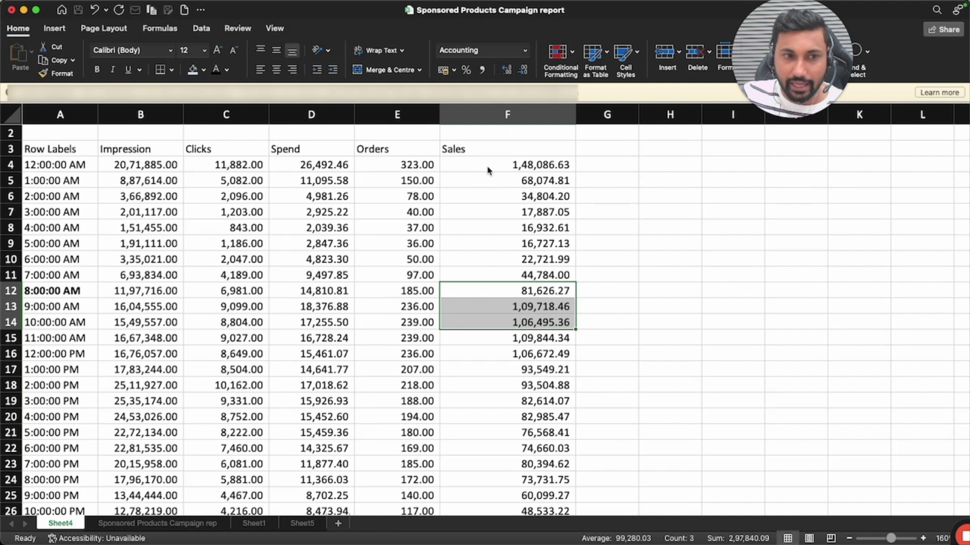
key("Left")
key("Down")
key("Right")
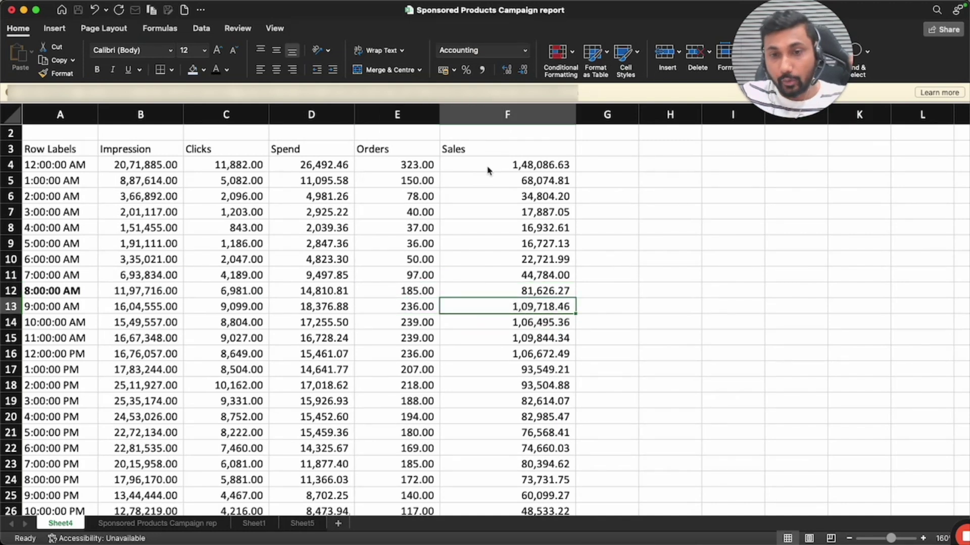
key("Down")
key("Down")
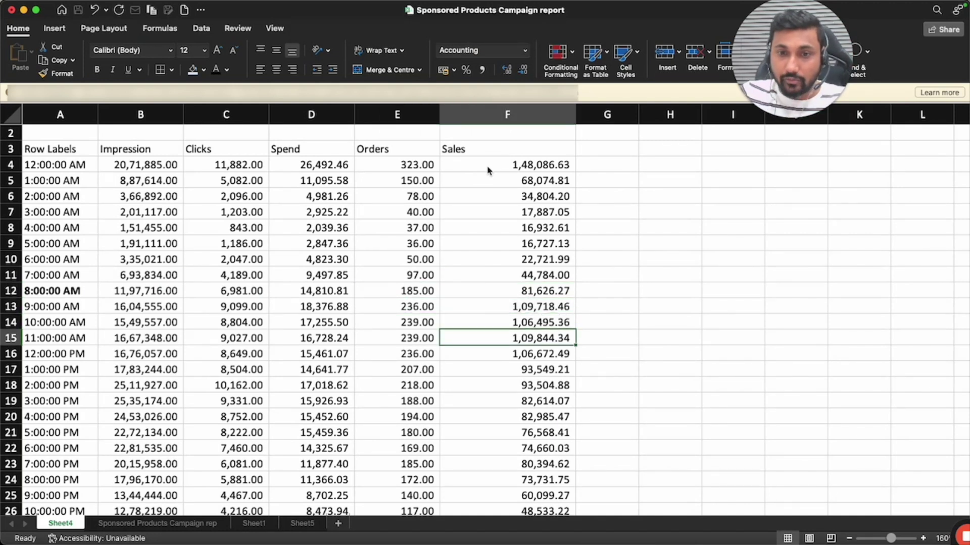
key("Down")
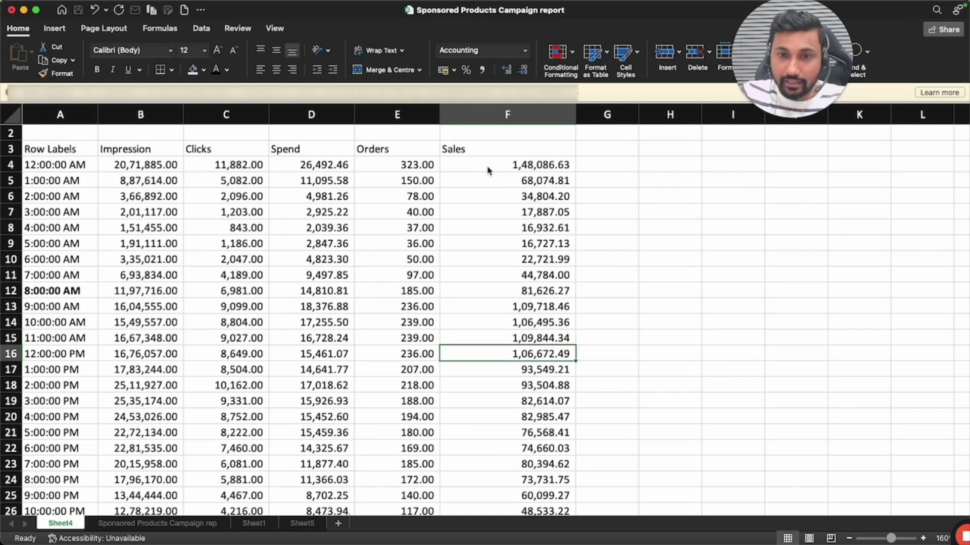
key("Down")
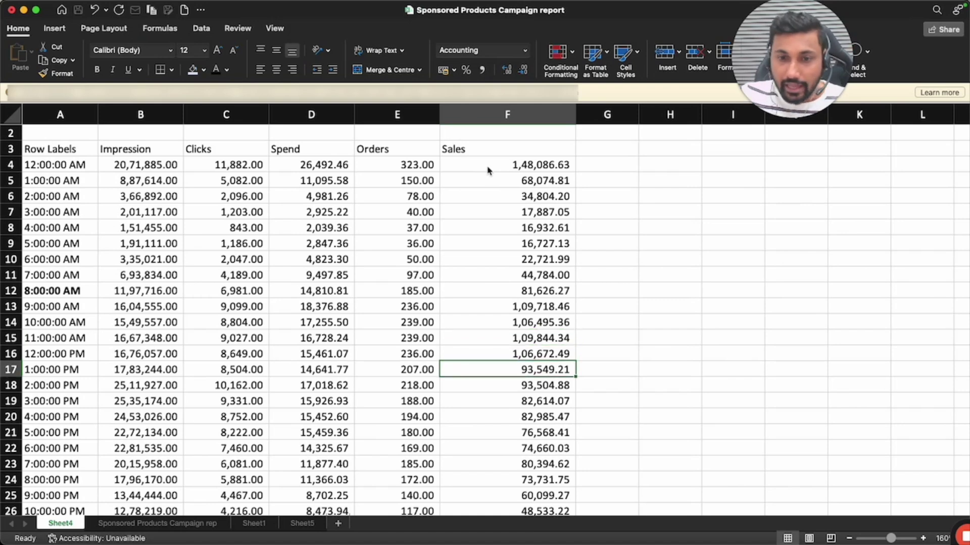
Check the late-evening Sales values around 9:00:00 PM to 11:00:00 PM, matching the 10:00:00 PM label to its Sales cell
scroll(535, 374, "down", 3)
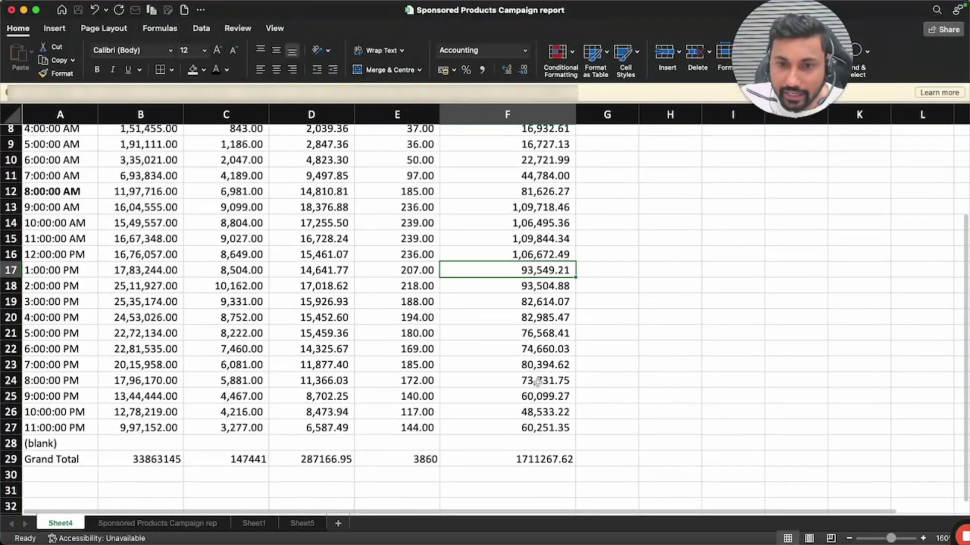
left_click(530, 399)
left_click(527, 417)
key("Down")
left_click(82, 413)
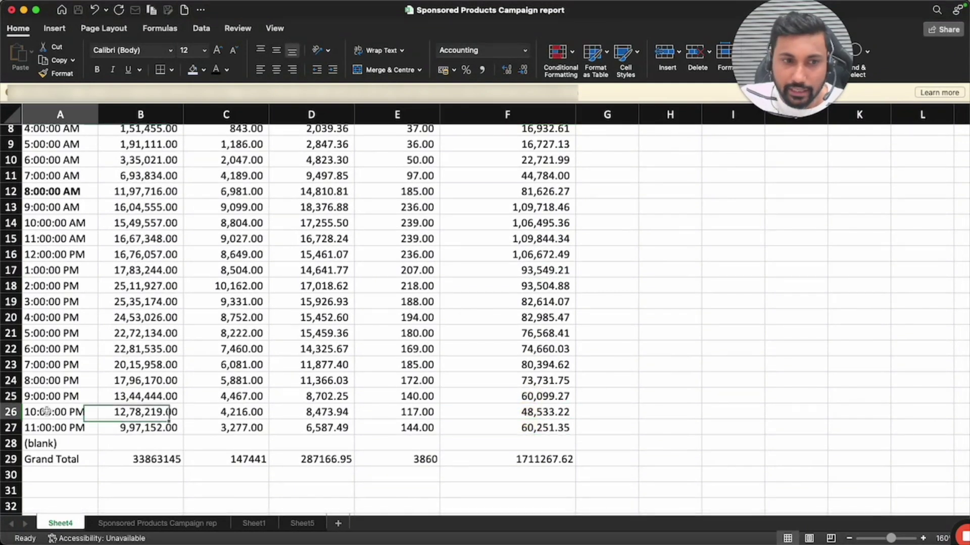
left_click(542, 417)
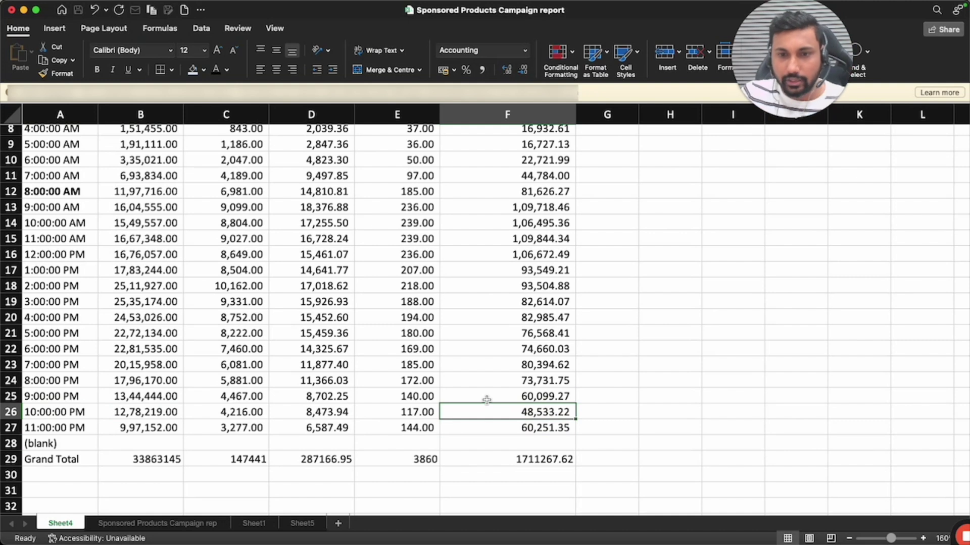
Select the 9:00:00 PM to 11:00:00 PM rows from time label to Sales and examine their figures
key("Up")
key("Left")
key("Left")
key("Left")
key("Left")
key("Left")
key("shift+Down")
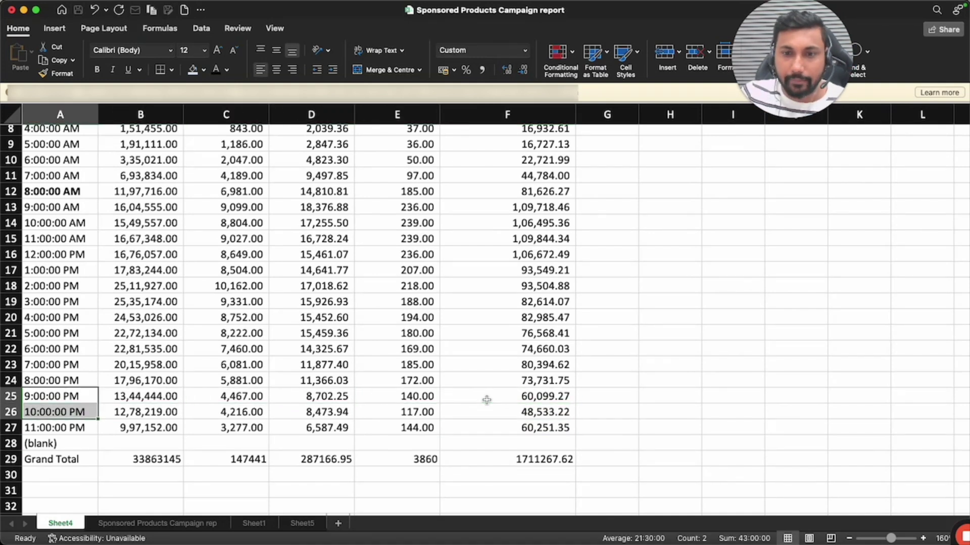
key("shift+Down")
key("shift+Right")
key("shift+Right")
key("shift+Right")
key("shift+Right")
key("shift+Right")
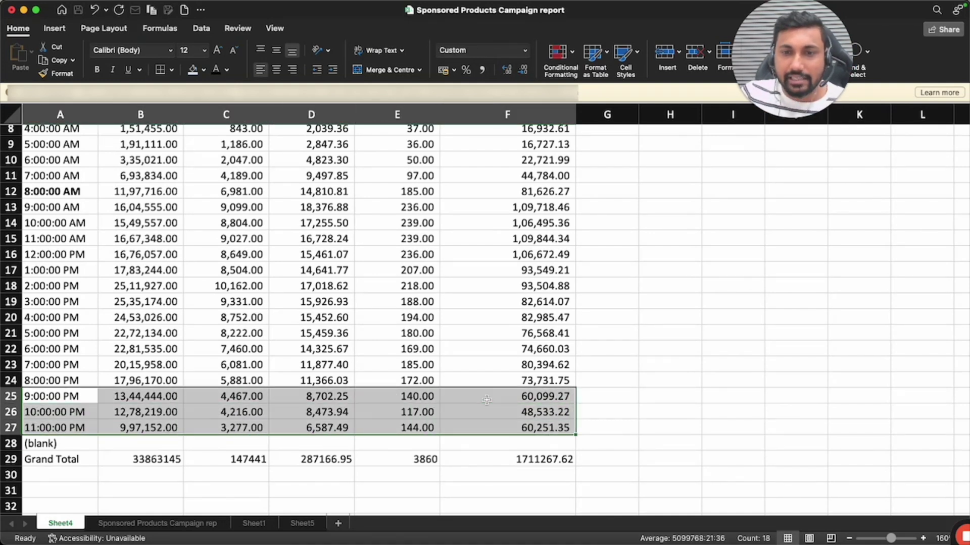
key("Right")
key("Right")
key("Right")
key("Right")
key("Right")
key("Right")
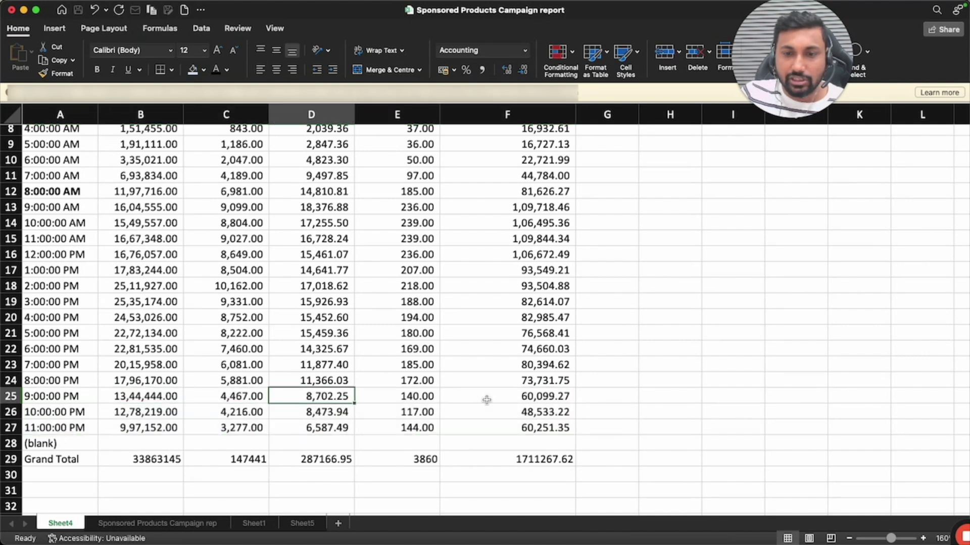
Make the Sales values from 9:00:00 AM to 4:00:00 PM (F13 to F20) bold
key("Up")
key("Up")
key("Left")
key("Up")
key("Up")
key("Up")
key("Up")
key("Up")
key("Up")
key("Up")
key("Up")
key("Up")
key("Up")
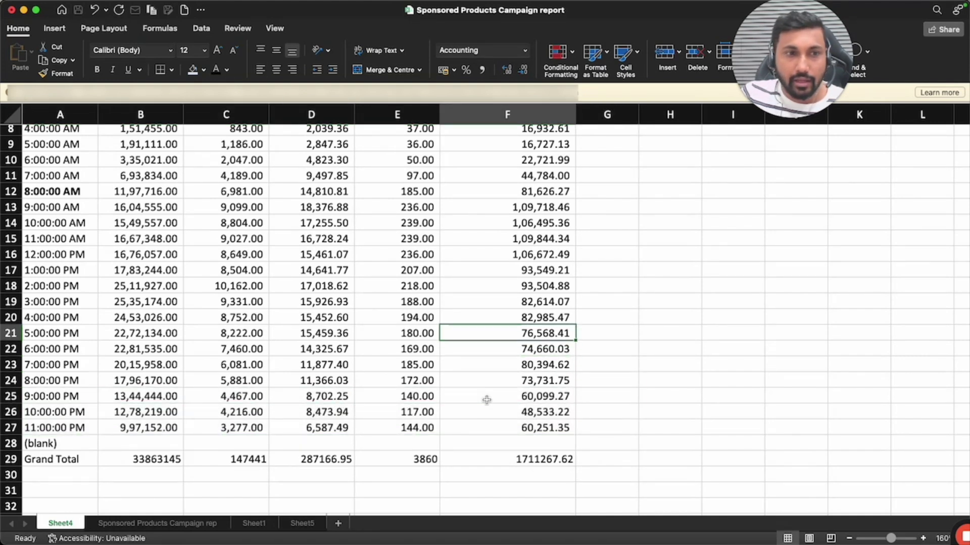
key("shift+Down")
key("shift+Down")
key("shift+Down")
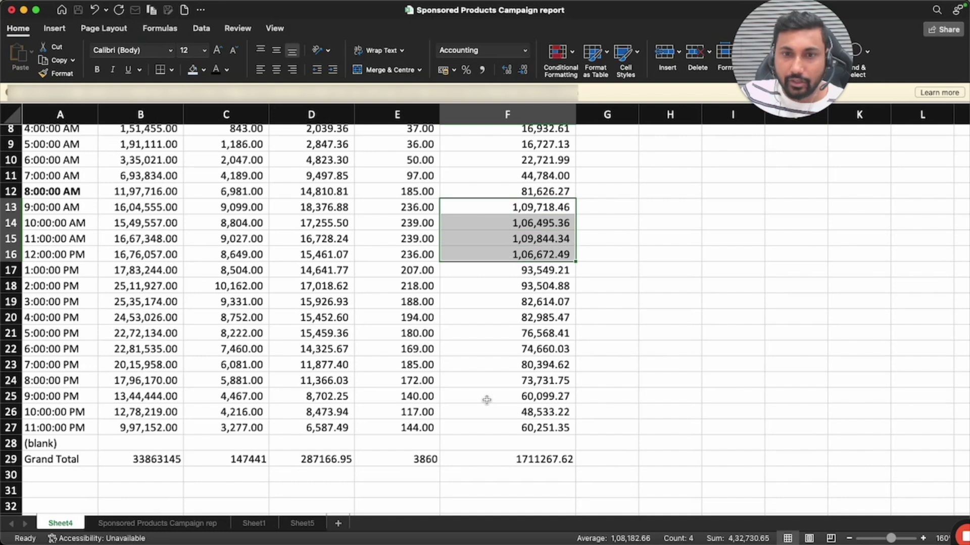
key("shift+Down")
key("shift+Down")
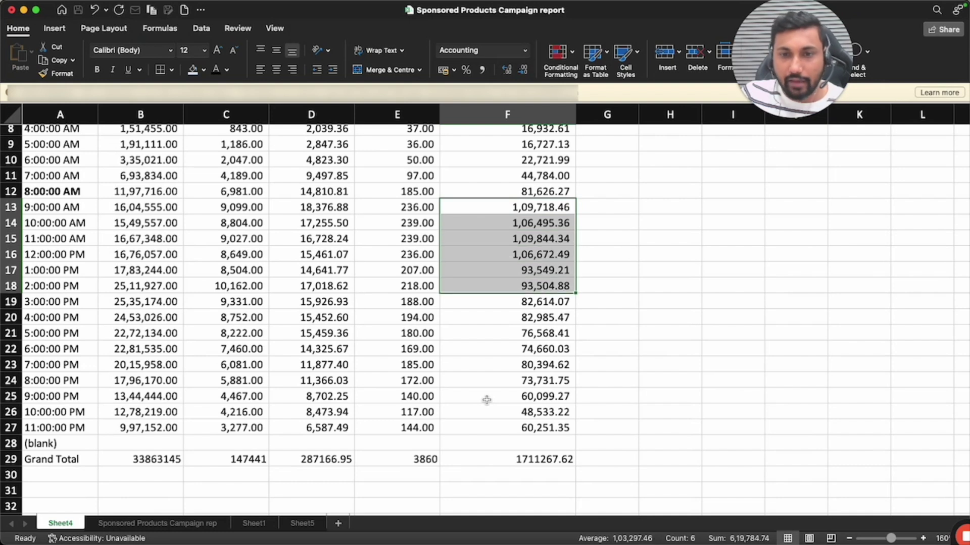
key("shift+Down")
key("shift+Down")
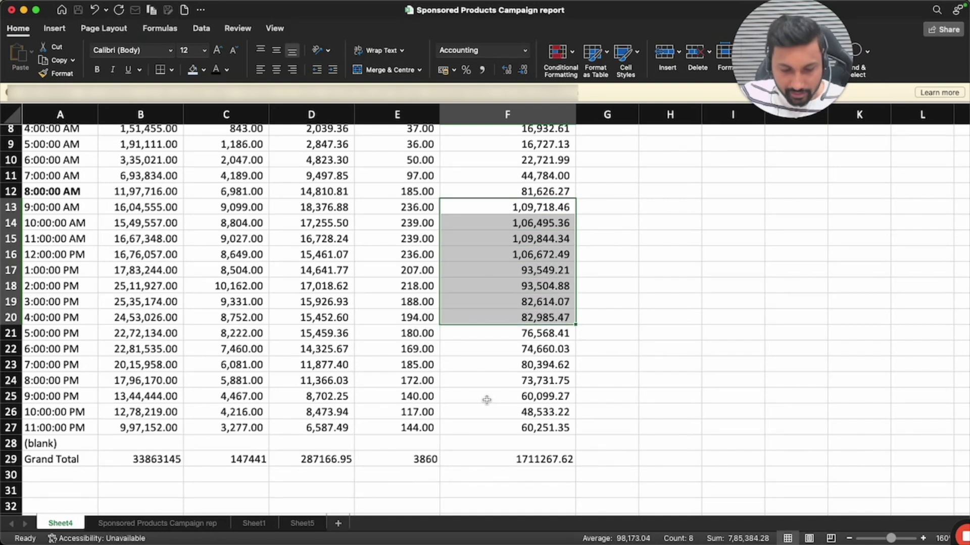
key("cmd+b")
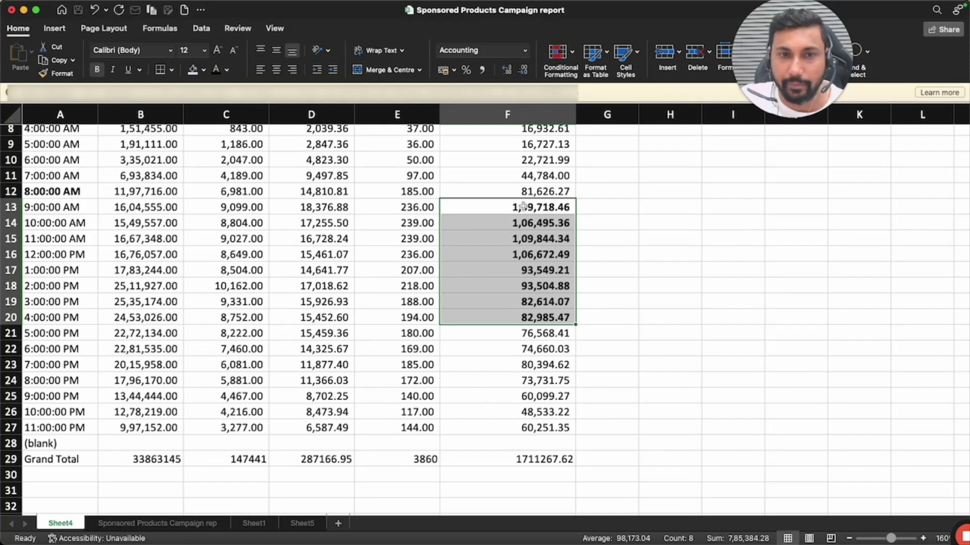
Select the Sales values from 8:00:00 AM to 4:00:00 PM to examine that block of hours
left_click_drag(498, 187, 514, 321)
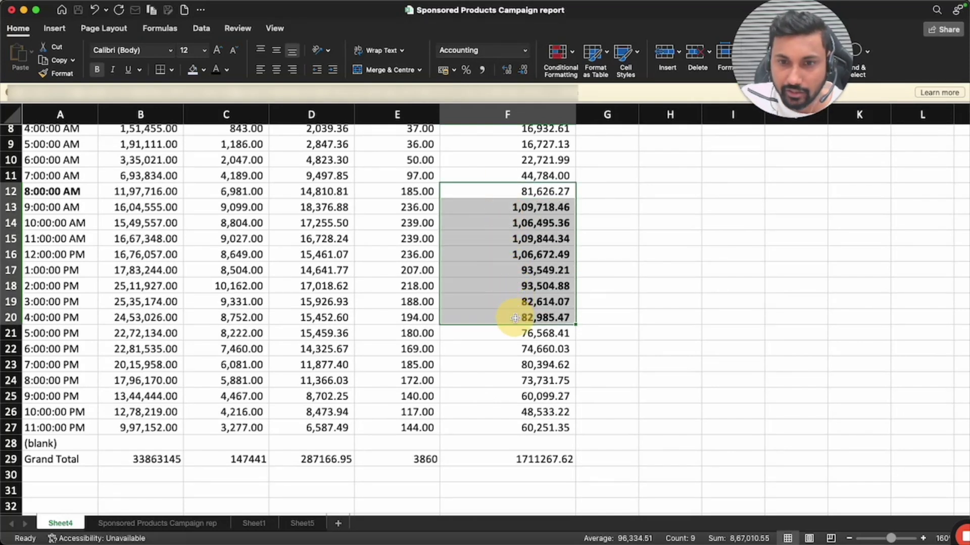
scroll(514, 313, "up", 5)
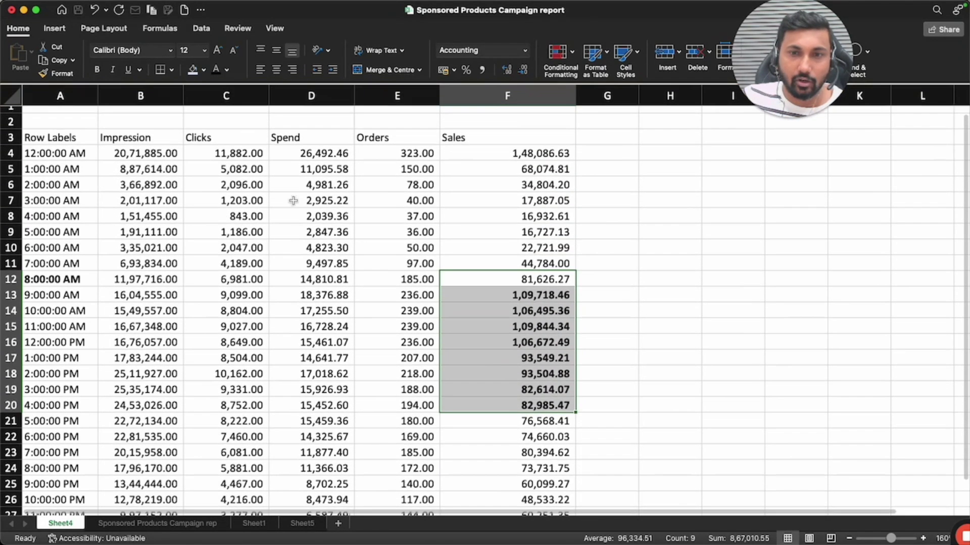
left_click(477, 212)
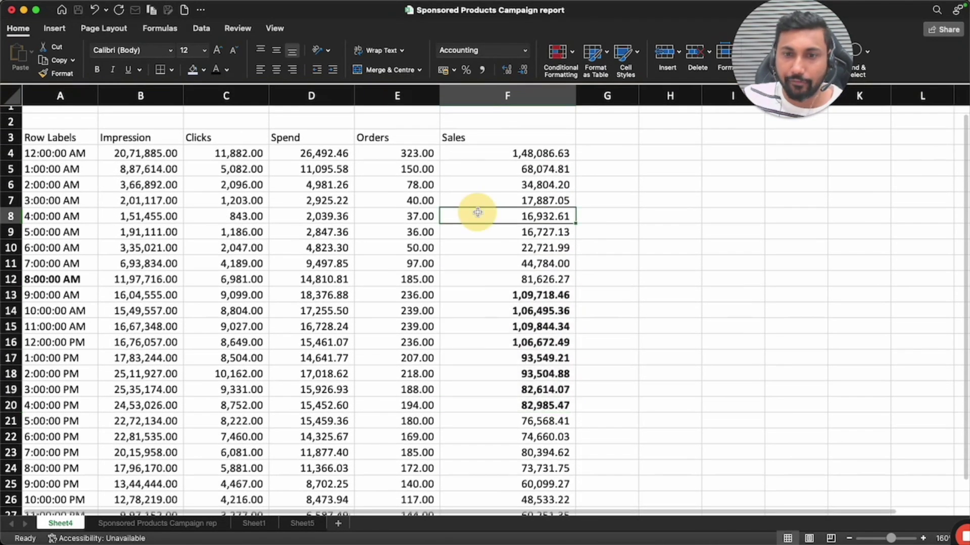
Copy the format of the 5:00:00 AM Sales cell onto the Sales cells from 7:00:00 AM to 4:00:00 PM
scroll(519, 111, "up", 1)
left_click(521, 98)
left_click(551, 240)
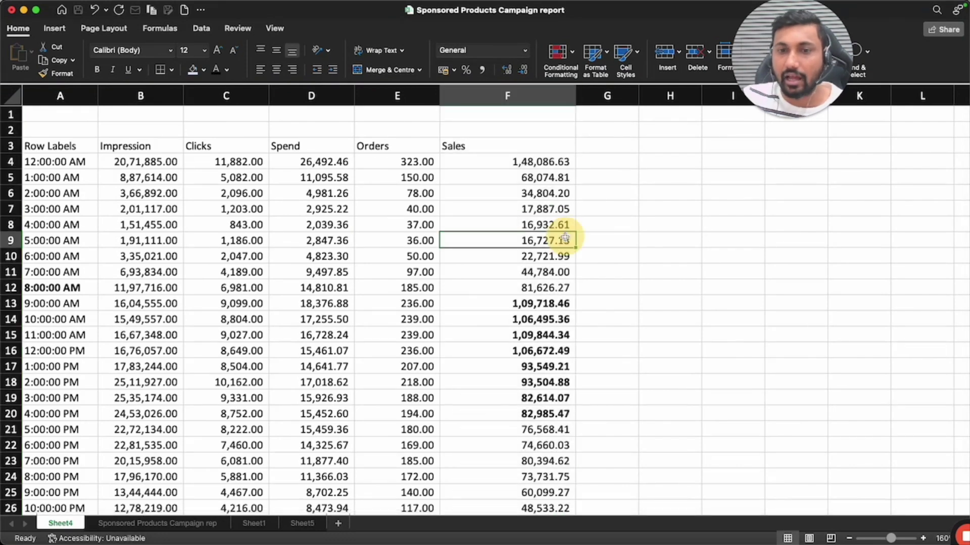
left_click(55, 73)
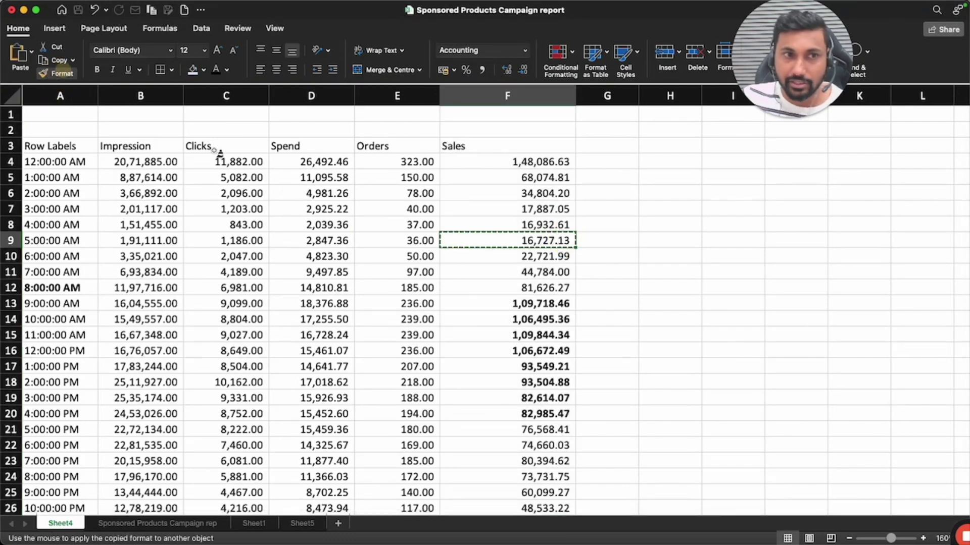
left_click_drag(493, 275, 502, 411)
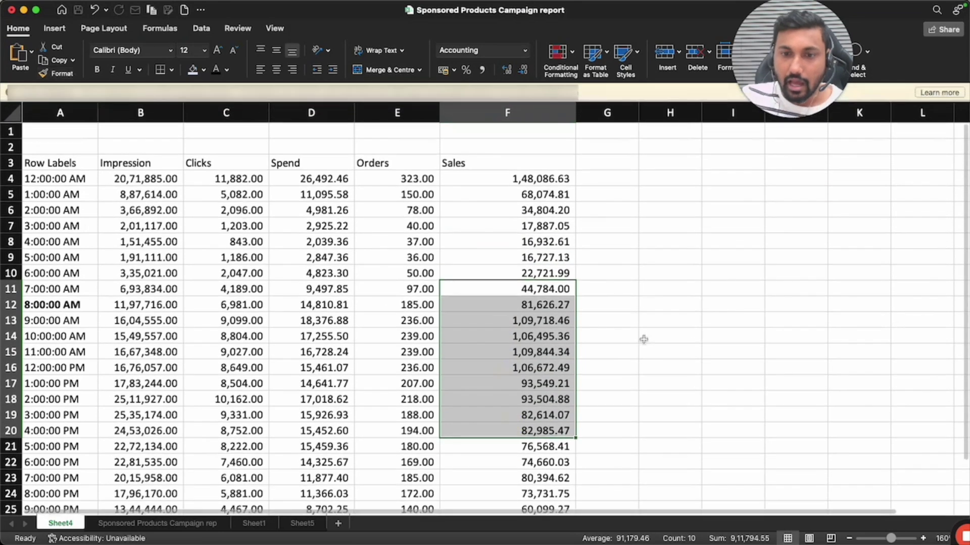
left_click(656, 319)
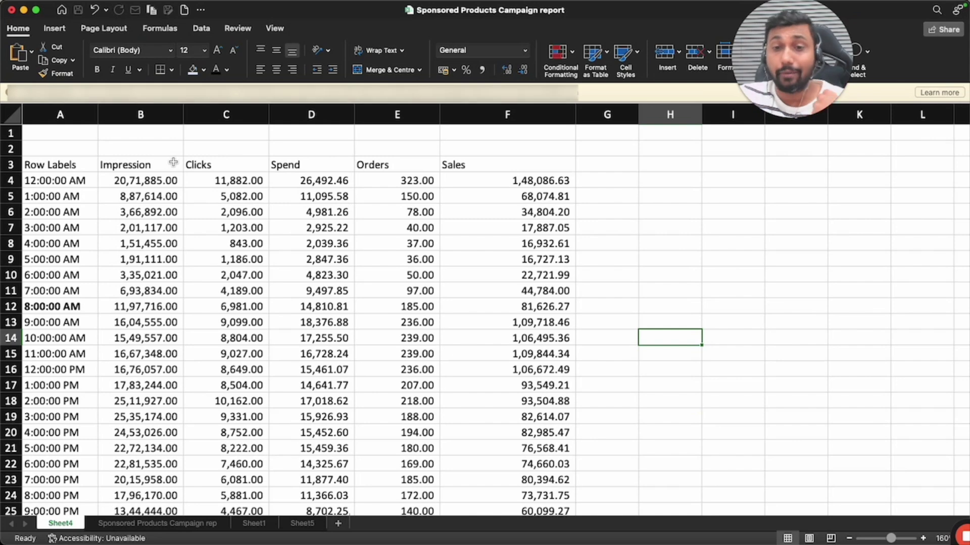
scroll(173, 162, "down", 3)
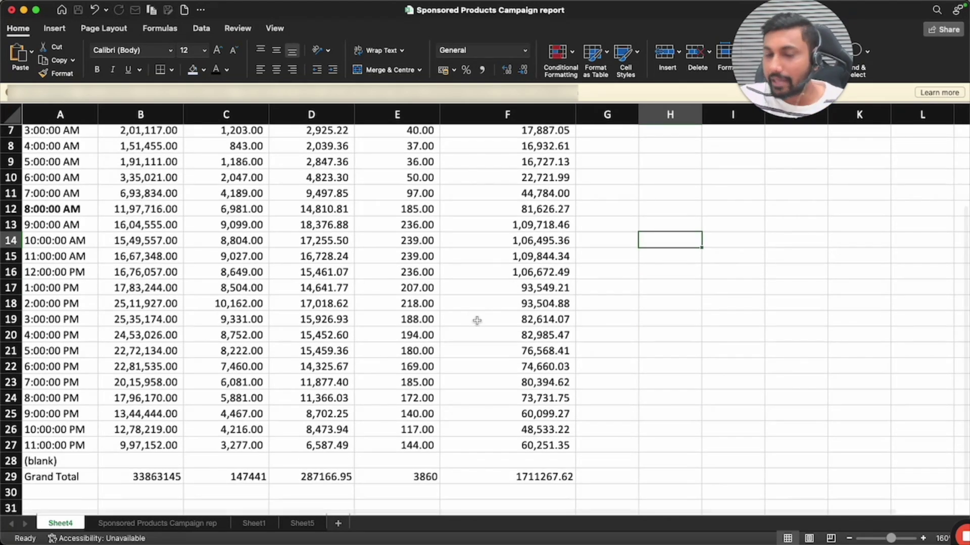
scroll(476, 322, "up", 2)
scroll(477, 322, "up", 1)
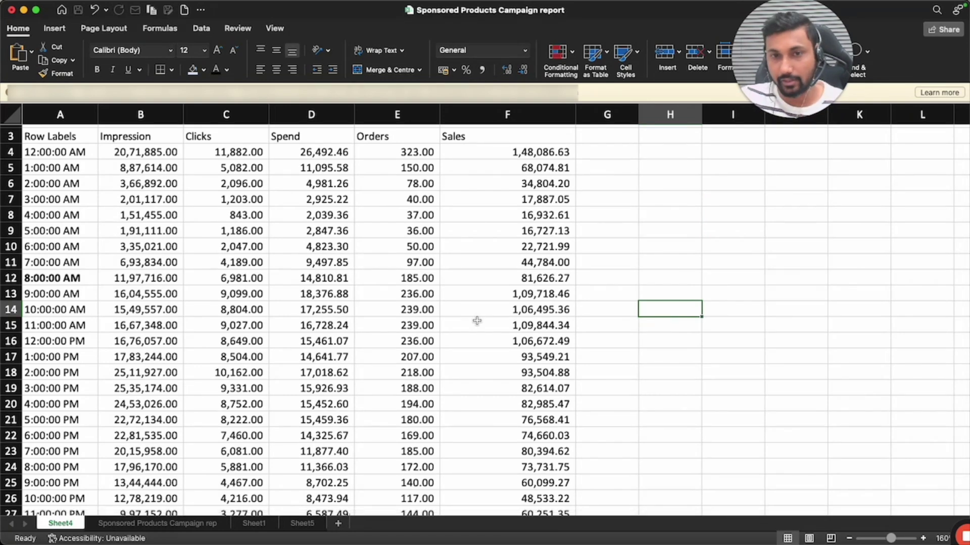
Delete the sheet Sheet5, which holds only the list of hourly time labels
scroll(476, 321, "up", 2)
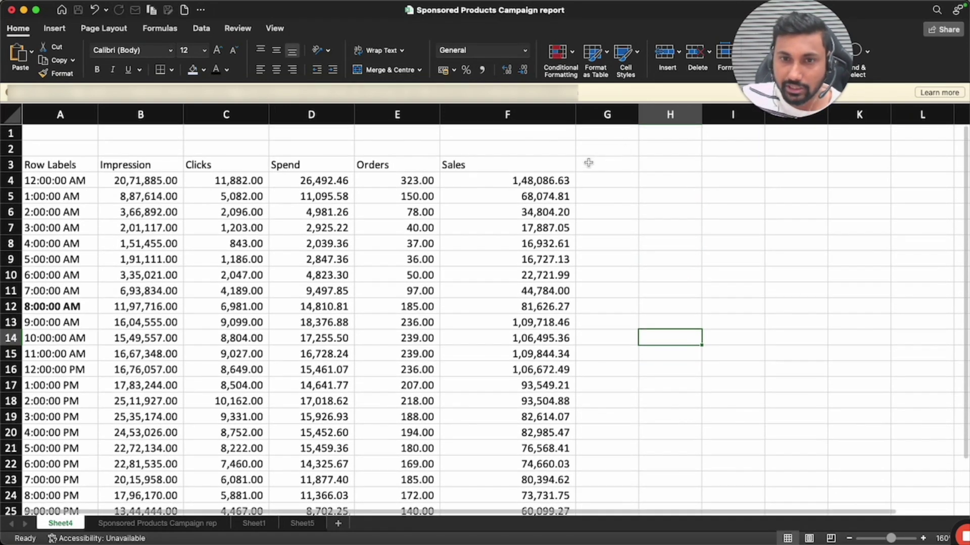
left_click(302, 523)
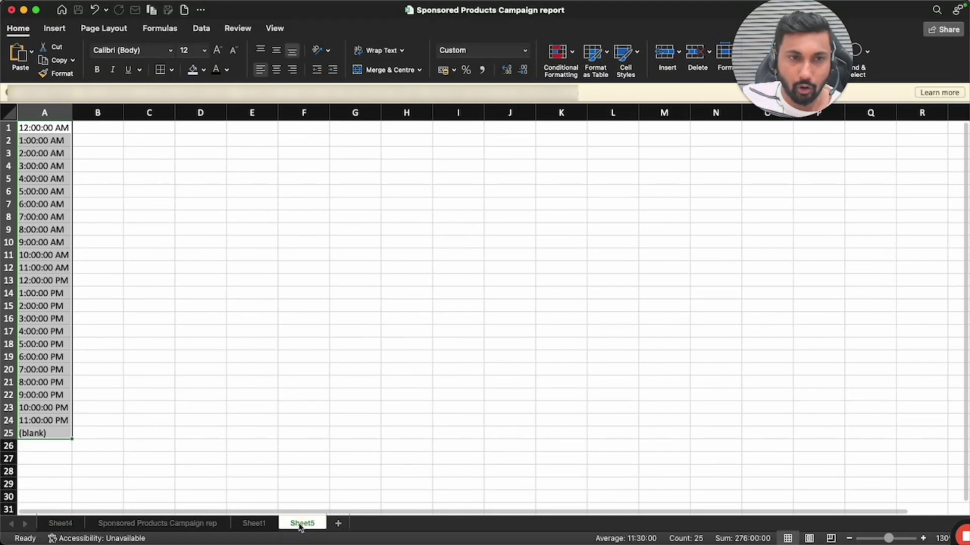
right_click(292, 527)
left_click(323, 312)
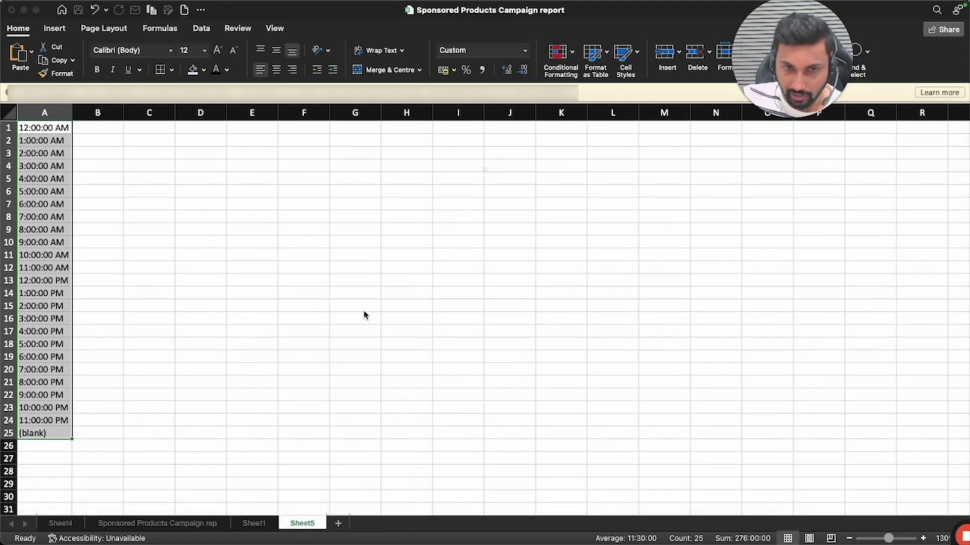
left_click(525, 217)
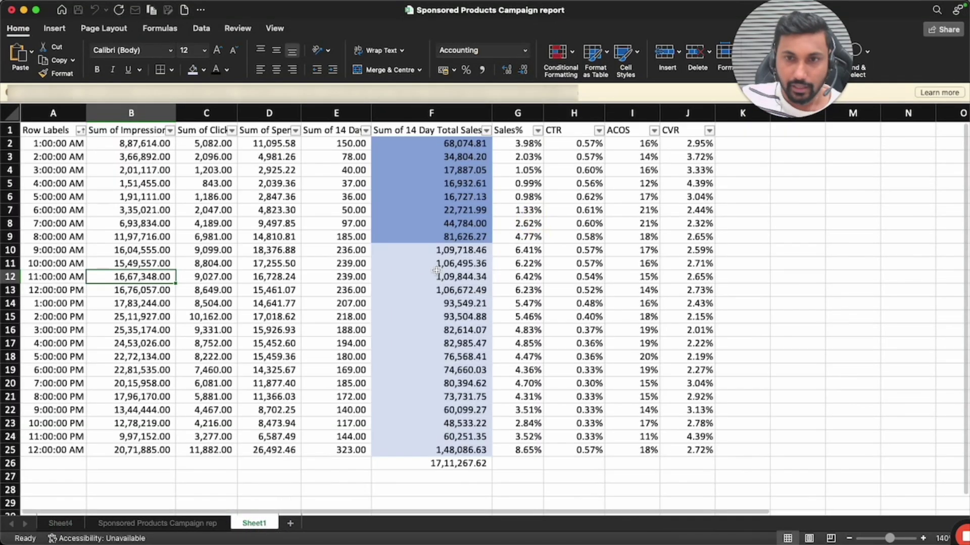
Copy the Sales%, CTR, ACOS and CVR headers from Sheet1 into Sheet4's header row, starting at G3 beside Sales
left_click_drag(509, 133, 679, 134)
key("super+c")
left_click(156, 523)
left_click(45, 522)
left_click(611, 165)
key("super+v")
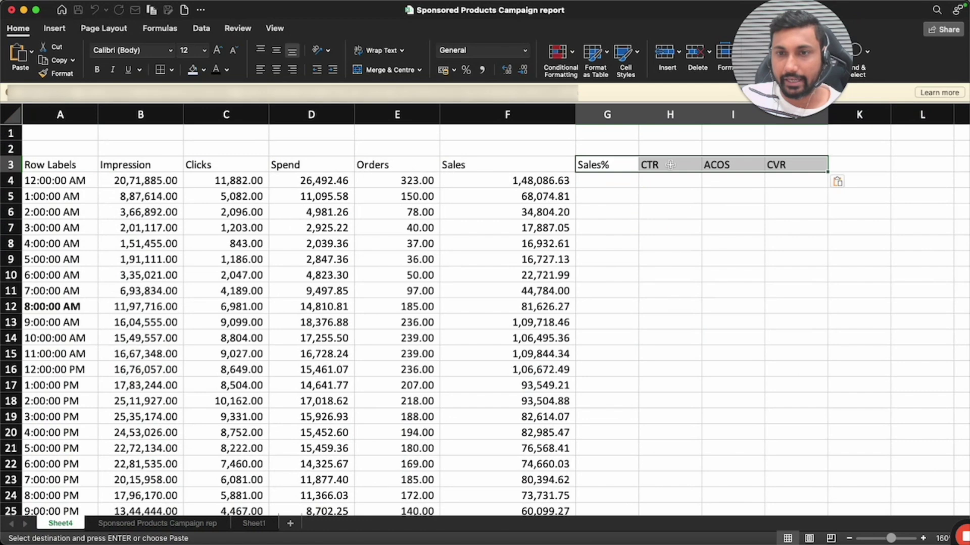
Delete the two empty rows above the header row of Sheet4
left_click(641, 198)
left_click_drag(11, 151, 12, 140)
key("super+minus")
left_click(568, 197)
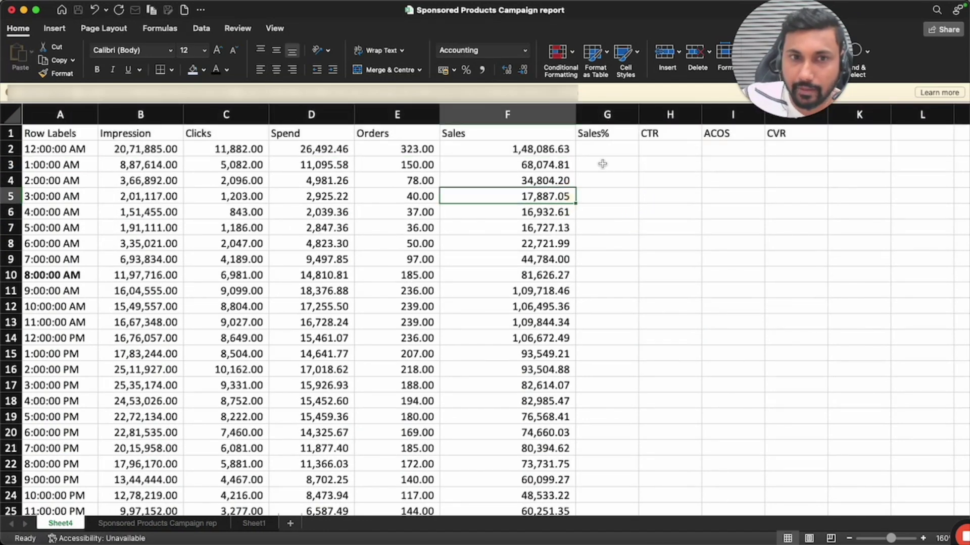
Insert a new column before Sales% and give it the header "Spend %"
left_click(593, 145)
left_click(607, 114)
right_click(611, 117)
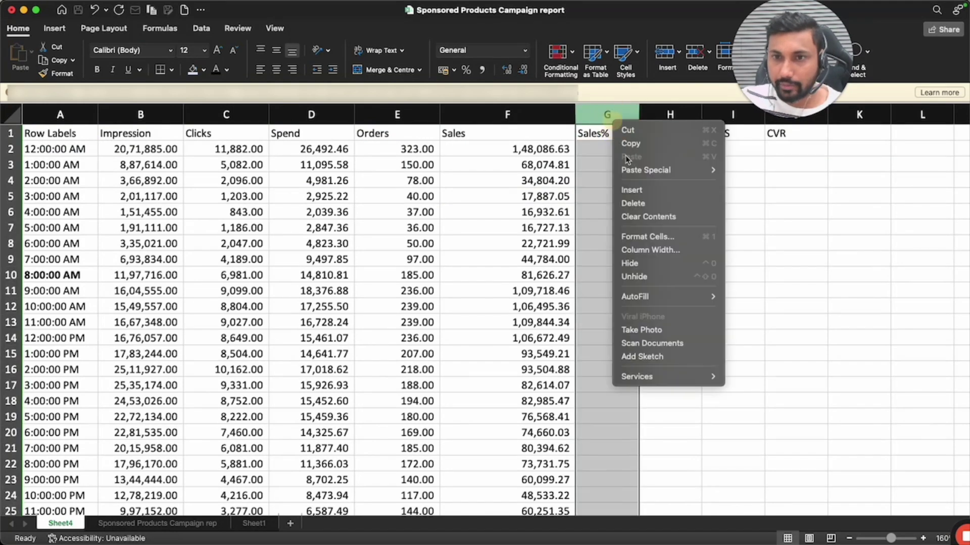
left_click(633, 190)
left_click(602, 135)
type("Spend %")
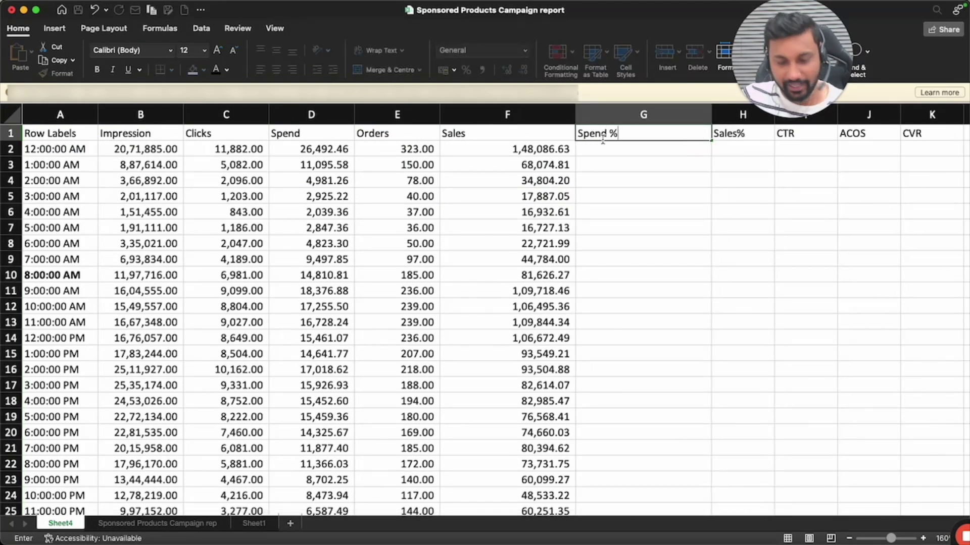
key("Return")
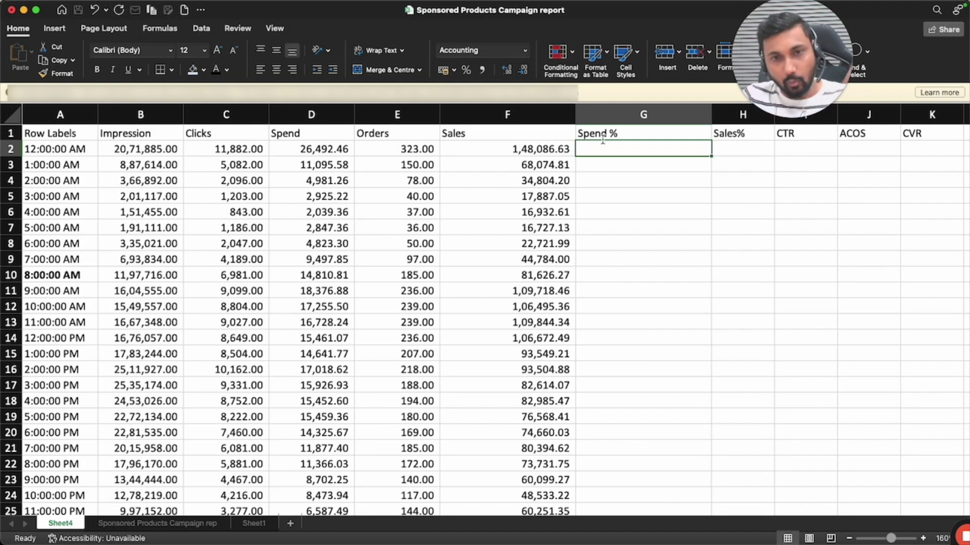
Calculate Spend % for 12:00:00 AM in G2 as D2 divided by the fixed Grand Total spend in D27, formatted as a percentage
type("=")
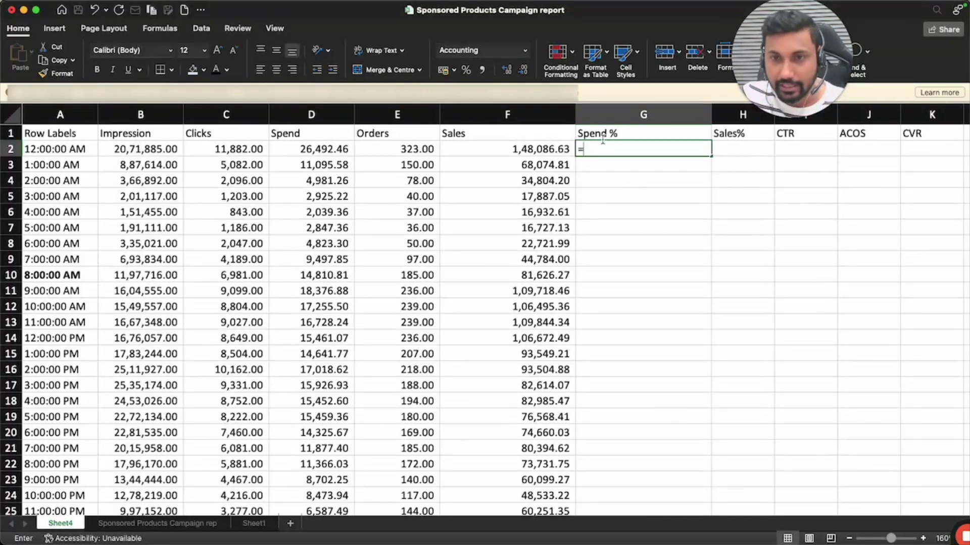
key("Left")
key("Left")
key("Left")
type("/")
scroll(505, 303, "down", 5)
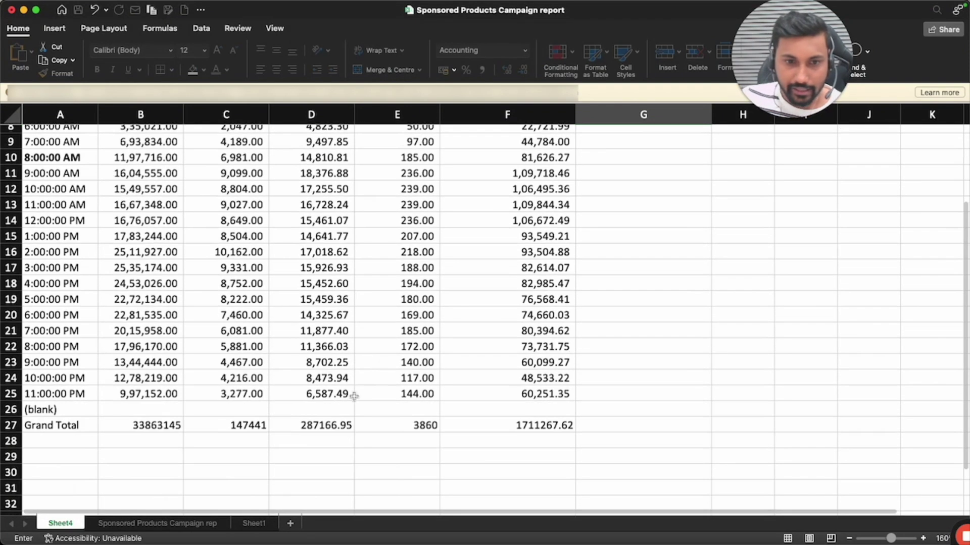
left_click(333, 425)
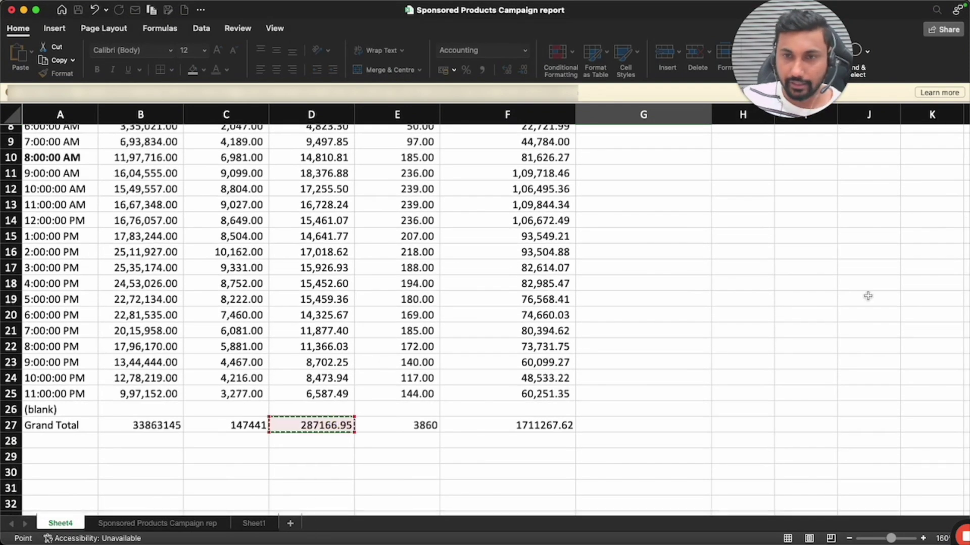
scroll(808, 292, "up", 5)
left_click(606, 143)
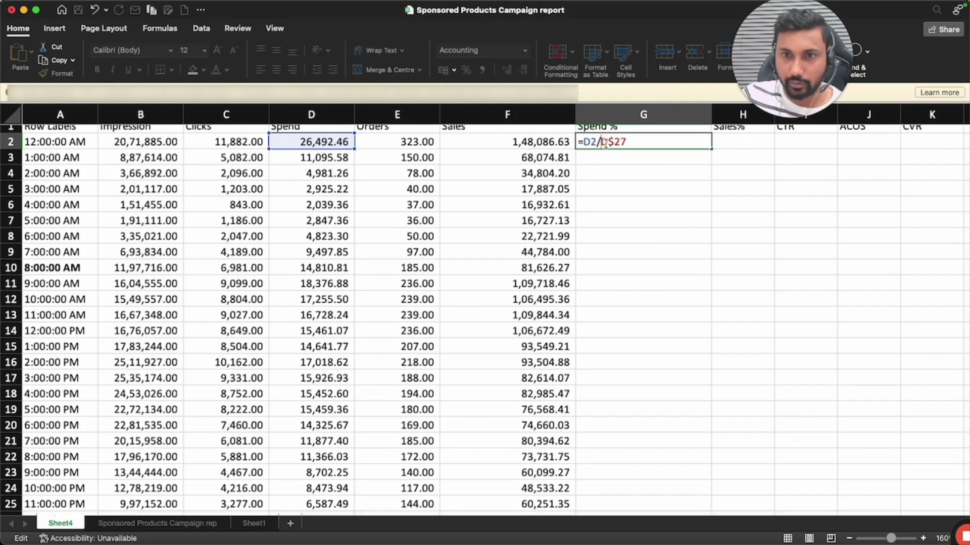
type("$")
key("Return")
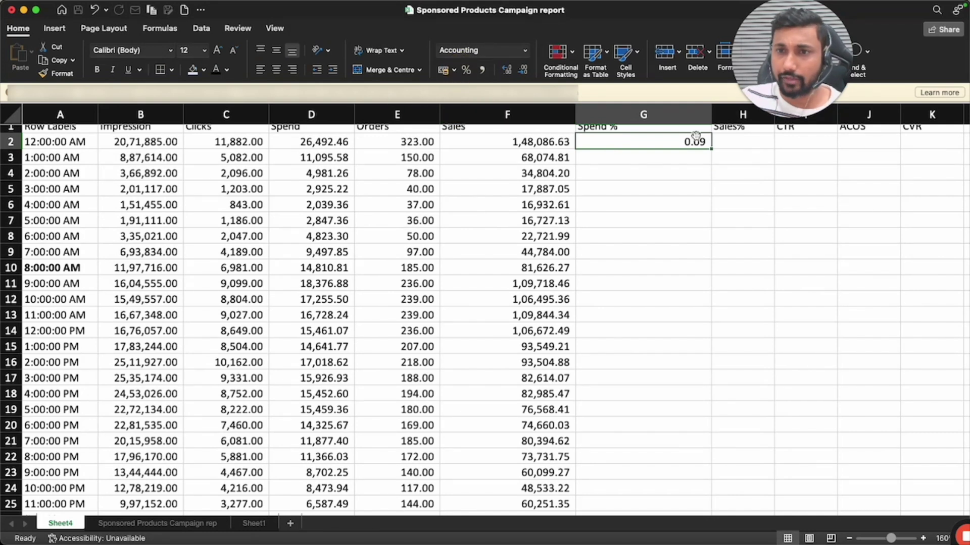
left_click(465, 70)
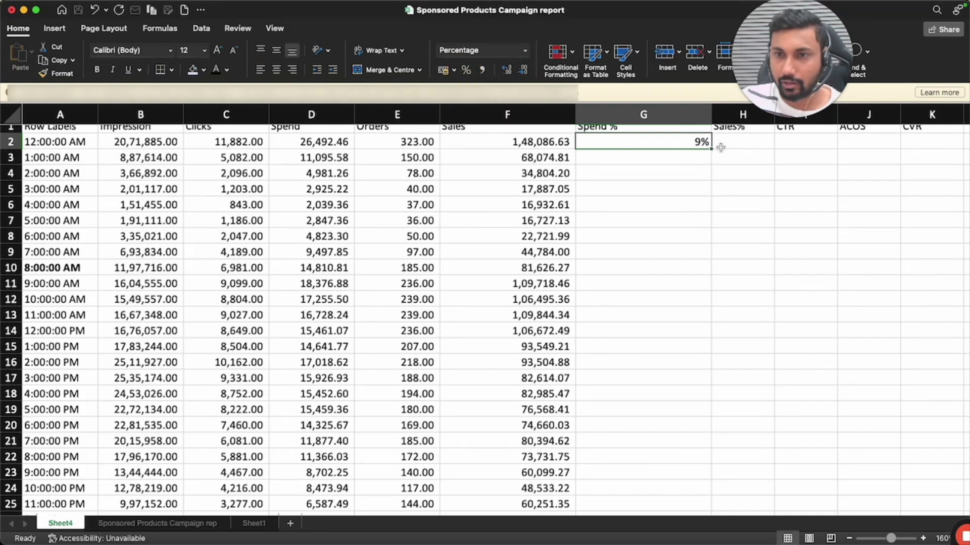
Calculate Sales% for 12:00:00 AM in H2 as F2 divided by the fixed Grand Total sales in F27
left_click(717, 145)
type("=")
key("Left")
key("Left")
type("/")
scroll(654, 298, "down", 5)
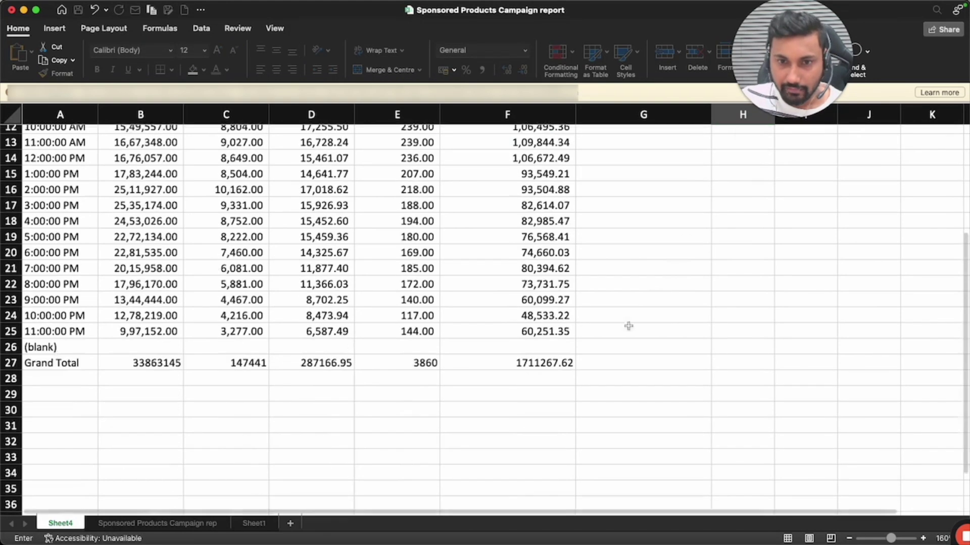
left_click(510, 242)
scroll(714, 246, "up", 5)
scroll(714, 247, "down", 1)
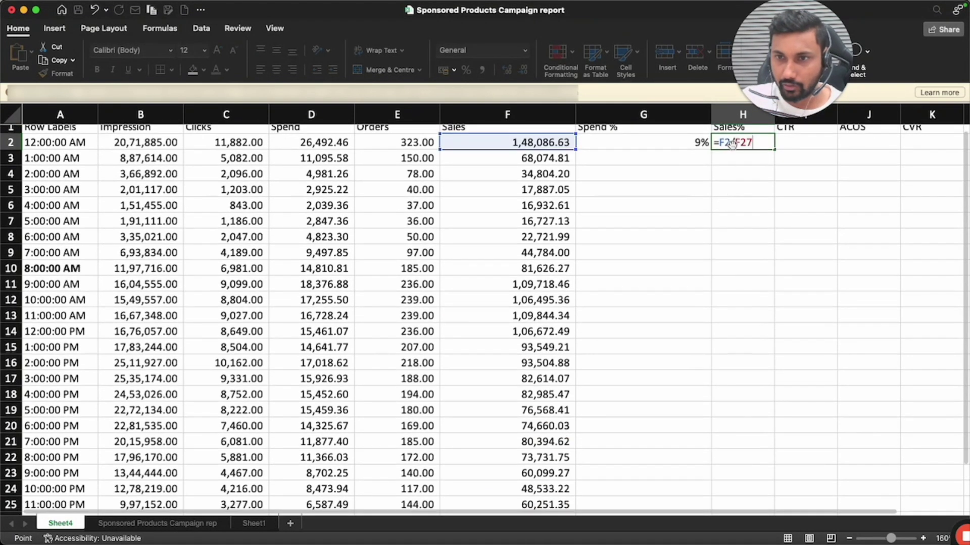
left_click(739, 142)
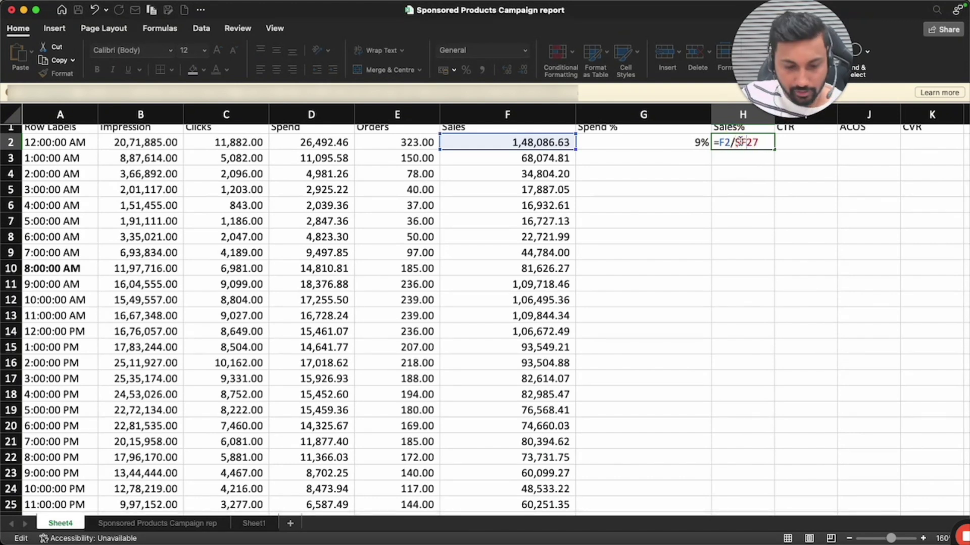
key("Return")
Fill the Spend % and Sales% formulas down to the Grand Total row and format them as percentages with two decimals
left_click(752, 146)
key("shift+Left")
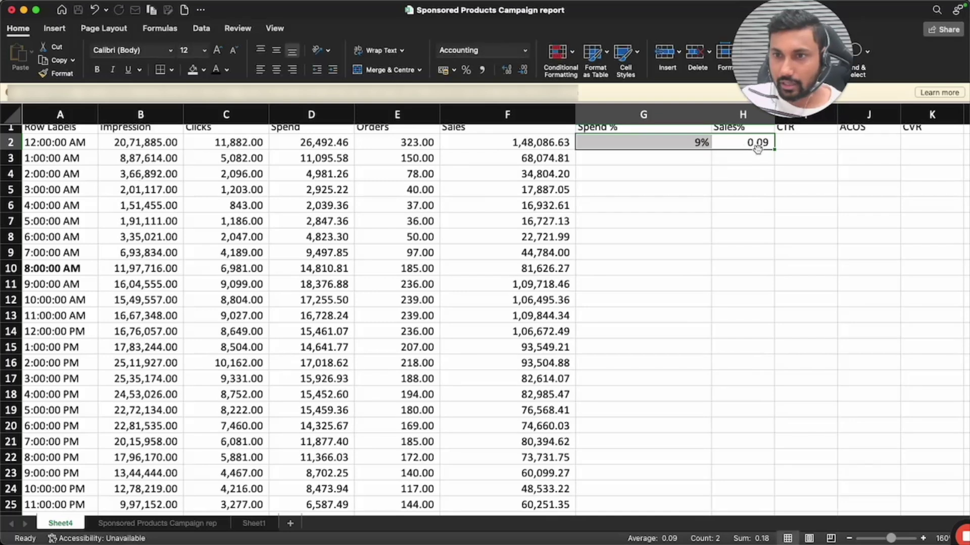
double_click(774, 150)
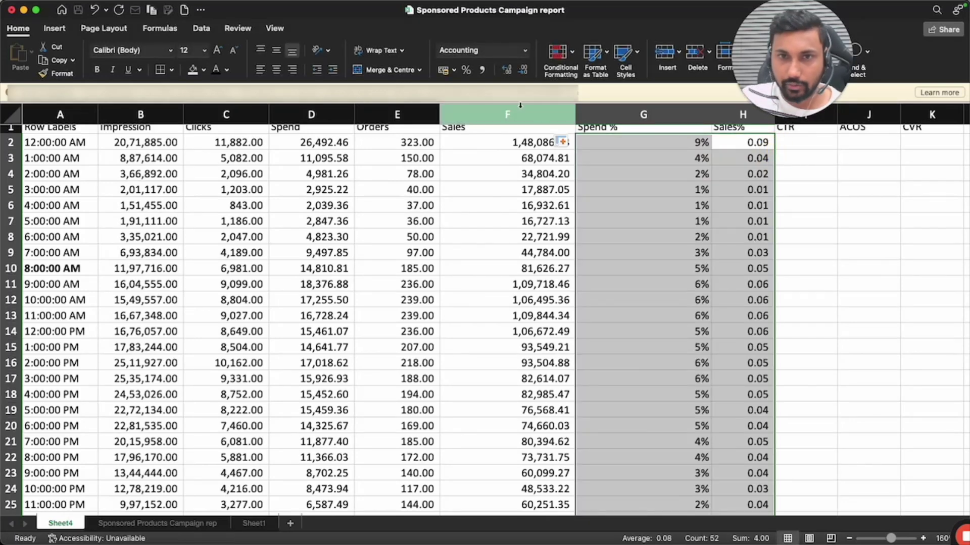
left_click(467, 71)
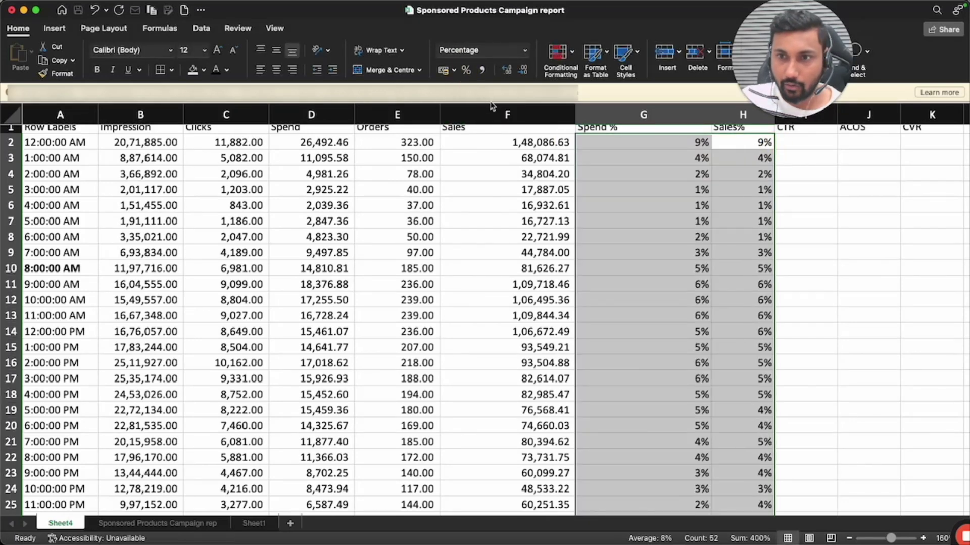
left_click(507, 70)
left_click(506, 70)
Apply the comma number style to the Grand Total values from Impression to Sales (B27 to F27)
scroll(646, 207, "up", 1)
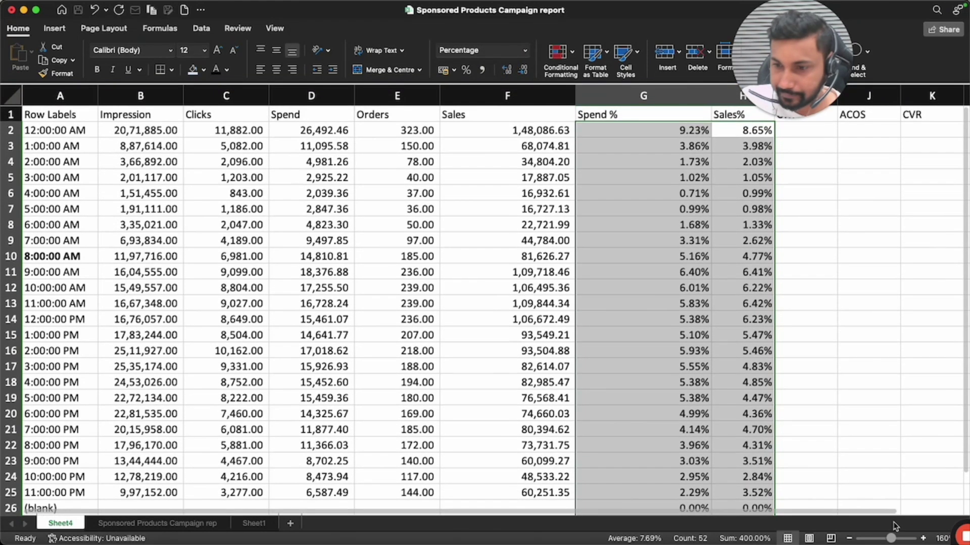
left_click(923, 539)
left_click(923, 538)
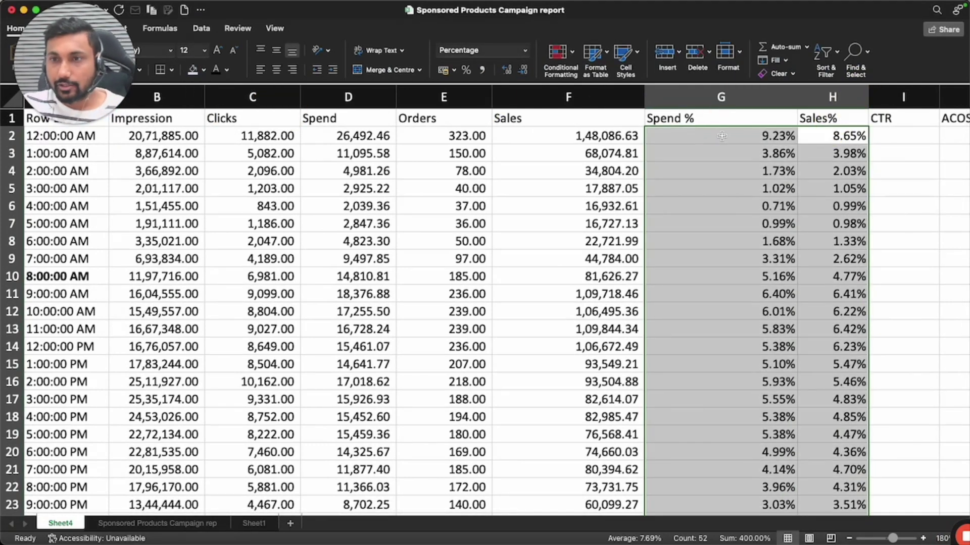
left_click(724, 137)
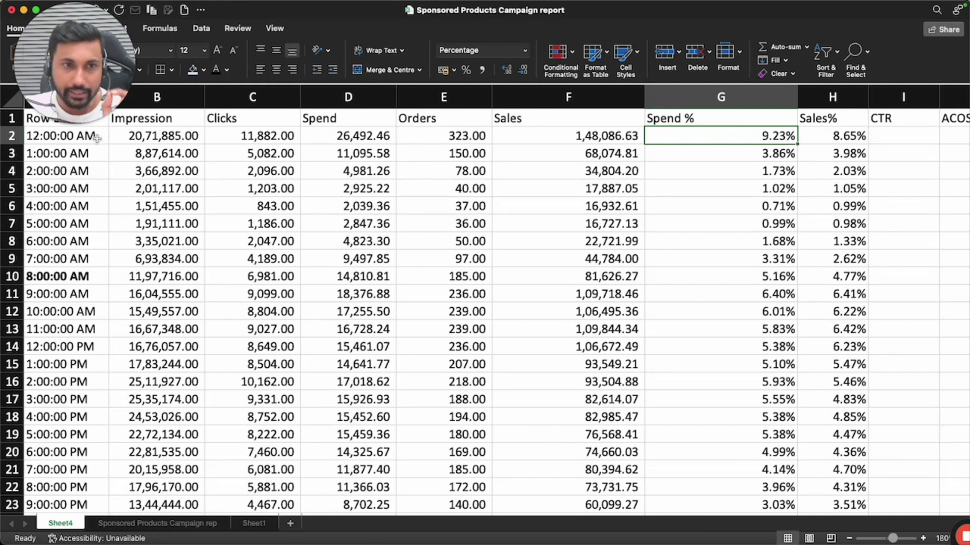
scroll(707, 288, "down", 4)
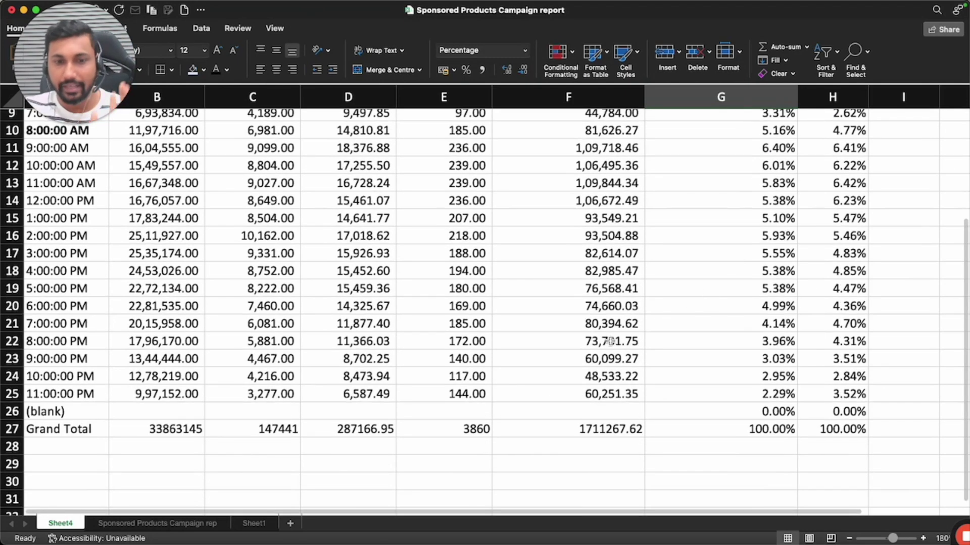
scroll(610, 342, "up", 4)
scroll(739, 205, "down", 1)
left_click_drag(197, 428, 526, 425)
left_click(481, 69)
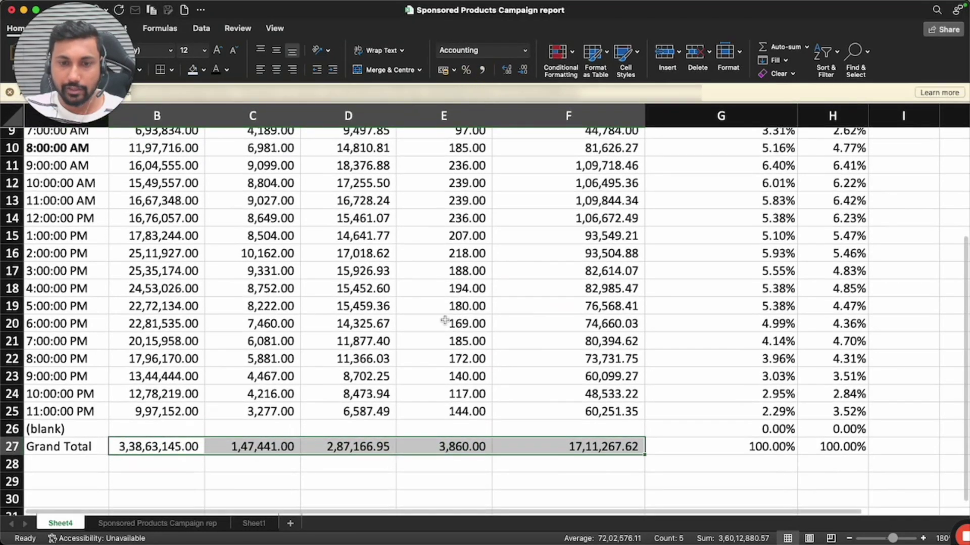
Compare Spend % with Sales% for the hours from 12:00:00 AM to 4:00:00 AM
scroll(274, 181, "up", 5)
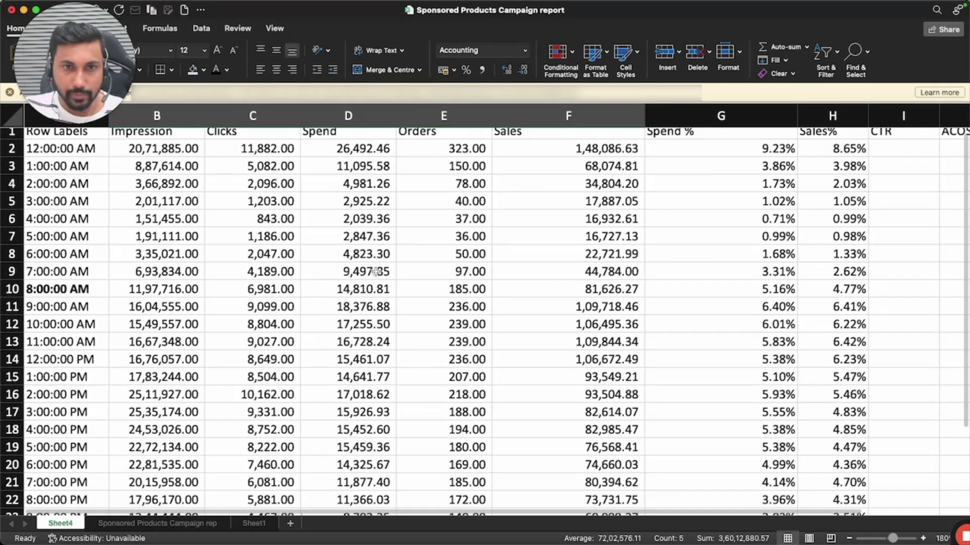
scroll(373, 258, "down", 5)
scroll(349, 399, "up", 5)
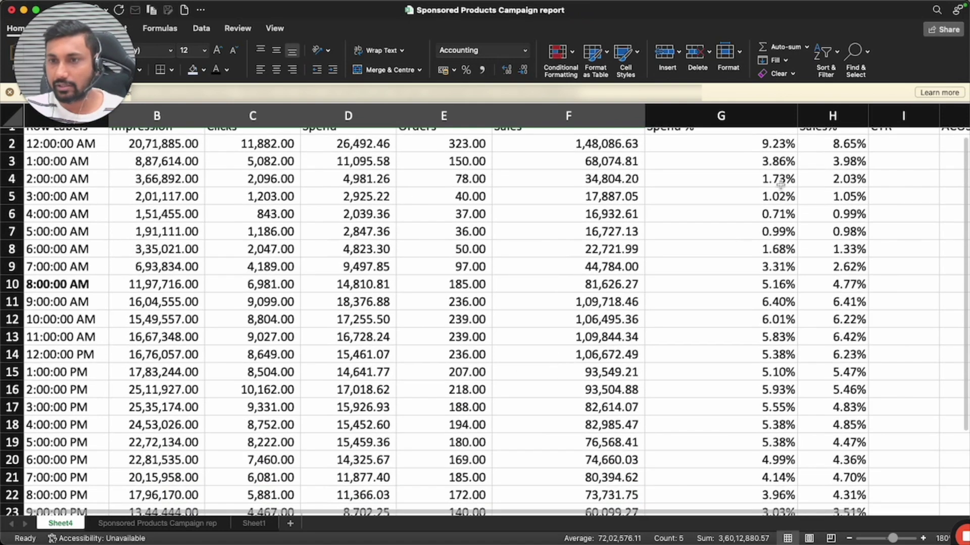
scroll(780, 196, "up", 1)
left_click(626, 161)
left_click(344, 157)
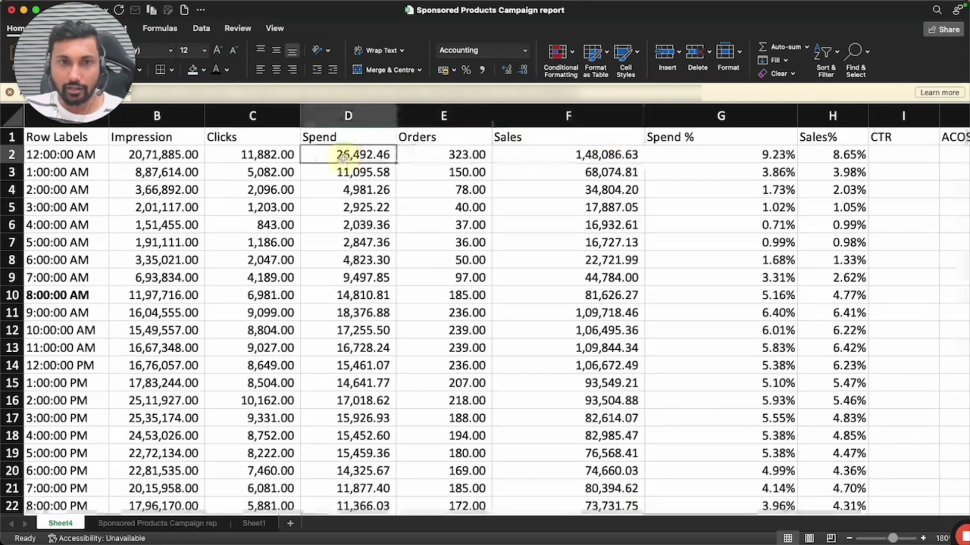
left_click(745, 155)
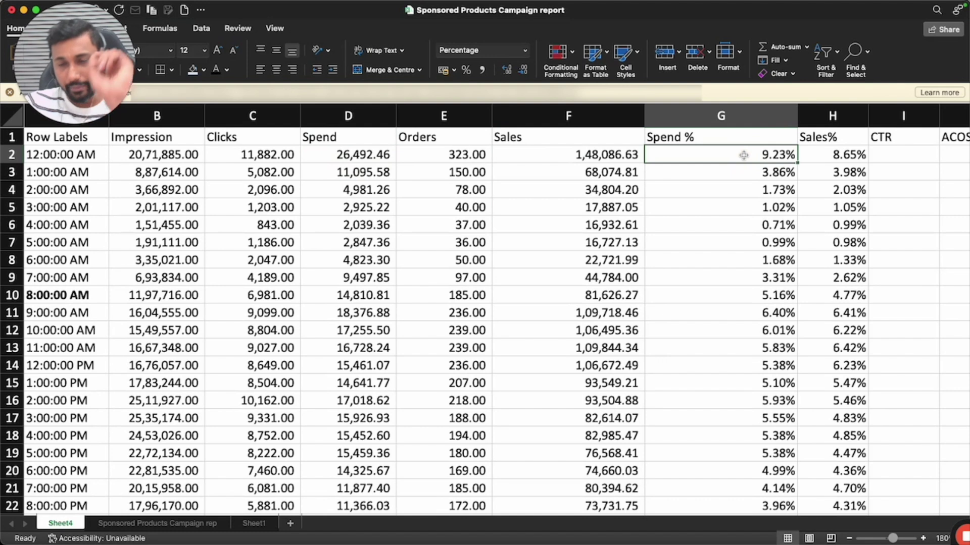
key("Right")
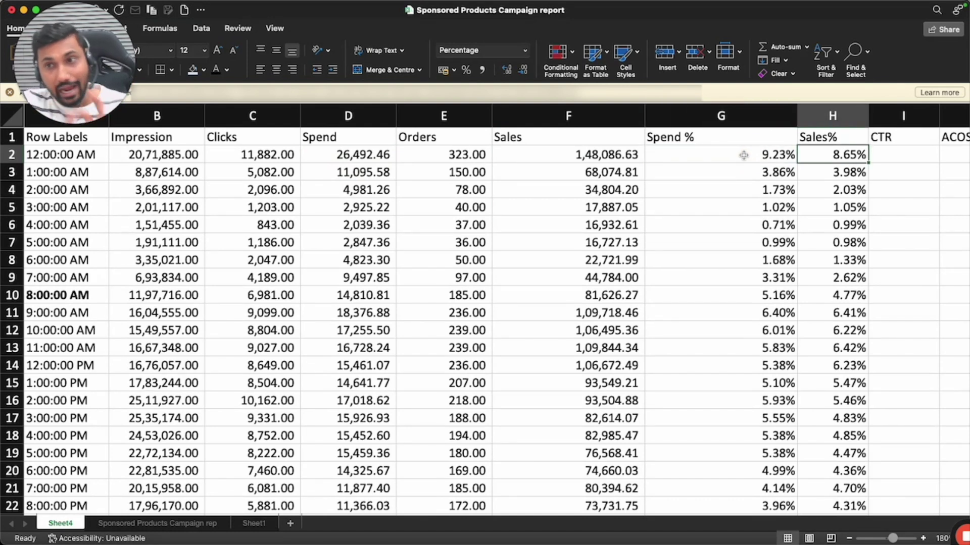
key("Left")
key("Down")
key("Down")
key("Down")
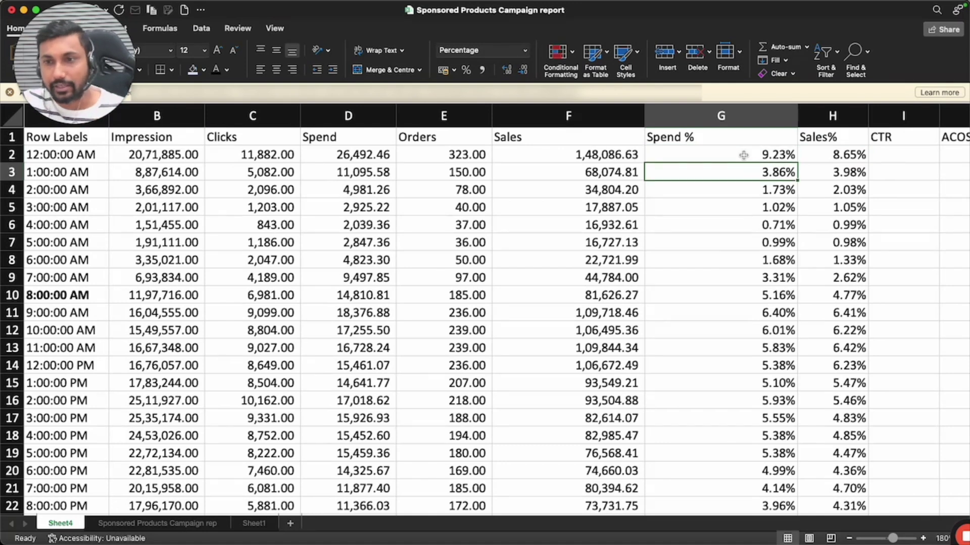
key("Down")
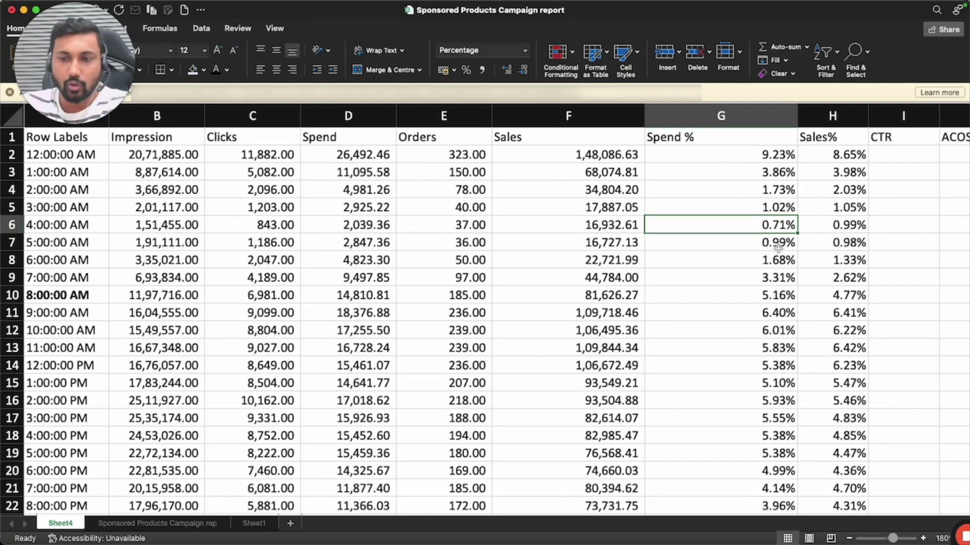
Clear the contents of the (blank) row 26 above Grand Total
scroll(802, 339, "down", 6)
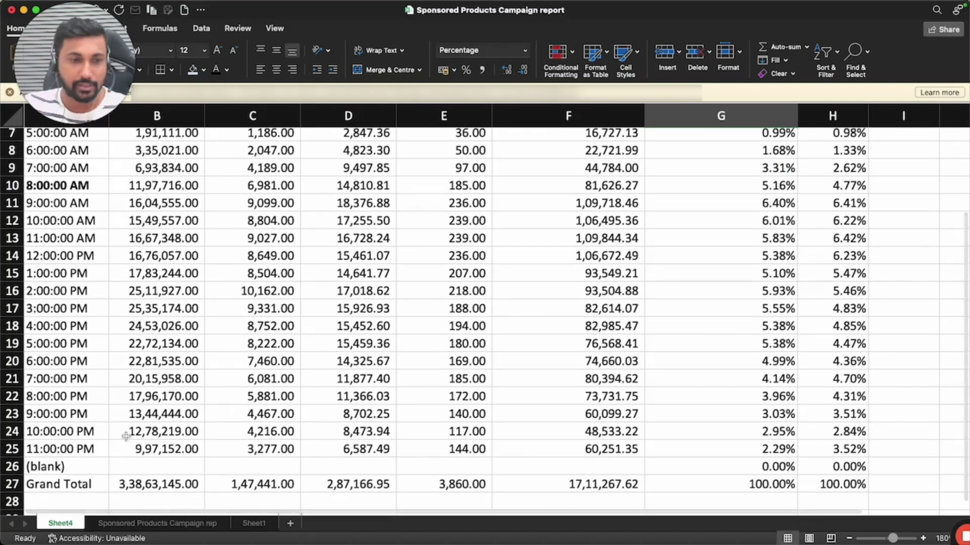
left_click(11, 466)
key("Delete")
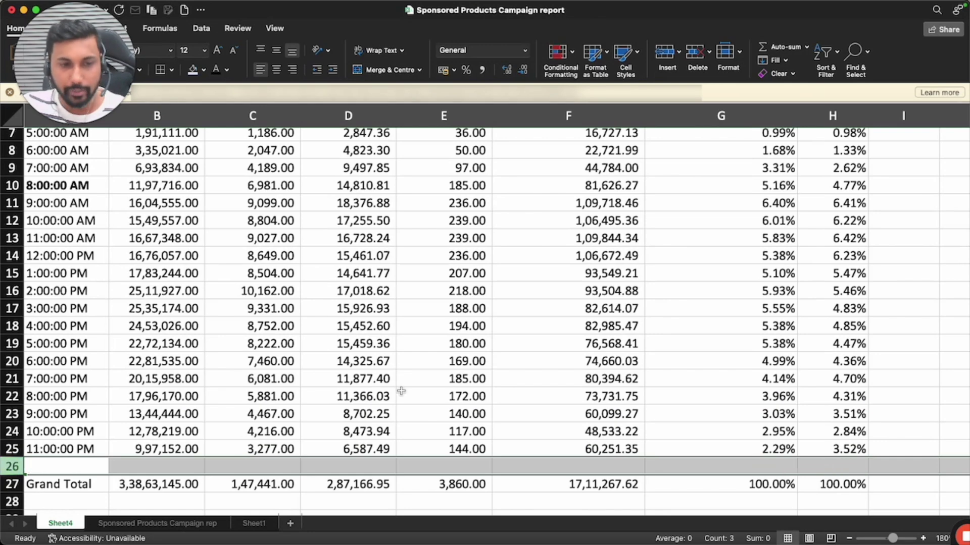
Calculate CTR for the 12:00:00 AM row in I2 by dividing Clicks by Impression with =C2/B2
scroll(895, 253, "up", 6)
left_click(896, 154)
scroll(896, 162, "right", 4)
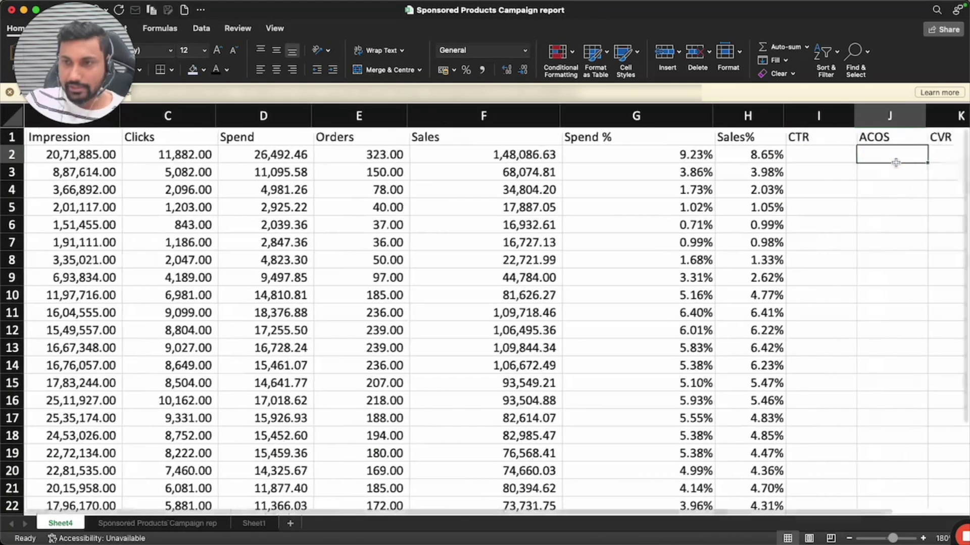
type("=")
key("Left")
key("Left")
key("Left")
key("Left")
key("Left")
key("Left")
type("/")
key("Left")
key("Left")
key("Left")
key("Left")
key("Left")
key("Left")
key("Left")
key("Left")
key("Right")
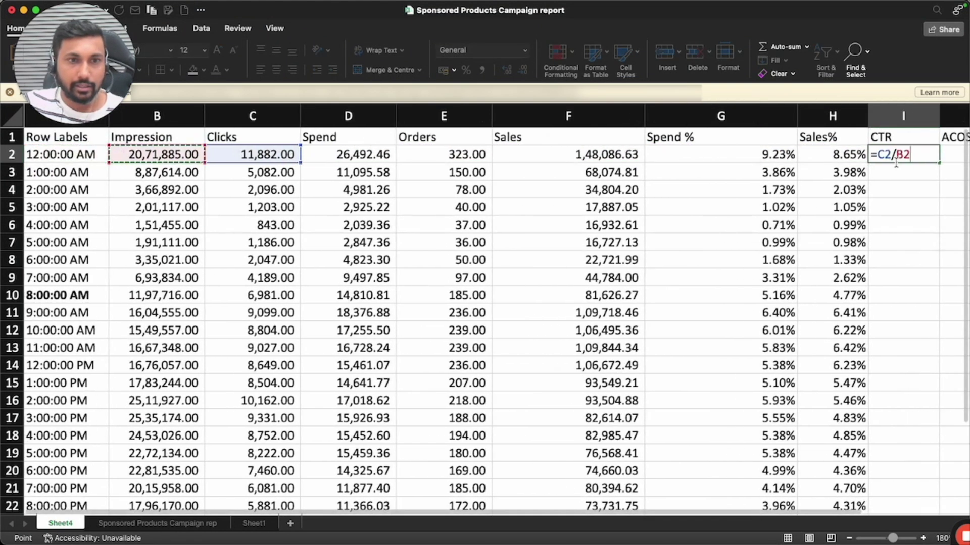
key("Return")
Calculate ACOS for the 12:00:00 AM row in J2 by dividing Spend by Sales with =D2/F2
left_click(895, 162)
scroll(897, 165, "right", 4)
left_click(896, 167)
type("=")
key("Left")
key("Left")
key("Left")
key("Left")
key("Left")
key("Left")
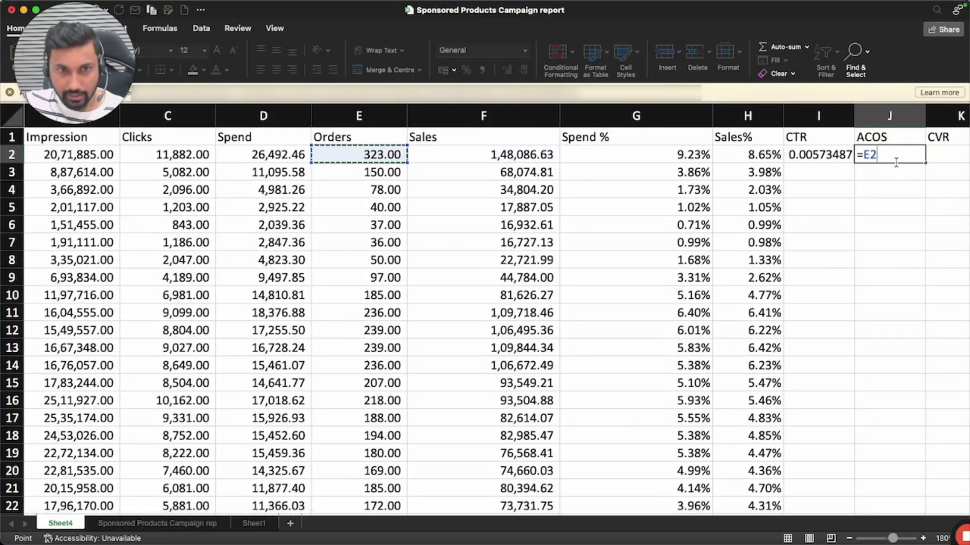
type("/")
key("Left")
key("Left")
key("Left")
key("Left")
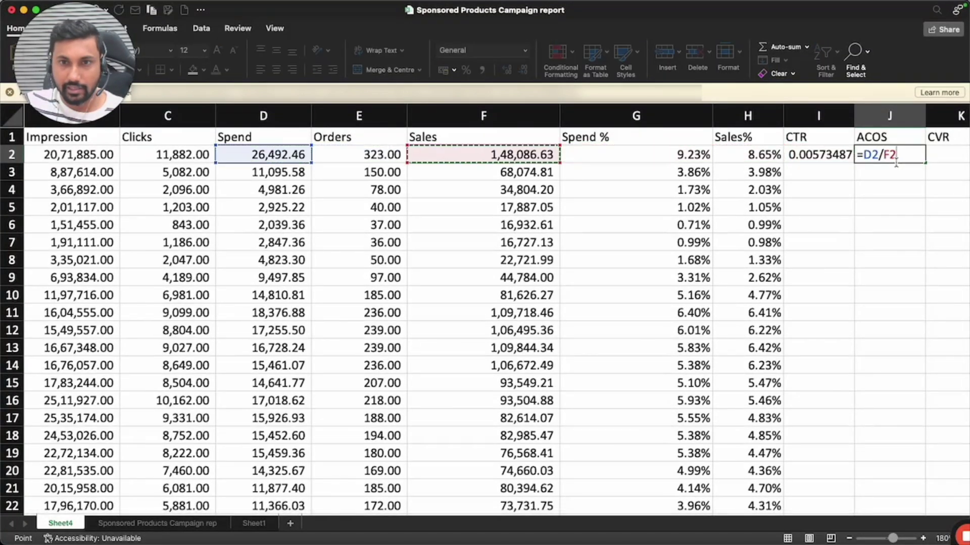
key("Return")
Calculate CVR for the 12:00:00 AM row in K2 by dividing Orders by Clicks with =E2/C2
left_click(895, 162)
key("Right")
type("=")
key("Left")
key("Left")
key("Left")
key("Left")
key("Left")
key("Left")
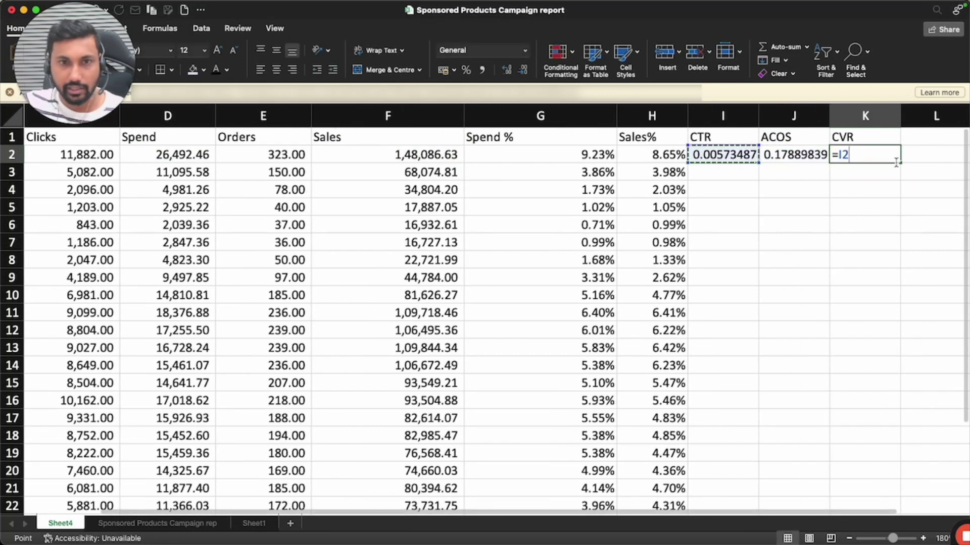
type("/")
key("Left")
key("Left")
key("Left")
key("Left")
key("Left")
key("Left")
key("Left")
key("Left")
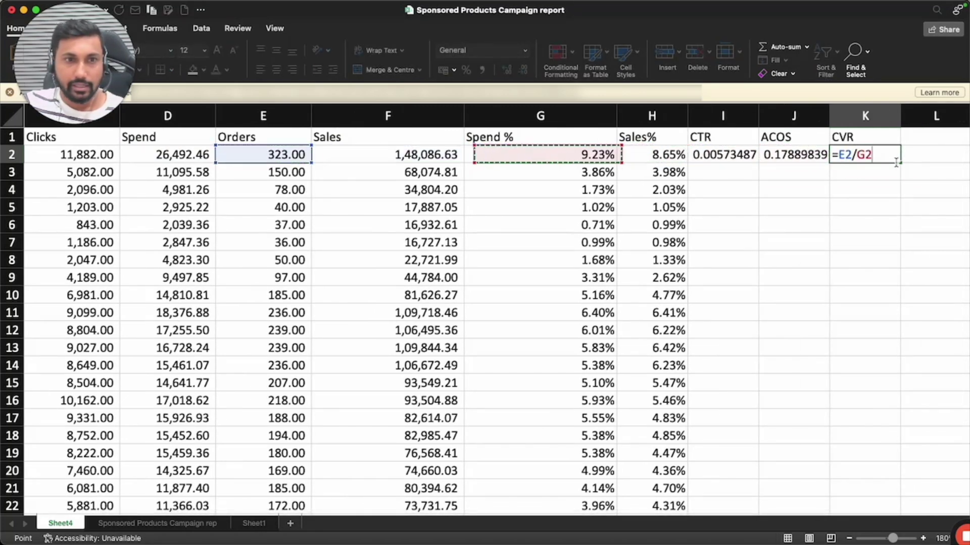
key("Return")
Format the CTR, ACOS and CVR results in row 2 as percentages with one decimal and fill them down the table
key("Up")
key("shift+Left")
key("shift+Left")
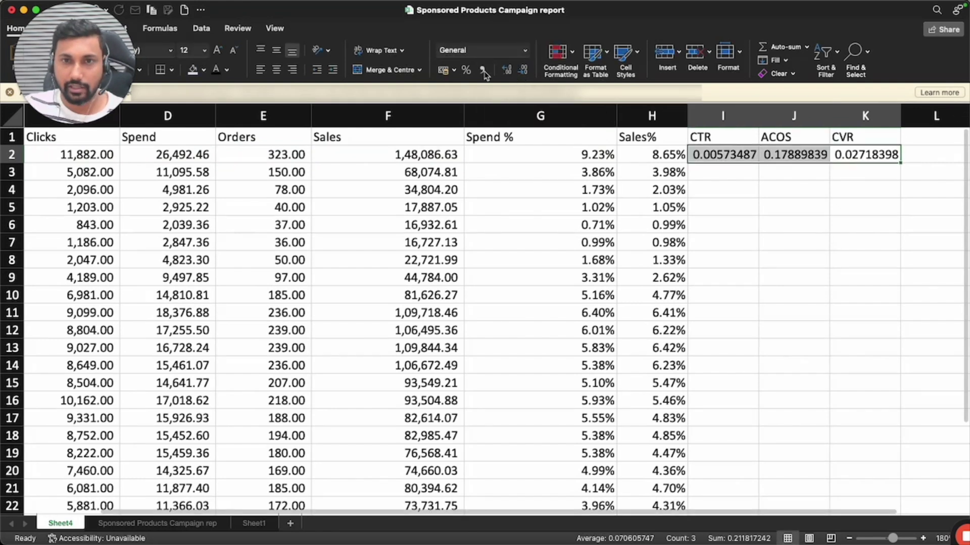
left_click(466, 70)
left_click(509, 71)
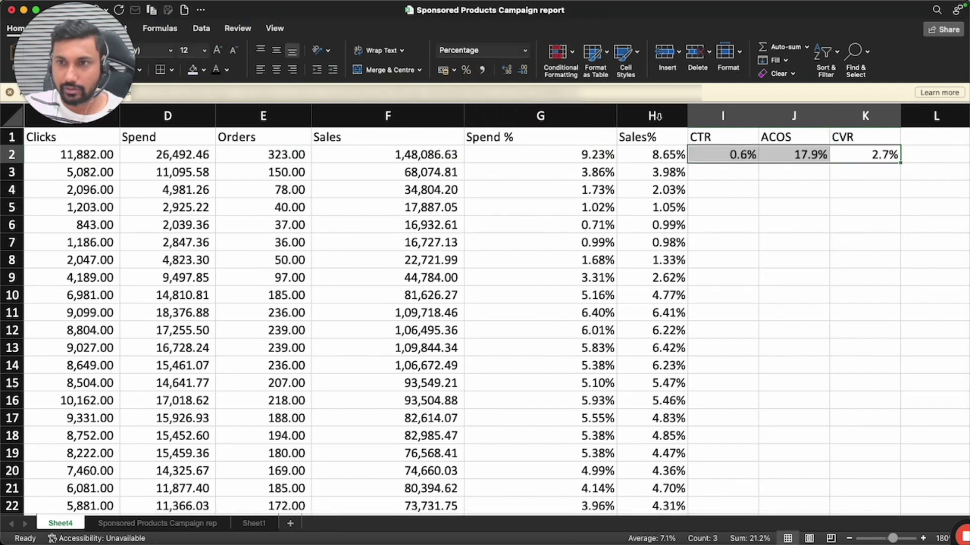
double_click(897, 160)
Set the whole CTR column to percentages with two decimals
left_click(731, 153)
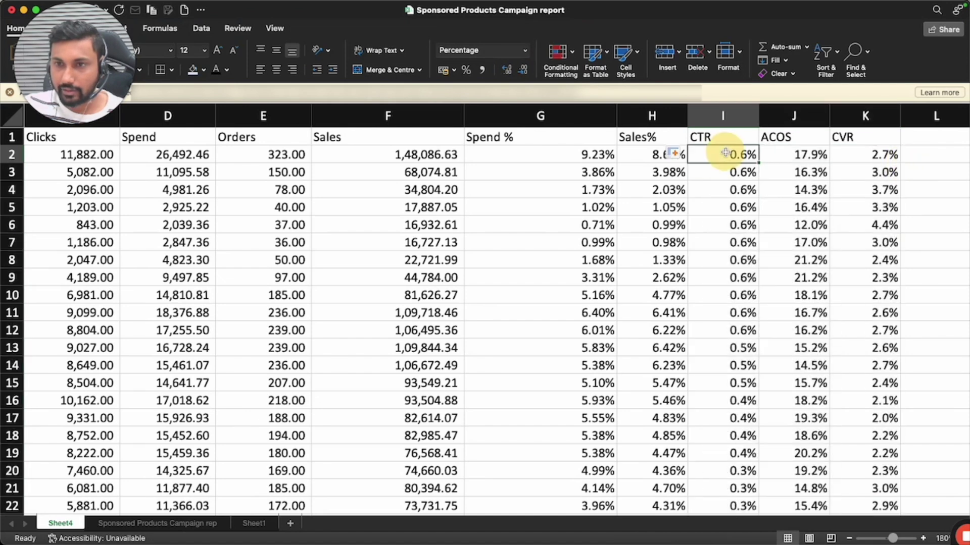
double_click(725, 153)
key("Escape")
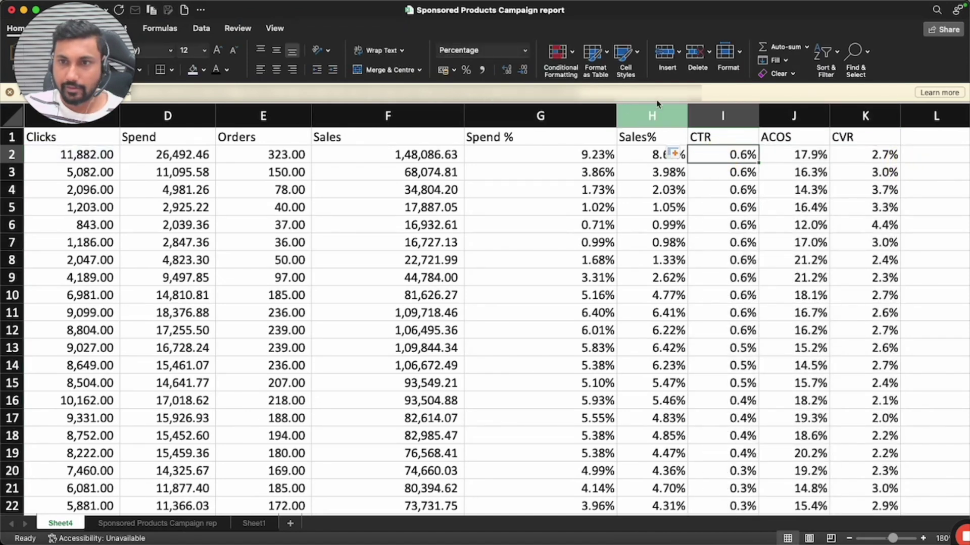
left_click(723, 115)
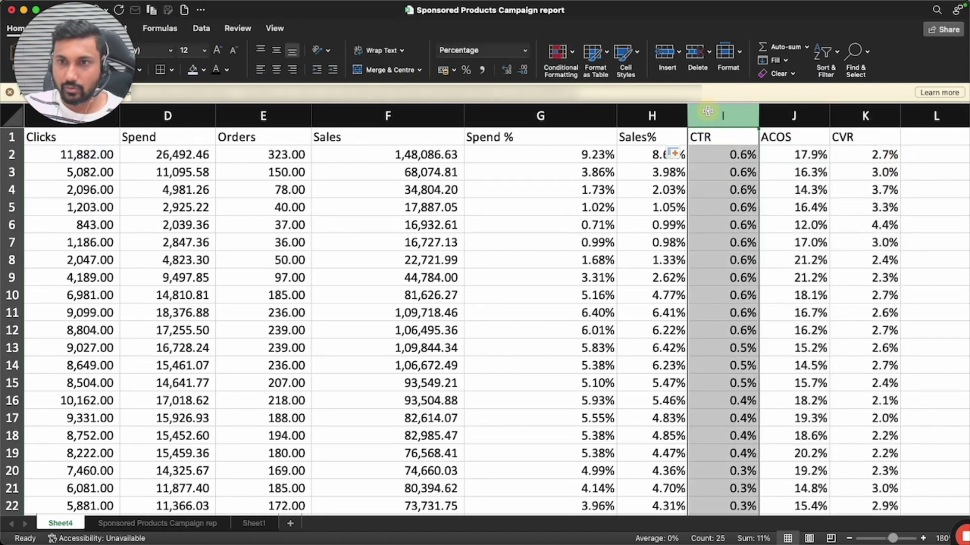
left_click(523, 70)
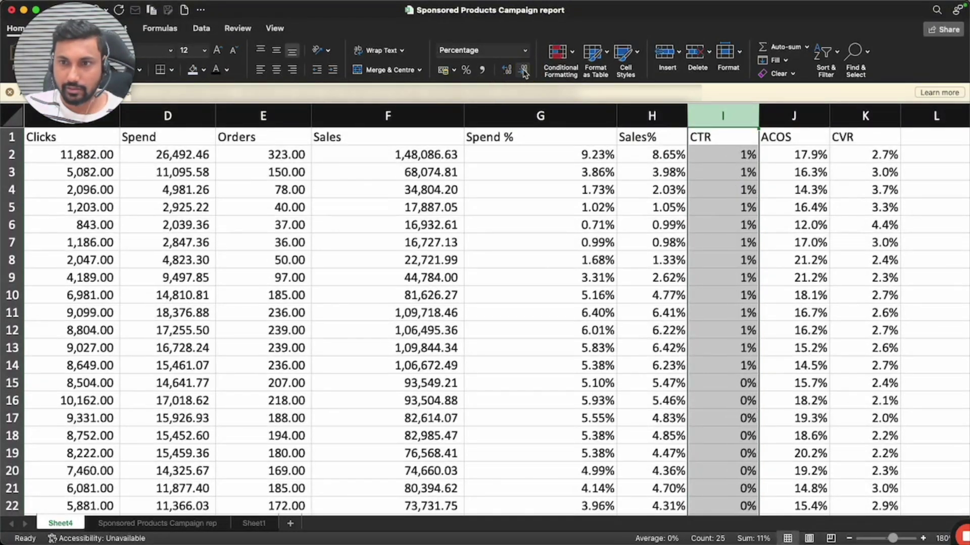
left_click(507, 70)
left_click(506, 69)
left_click(736, 184)
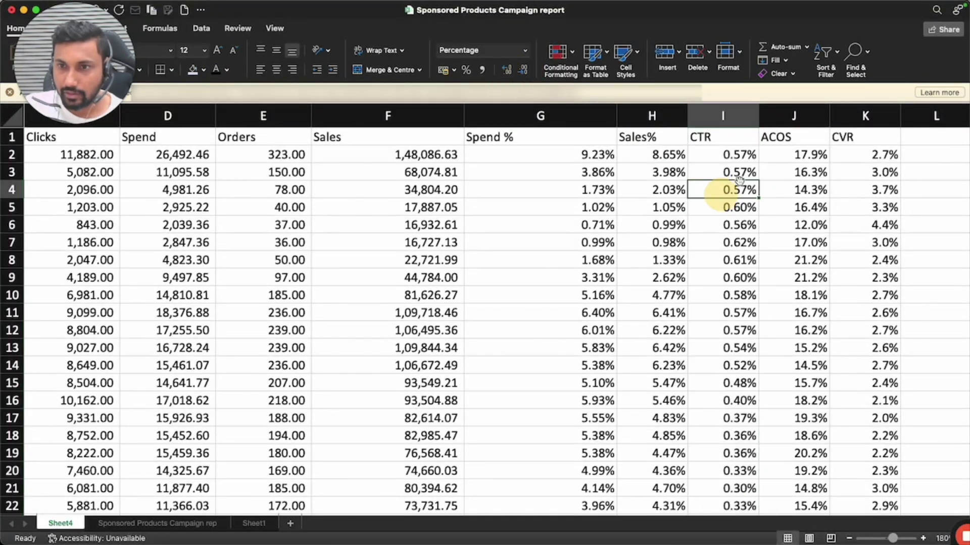
Review CTR, ACOS and CVR for 12:00:00 AM and the ACOS for 4:00:00 AM
left_click(752, 157)
key("Right")
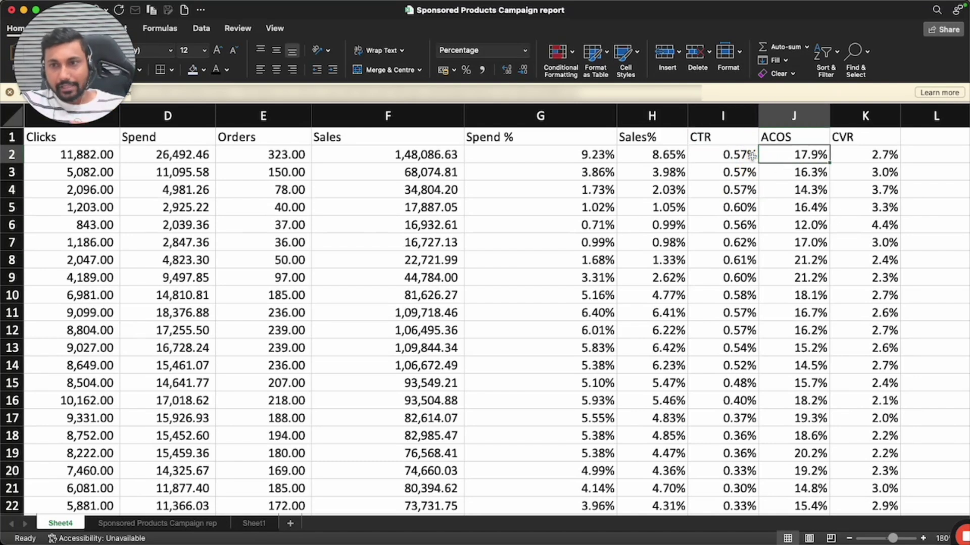
key("Right")
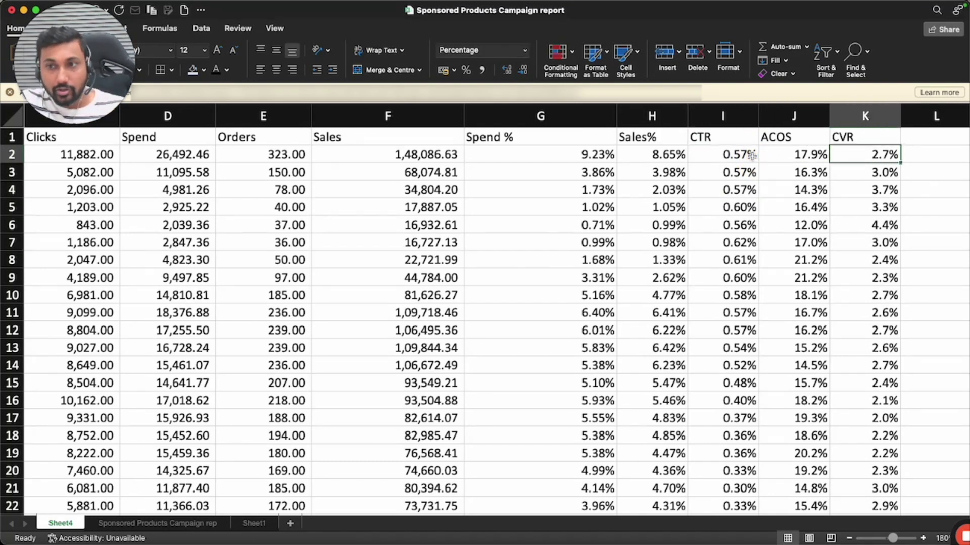
key("Left")
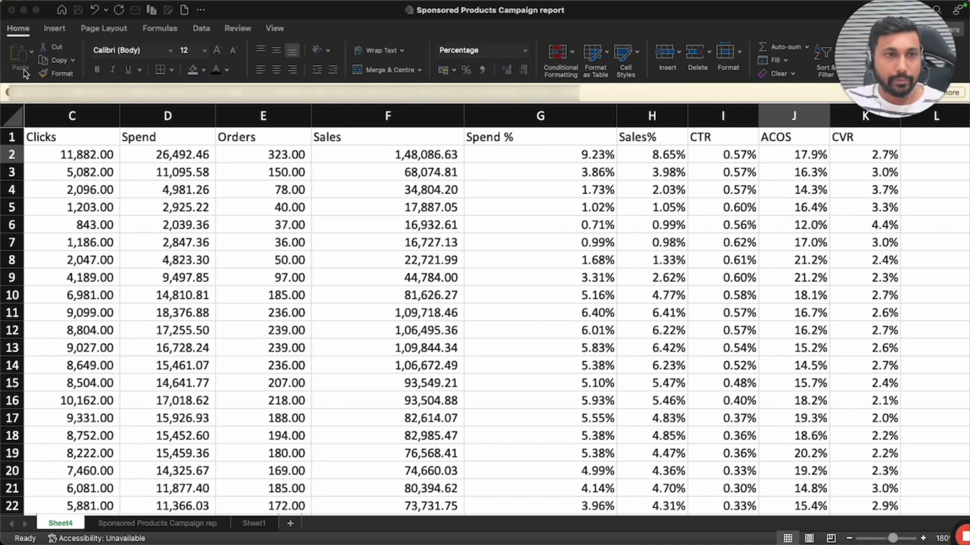
left_click(962, 93)
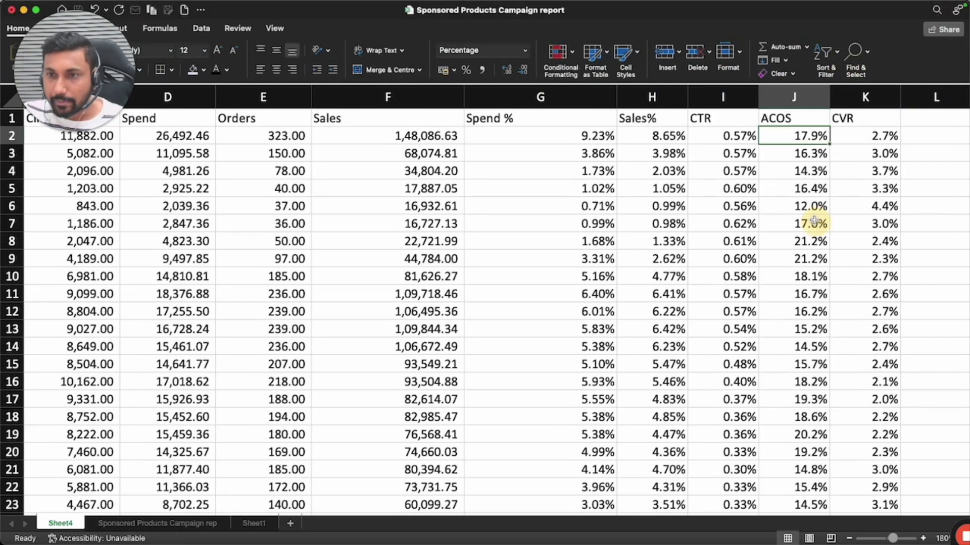
left_click(799, 201)
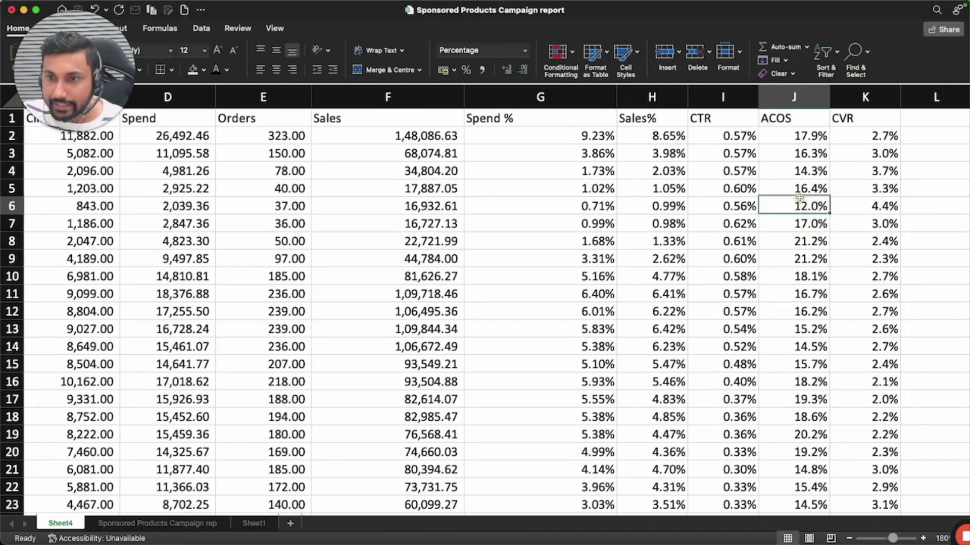
Make the ACOS values for 6:00:00 AM and 7:00:00 AM (J8 to J9) bold
left_click(803, 241)
key("shift+Down")
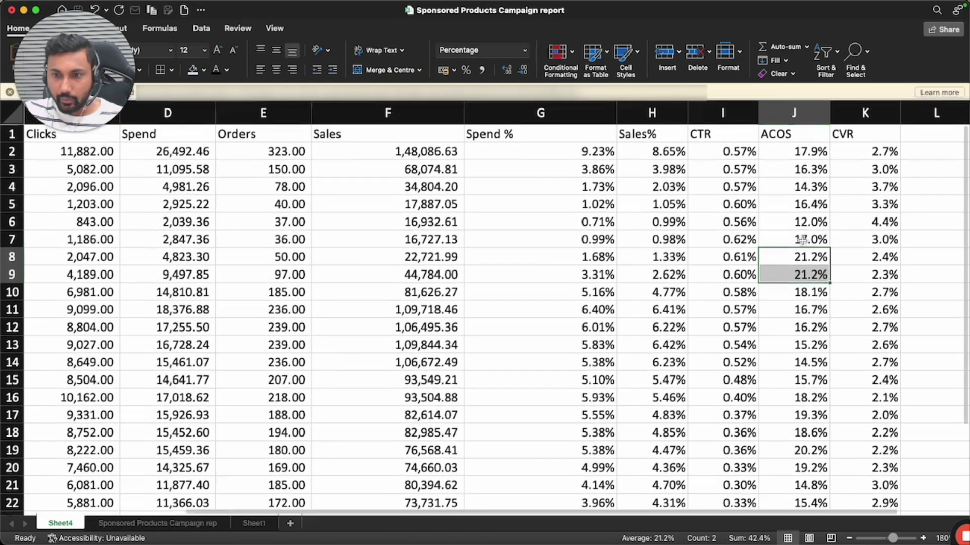
key("super+b")
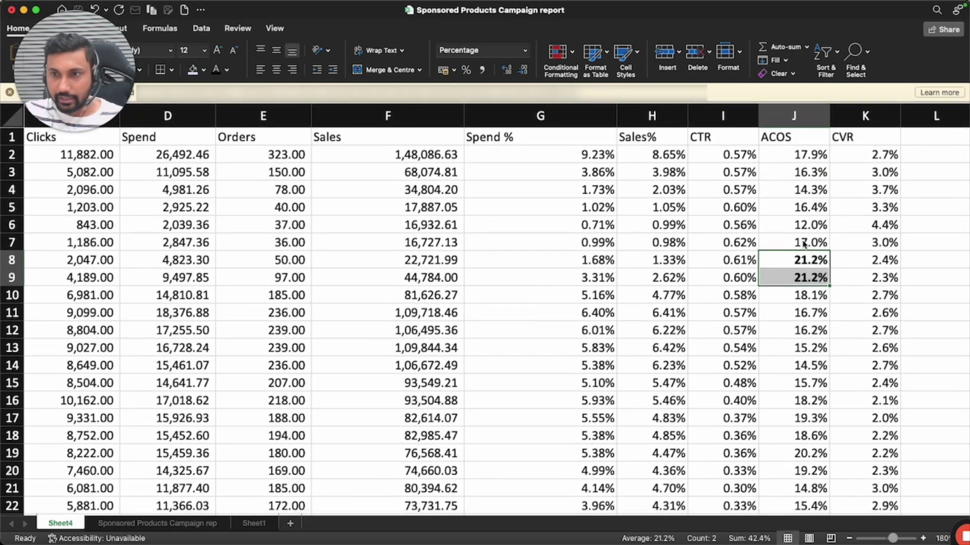
Check CTR, CVR and Spend % for the 6:00:00 AM and 7:00:00 AM hours beside their bold ACOS values
key("Left")
key("shift+Down")
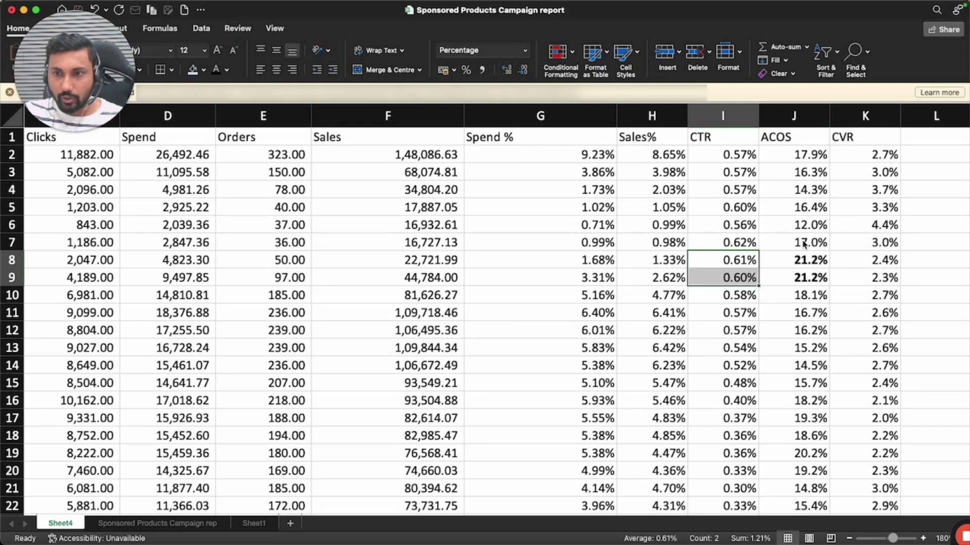
key("Right")
key("Right")
key("shift+Down")
key("Left")
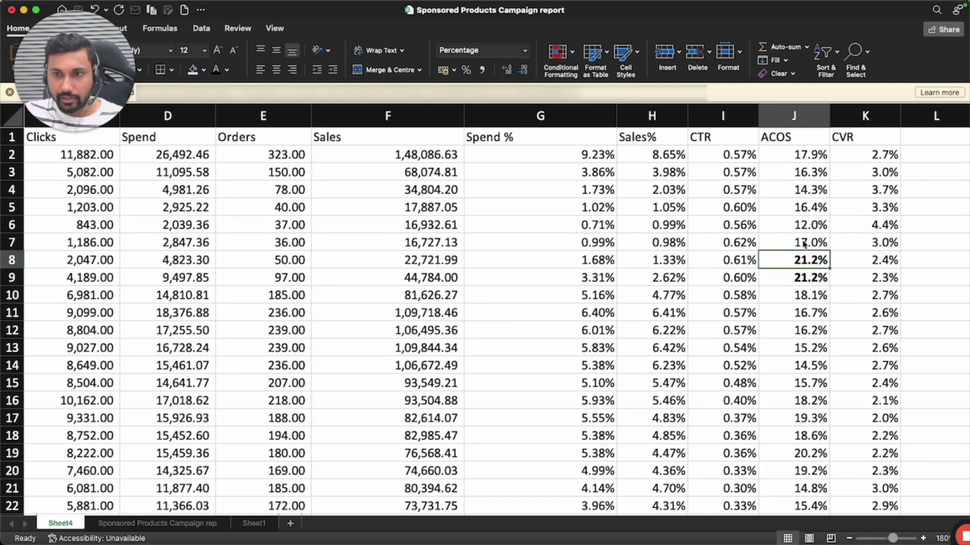
key("Left")
key("Left")
key("Left")
key("Left")
key("Right")
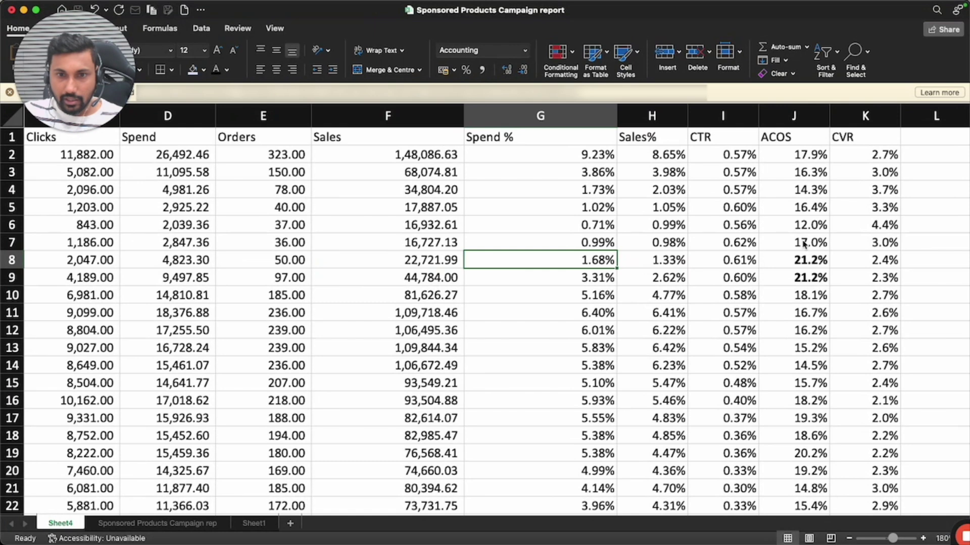
Highlight the 6:00:00 AM and 7:00:00 AM rows from Row Labels to CVR (A8 to K9) to read all their metrics
key("Left")
key("Left")
key("Left")
key("Left")
key("Left")
key("Left")
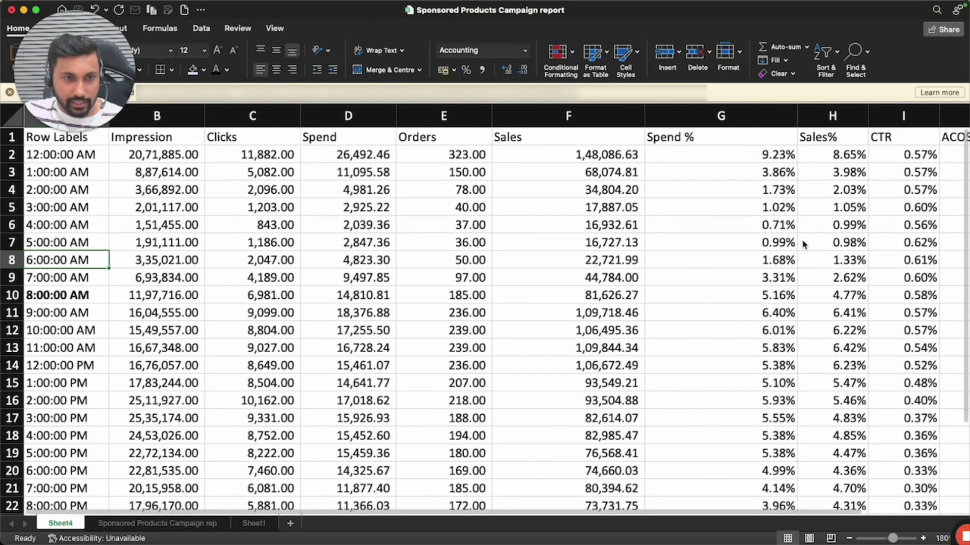
key("shift+Down")
key("shift+Right")
key("shift+Right")
key("shift+Right")
key("shift+Right")
key("shift+Right")
key("shift+Right")
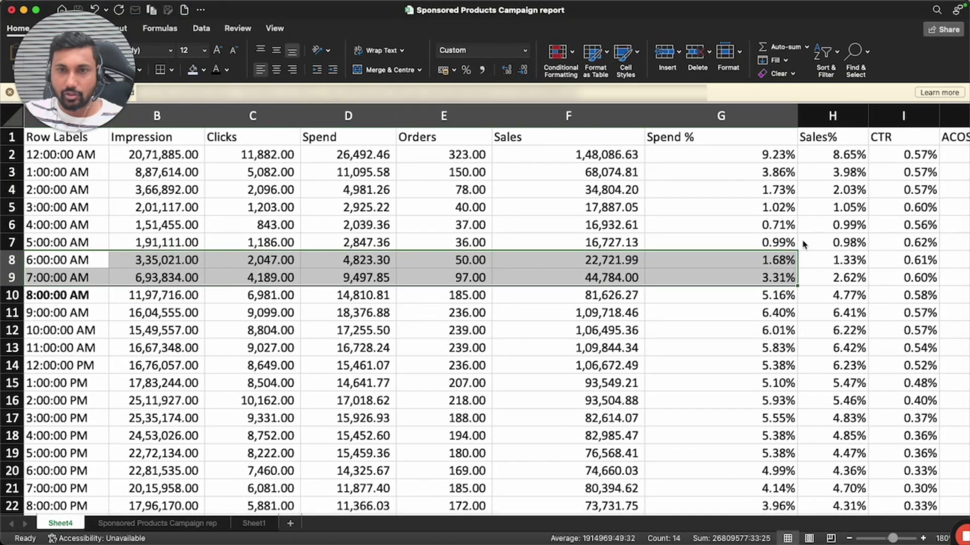
key("shift+Right")
key("shift+Right")
key("shift+Right")
key("shift+Right")
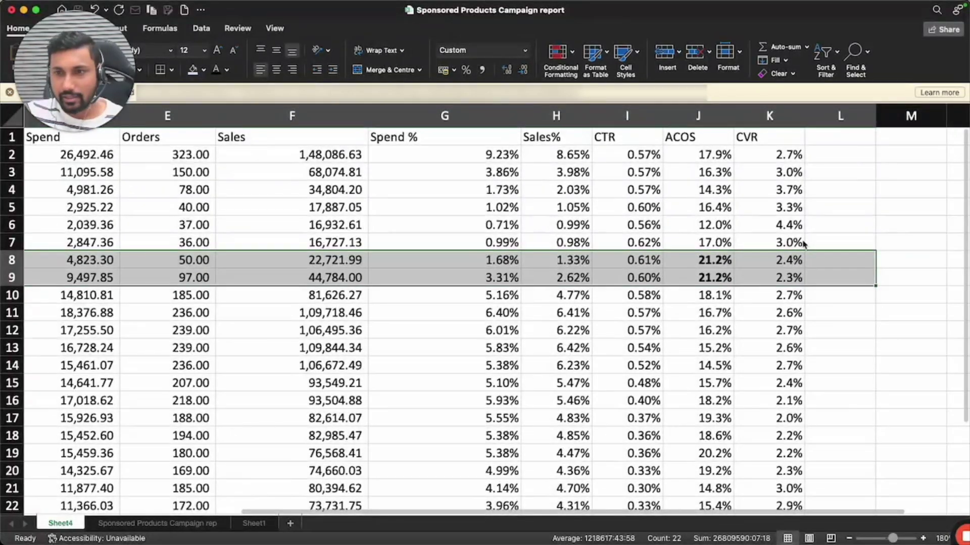
key("shift+Left")
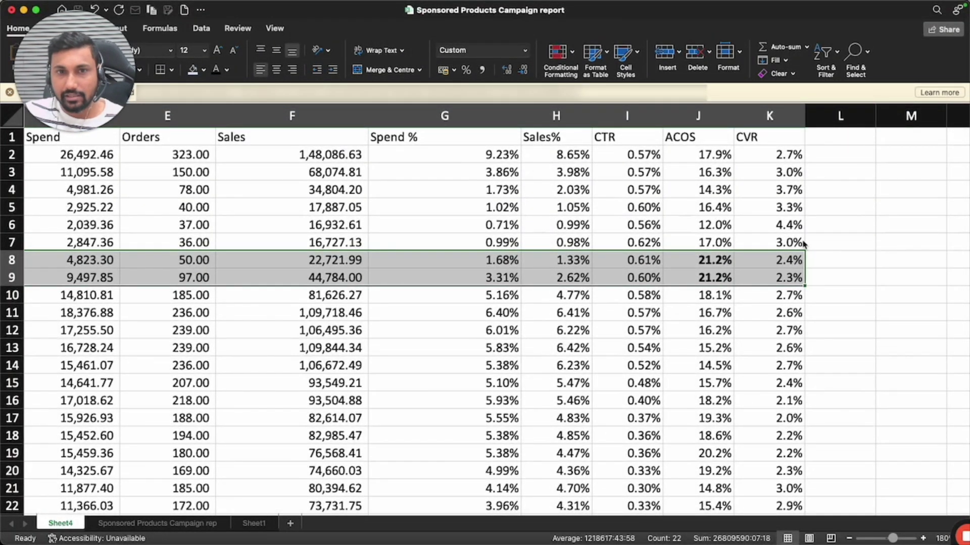
Compare Spend %, Sales%, ACOS and CVR of the 6:00:00 AM and 7:00:00 AM hours
left_click(500, 278)
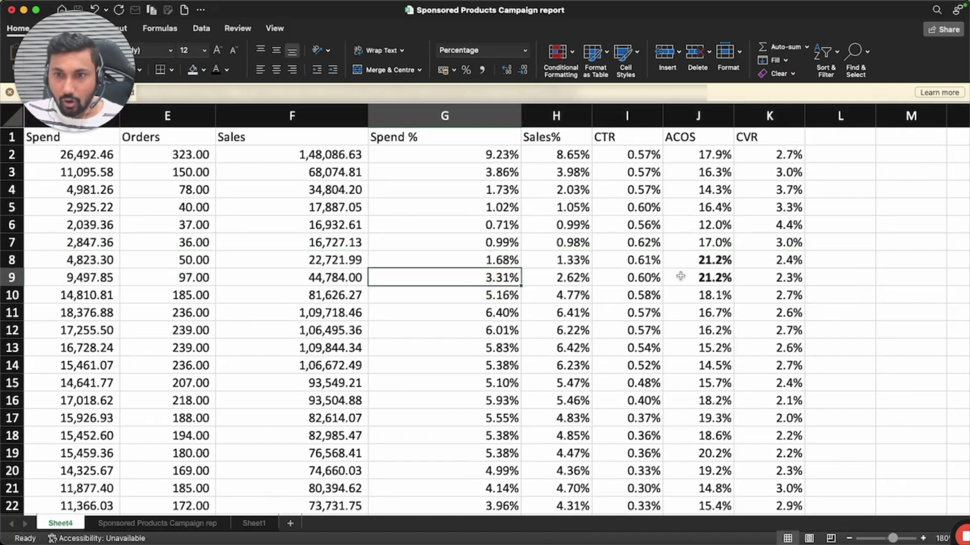
left_click(706, 274)
left_click_drag(763, 258, 771, 278)
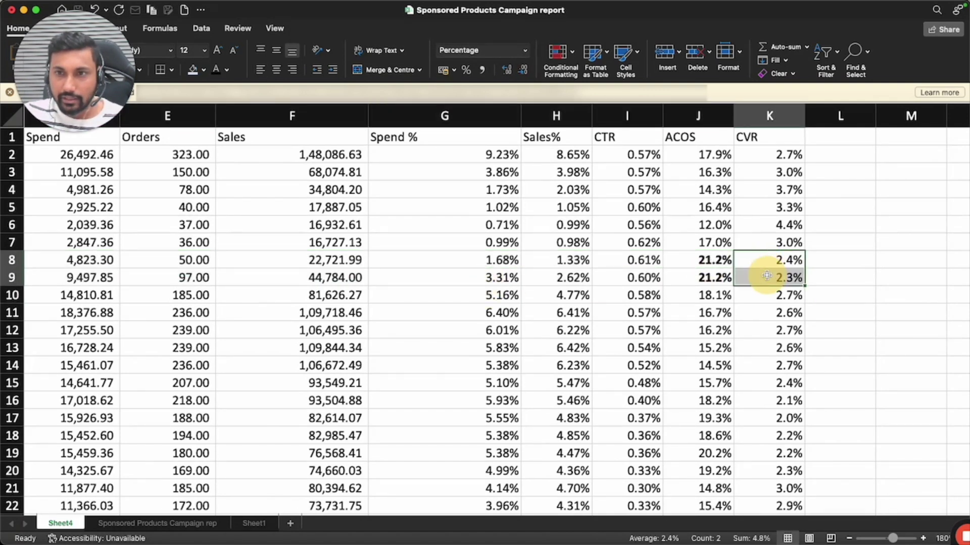
left_click_drag(705, 259, 707, 295)
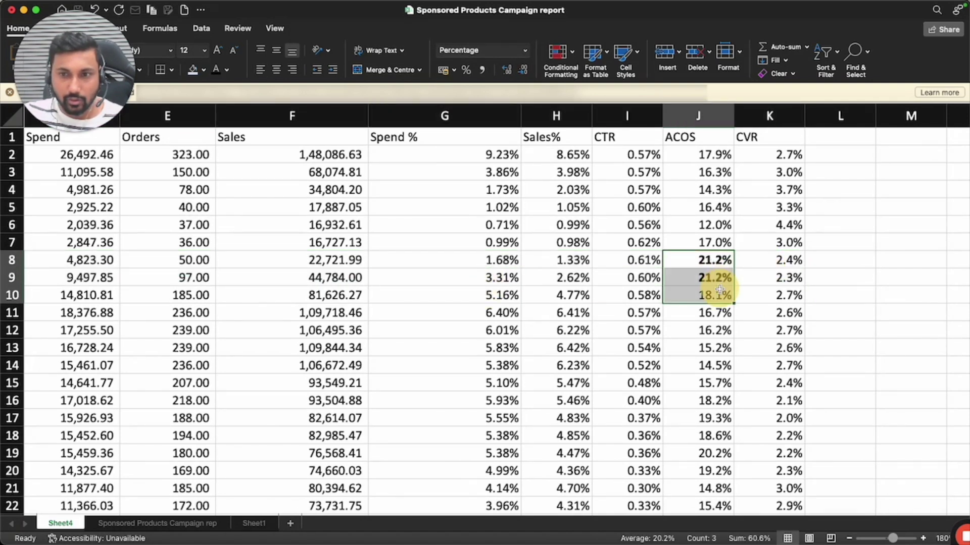
left_click(547, 259)
key("Left")
key("ctrl+Left")
key("shift+Down")
key("shift+Right")
key("shift+Right")
key("shift+Right")
key("shift+Right")
key("shift+Right")
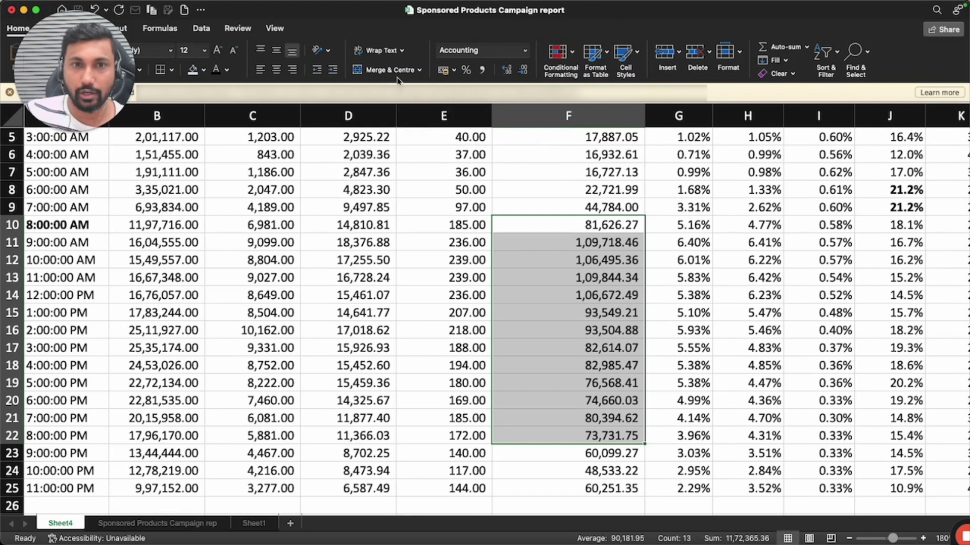
Try several blue fill colours on the 8:00:00 AM to 8:00:00 PM Sales values (F10 to F22)
left_click(203, 69)
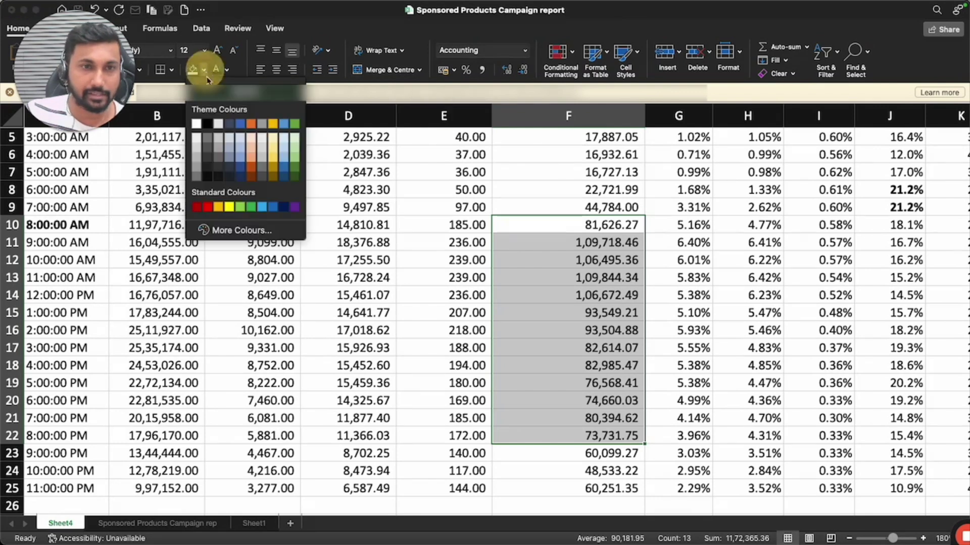
left_click(241, 123)
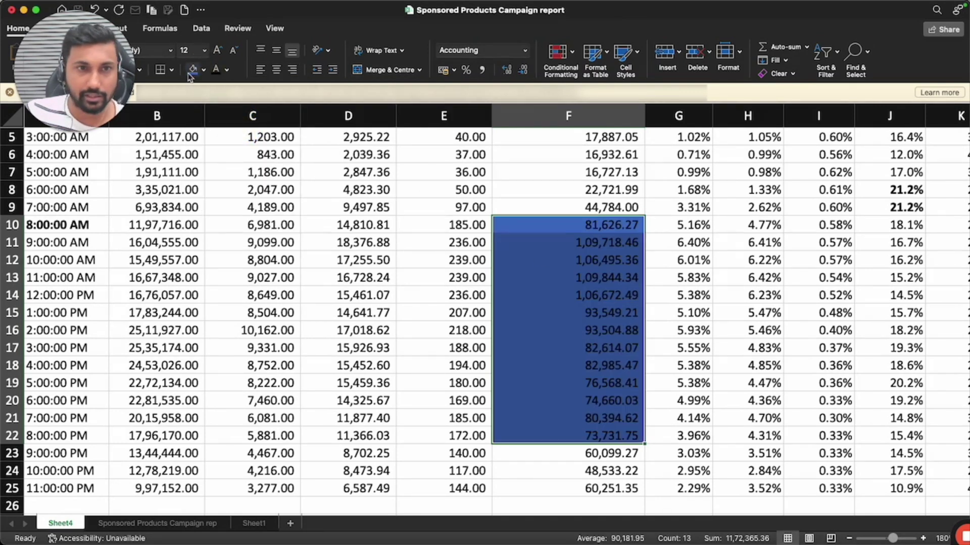
left_click(202, 70)
left_click(230, 127)
left_click(204, 70)
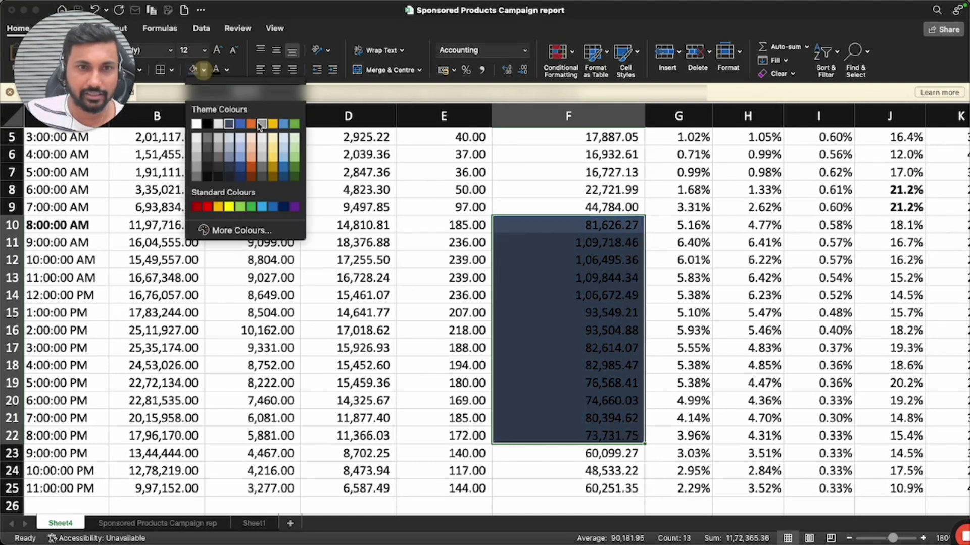
left_click(241, 125)
left_click(204, 70)
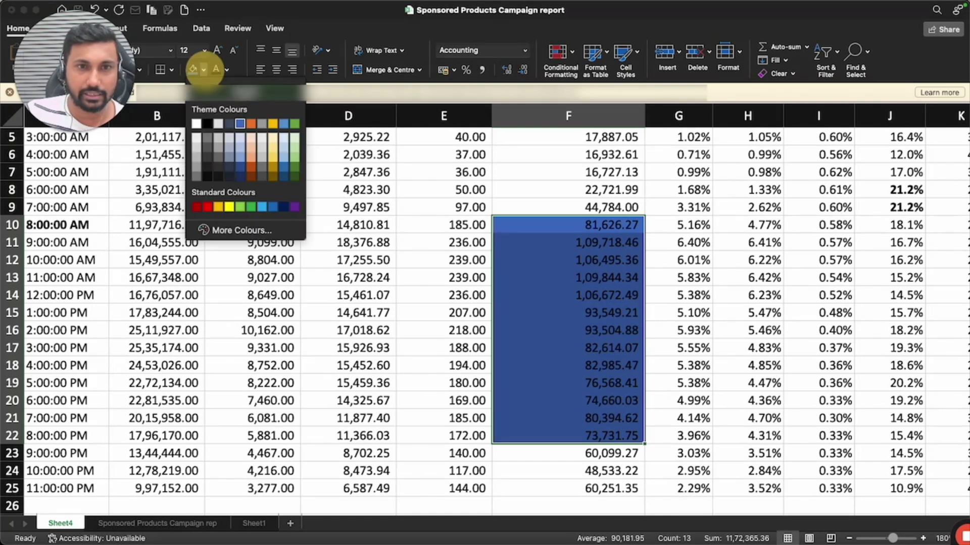
left_click(283, 125)
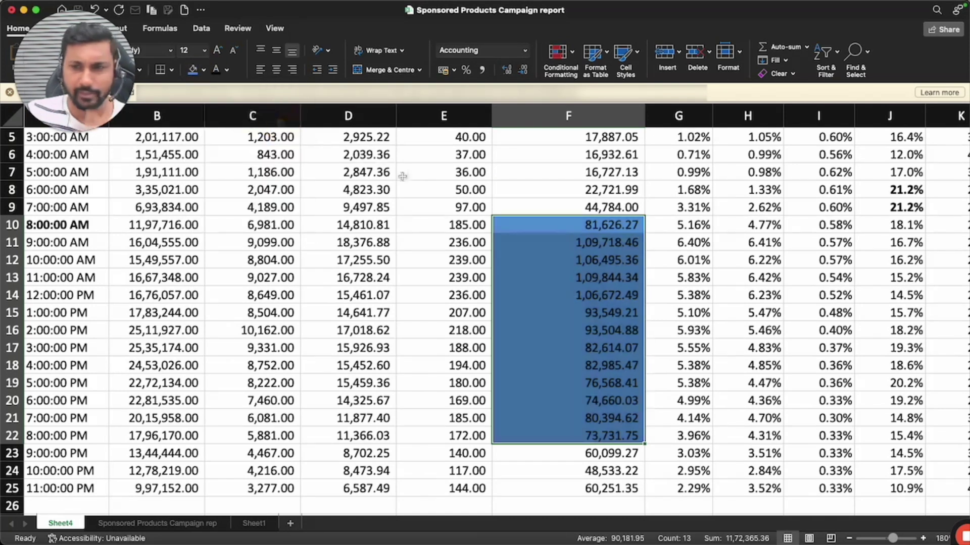
Fill the 8:00:00 AM to 8:00:00 PM Sales values (F10 to F22) with orange
left_click(203, 70)
left_click(251, 124)
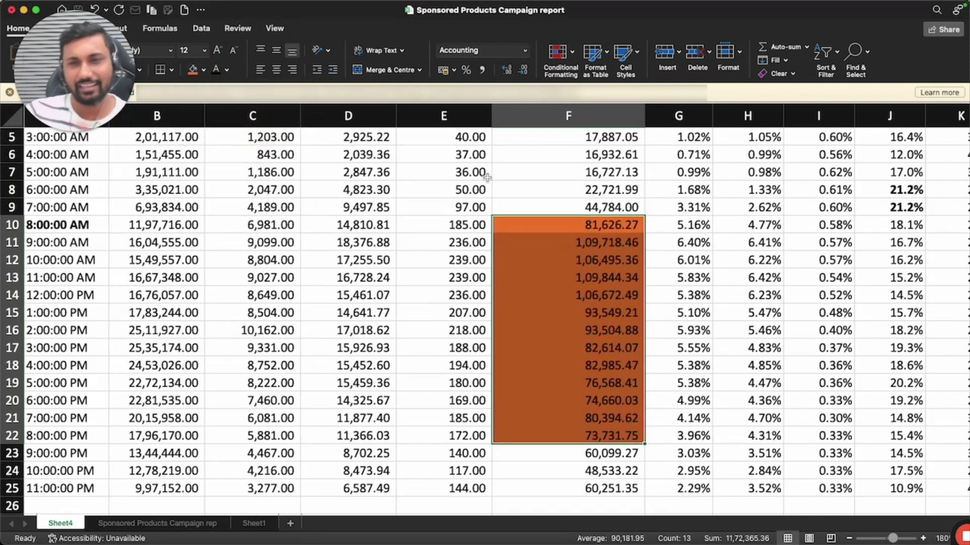
Go through the orange Sales values hour by hour from 8:00:00 AM to 8:00:00 PM and back
key("Down")
key("Down")
key("Down")
key("Down")
key("Down")
key("Down")
key("Down")
key("Down")
key("Down")
key("Down")
key("Down")
key("Down")
key("Down")
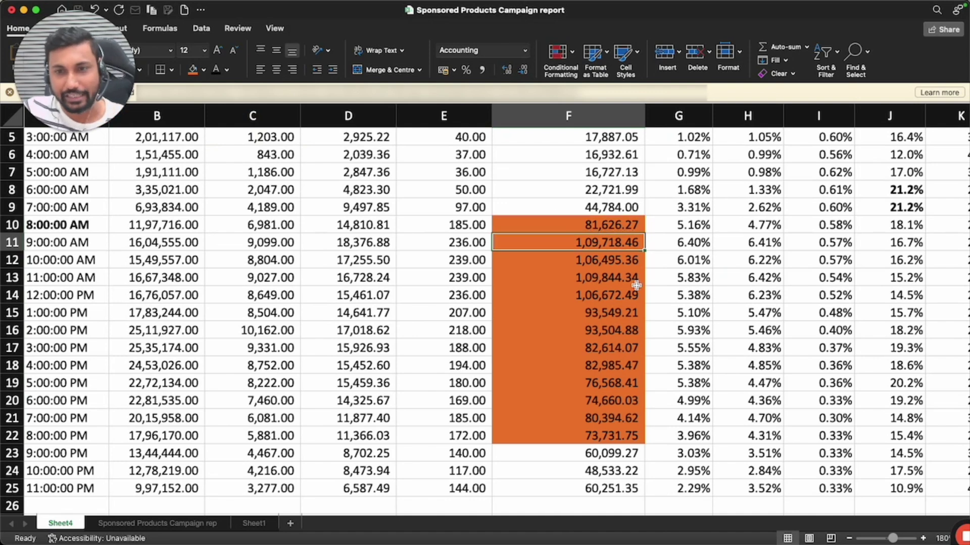
key("Up")
key("Up")
key("Up")
key("Up")
key("Up")
key("Up")
key("Up")
key("Up")
key("Up")
key("Up")
key("Up")
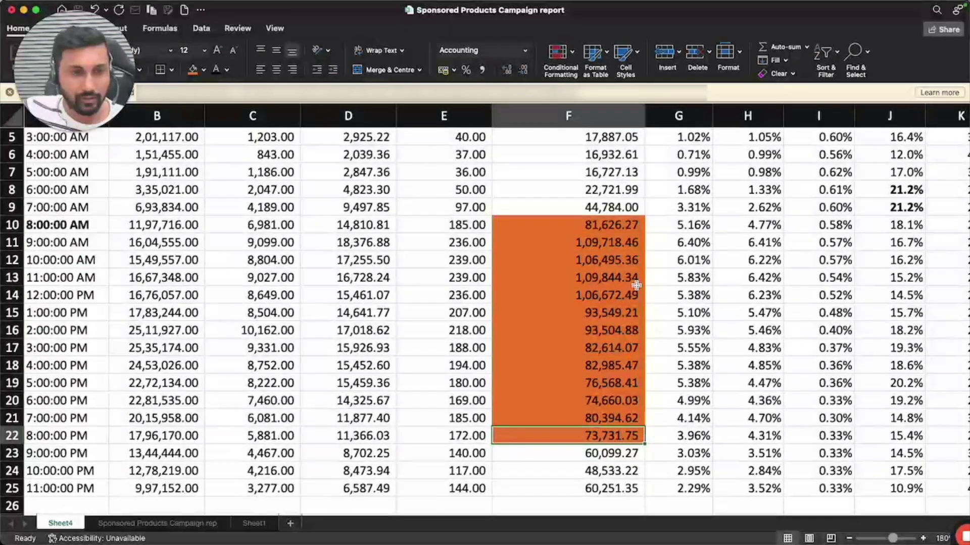
key("Up")
key("Up")
key("Up")
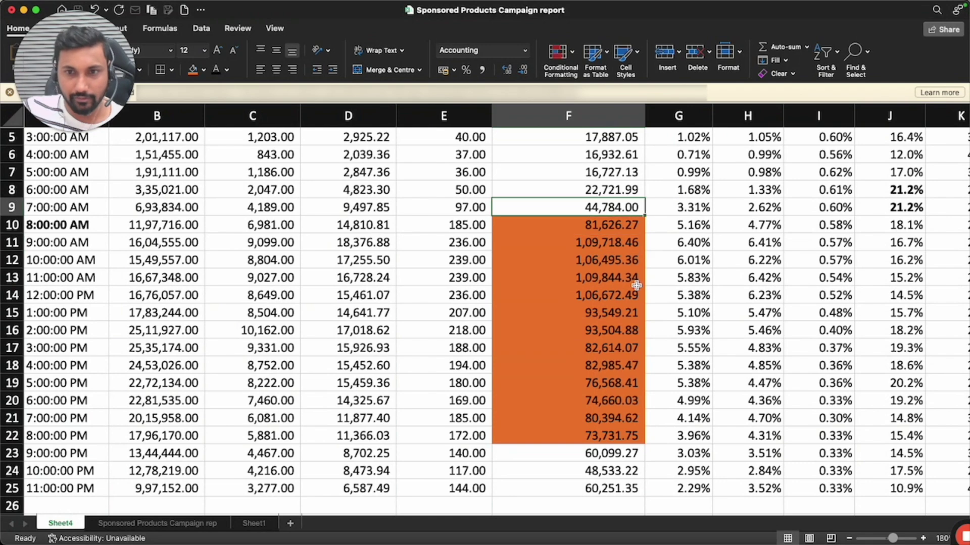
key("Down")
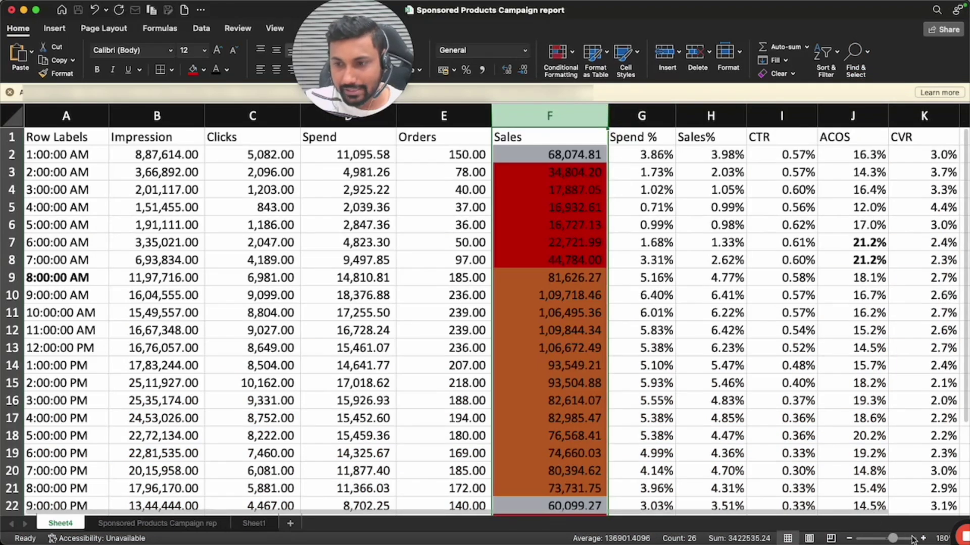
Enlarge the sheet view to 200% and widen the Sales column
left_click(921, 539)
left_click(674, 255)
left_click_drag(678, 111, 701, 111)
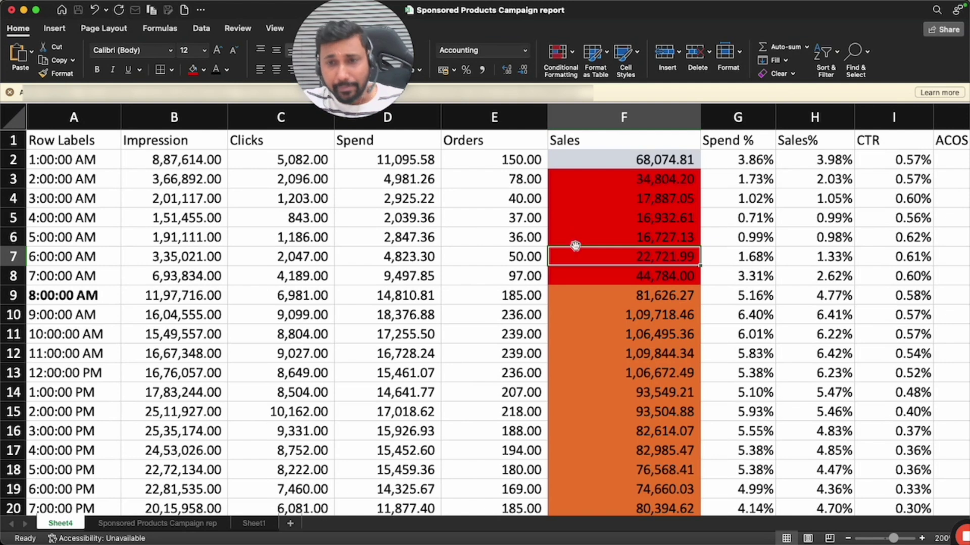
Mark the 8:00:00 AM and 8:00:00 PM labels and the orange Sales values between them to review the strong hours
scroll(576, 241, "down", 1)
left_click(80, 285)
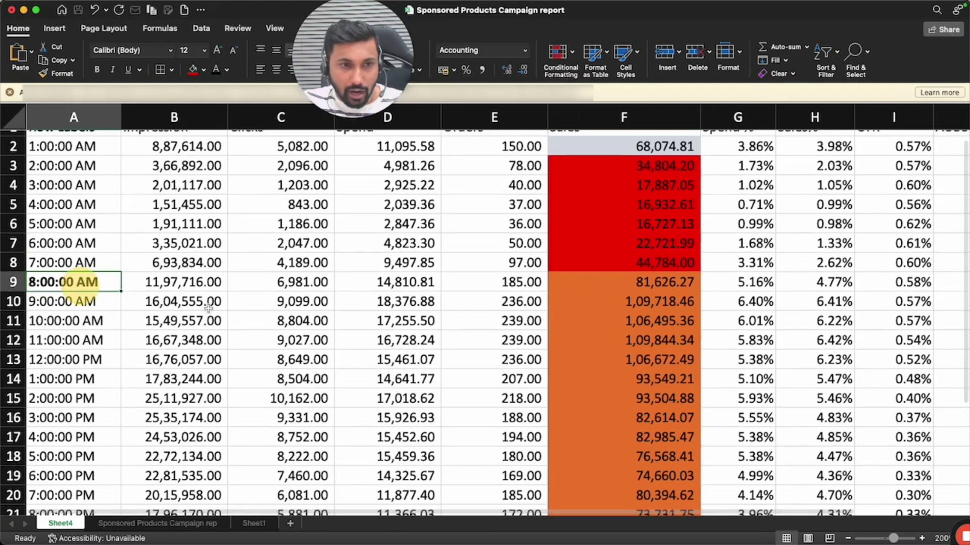
scroll(203, 337, "down", 3)
left_click(67, 456, "super")
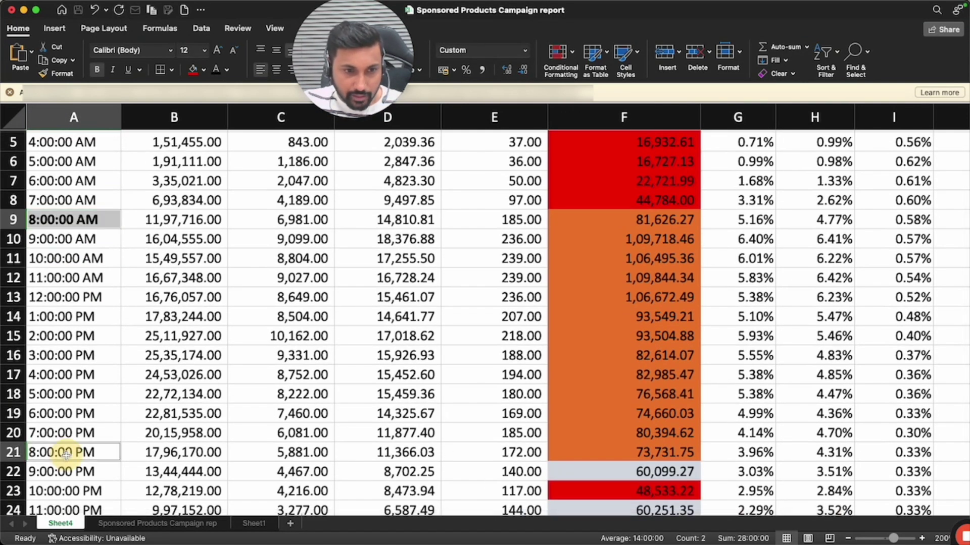
left_click_drag(613, 219, 617, 444)
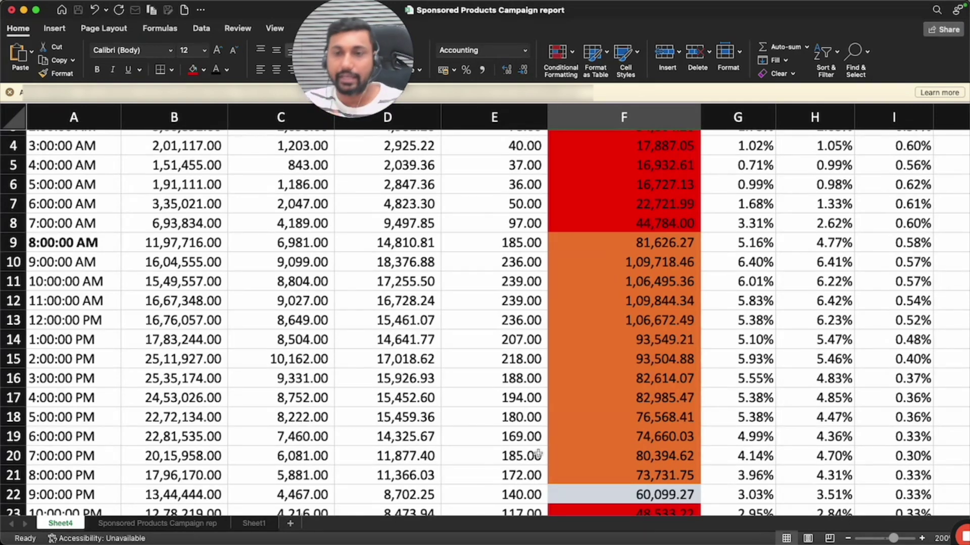
Recheck the first and last hours of the orange Sales block in the Row Labels column
scroll(538, 454, "up", 3)
scroll(619, 354, "down", 1)
left_click(639, 292)
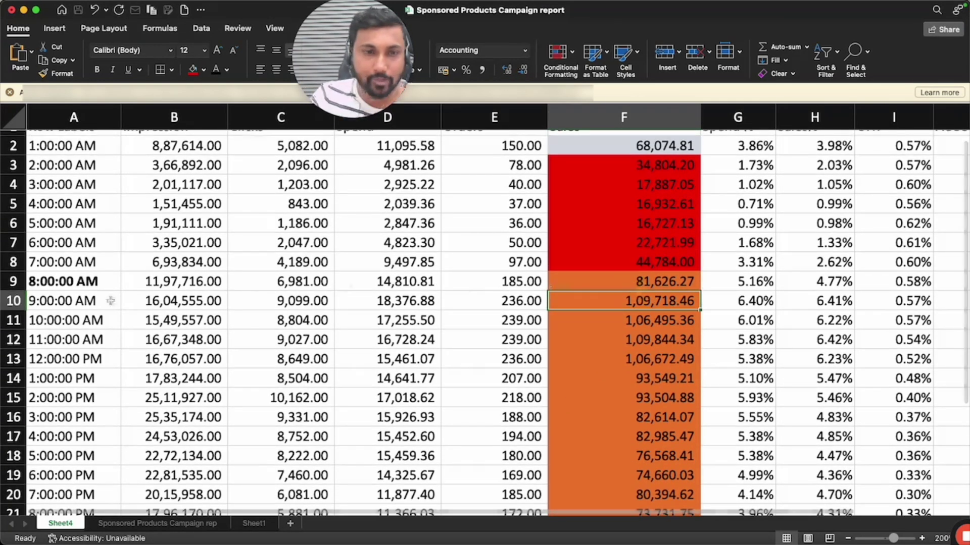
left_click(59, 283)
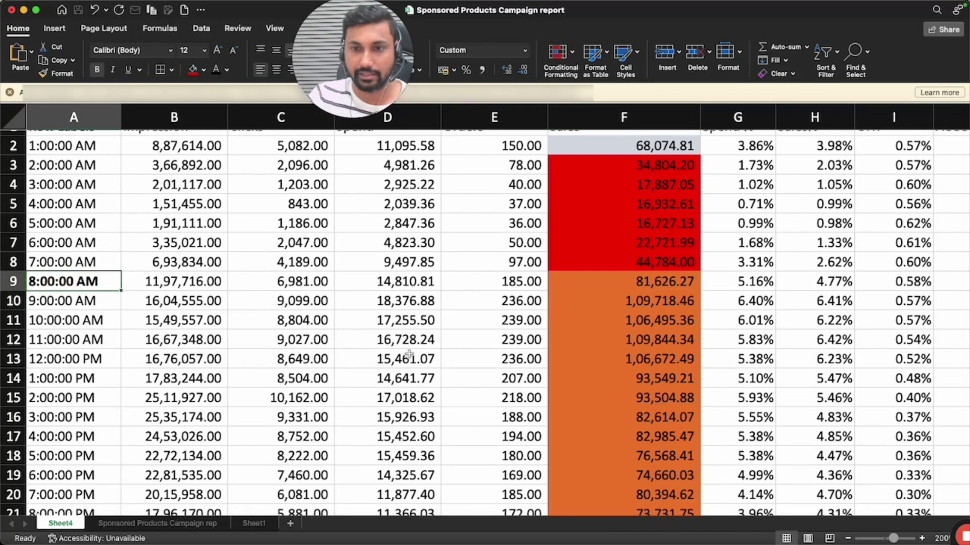
scroll(243, 431, "down", 3)
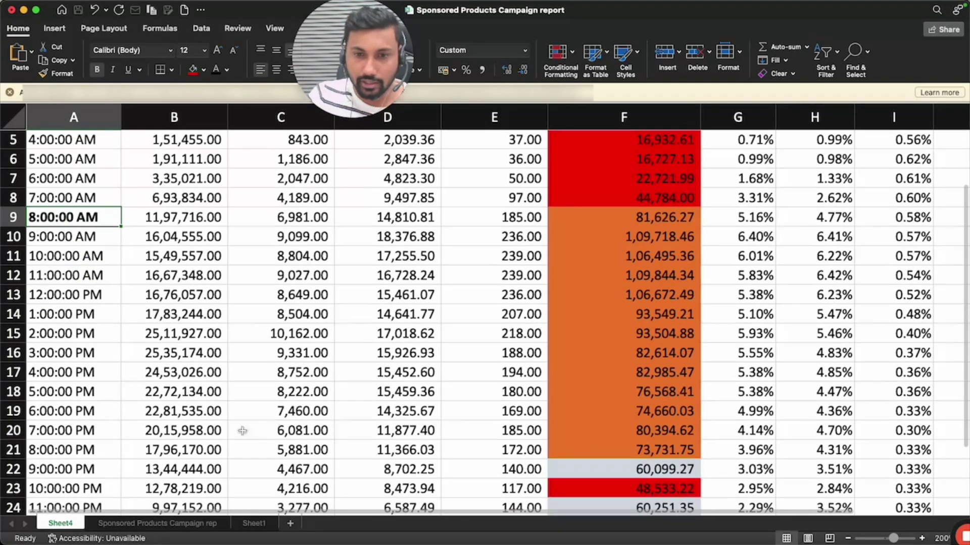
left_click(80, 452)
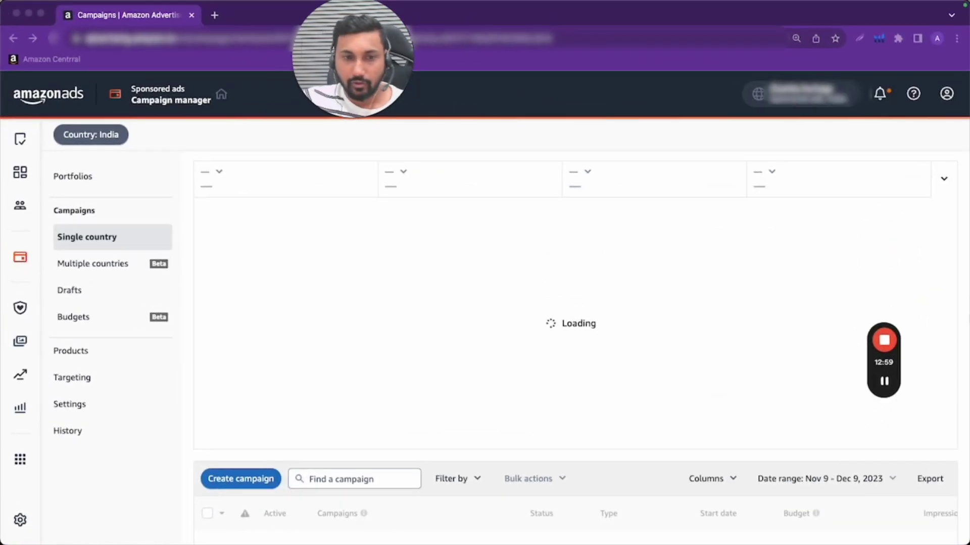
In the Amazon Ads campaign manager, open the campaign settings of Auto-Catchall-VJ-VK-04-10-2023
scroll(576, 324, "down", 6)
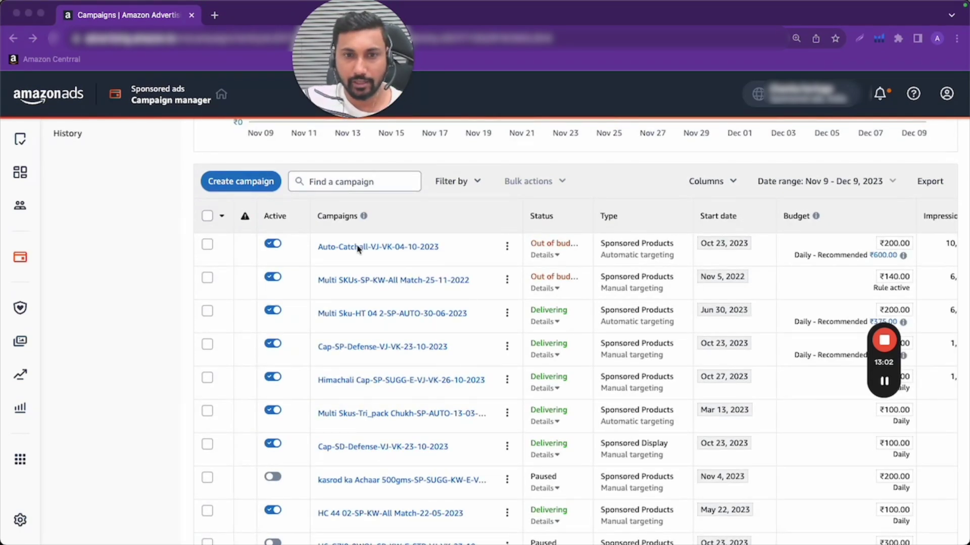
left_click(359, 249)
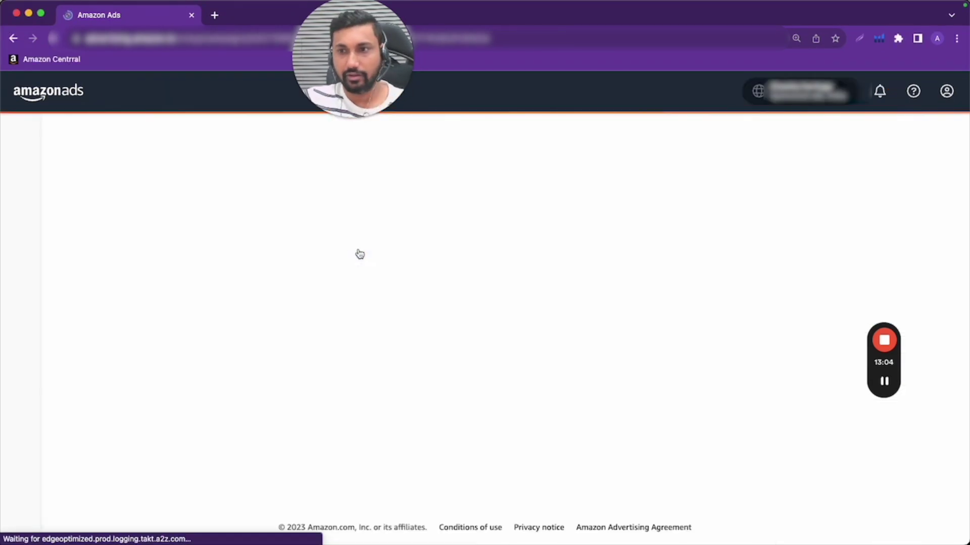
left_click(143, 328)
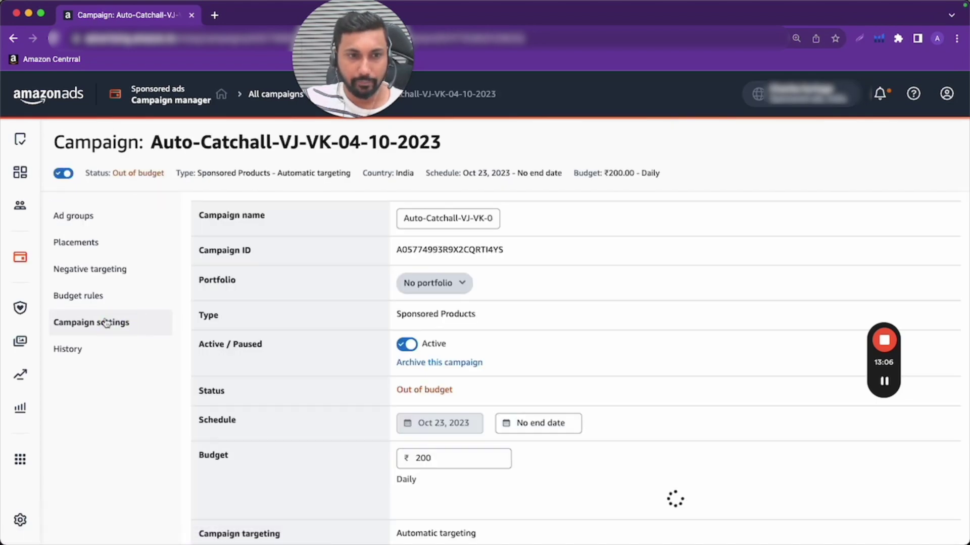
Start adding a schedule rule under the campaign's fixed-bids bidding strategy
scroll(310, 325, "down", 5)
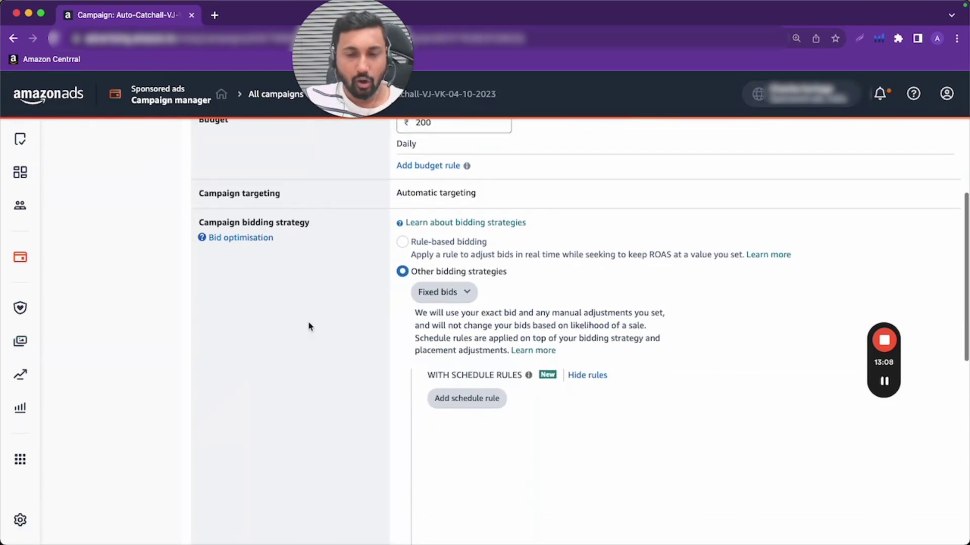
scroll(472, 318, "down", 3)
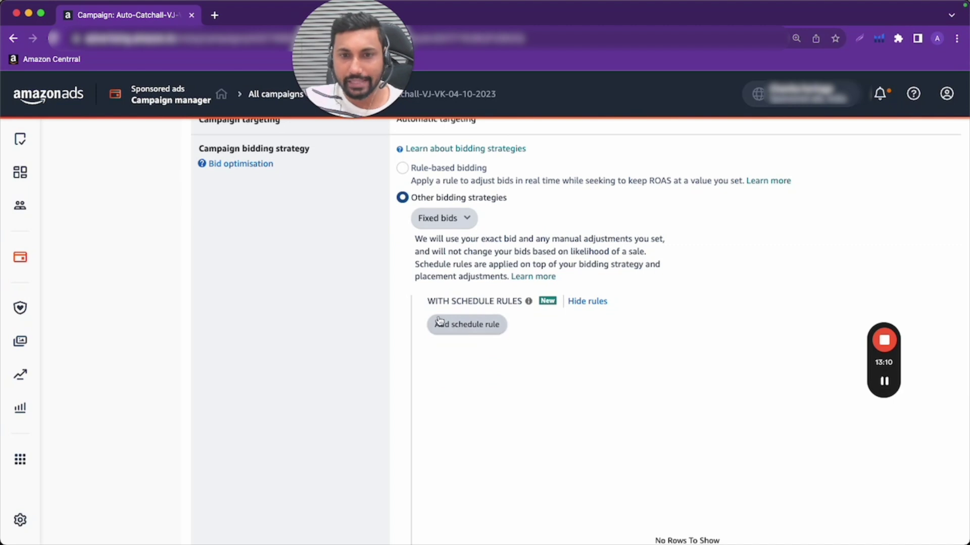
left_click_drag(432, 301, 498, 301)
left_click_drag(425, 335, 520, 332)
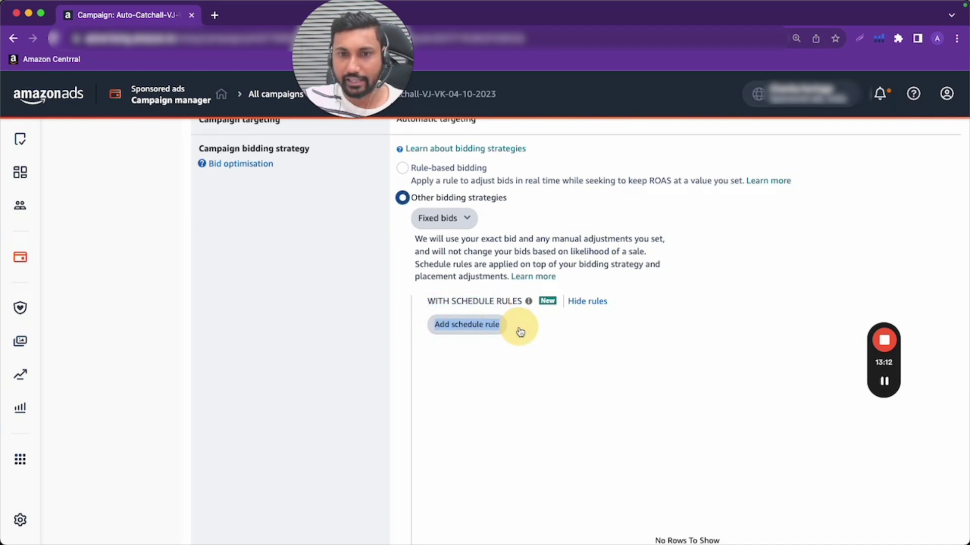
left_click(485, 325)
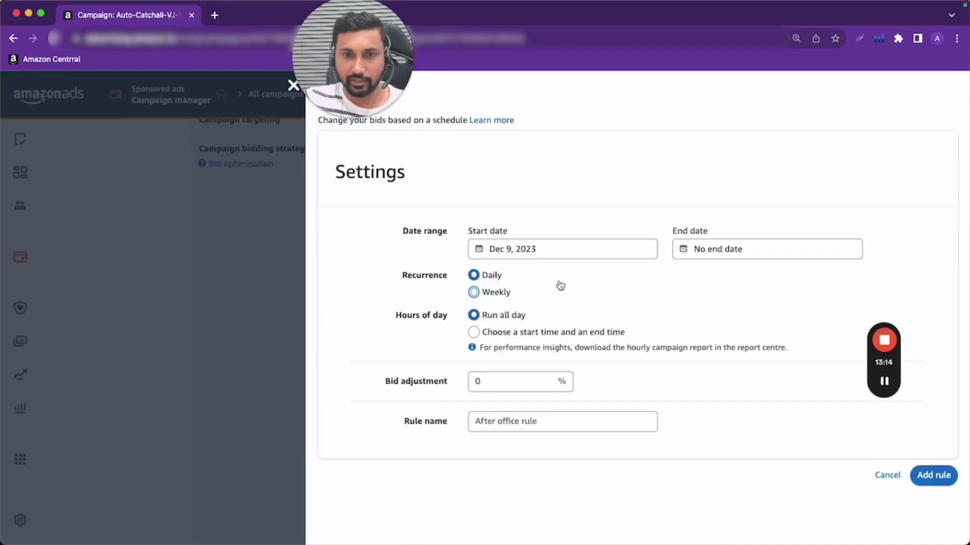
Set the rule's hours of day to use a start and end time, and enter 01 % as the bid adjustment
left_click(475, 332)
left_click(519, 359)
left_click_drag(966, 288, 967, 318)
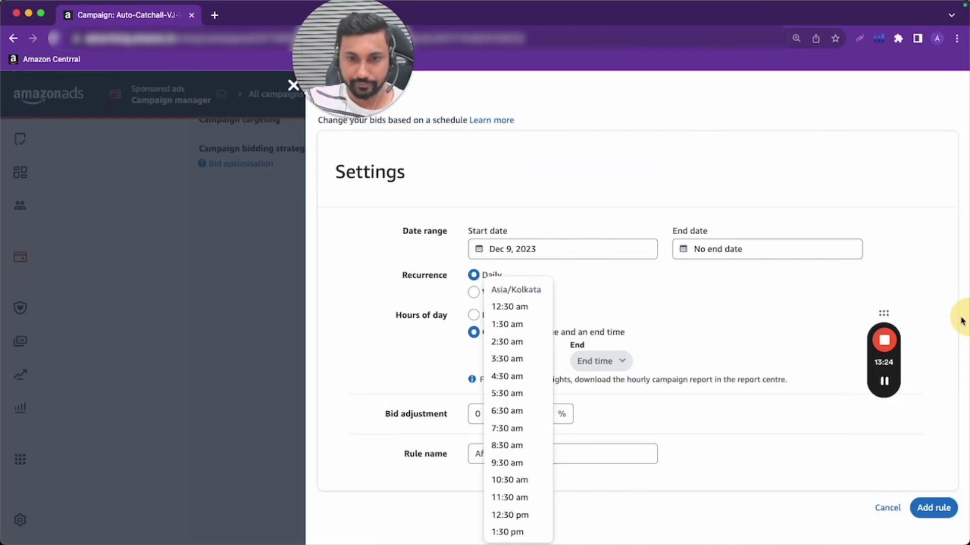
left_click(758, 284)
left_click(499, 416)
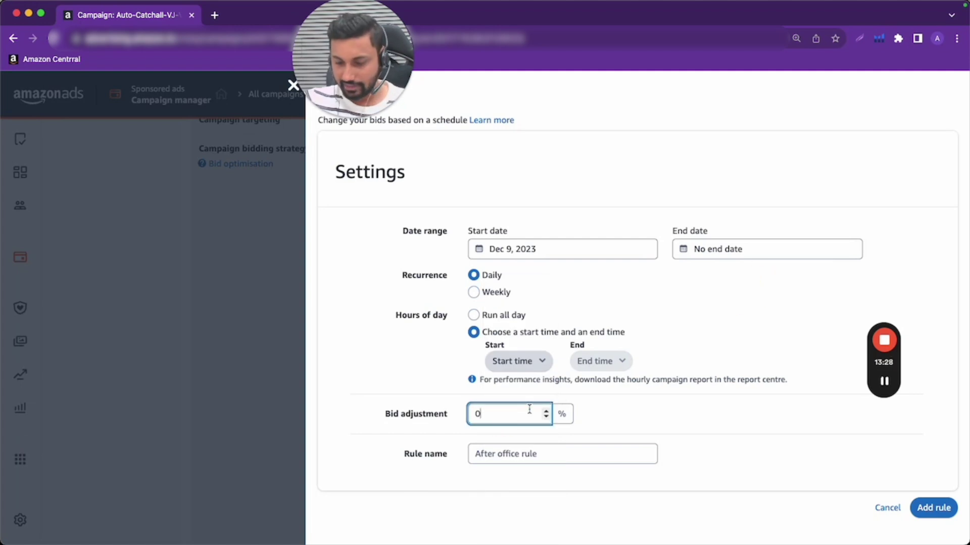
left_click(640, 419)
Switch to the Excel report to check the 8:00:00 AM and 8:00:00 PM limits of the strong hours, and return to the schedule rule
mouse_move(638, 536)
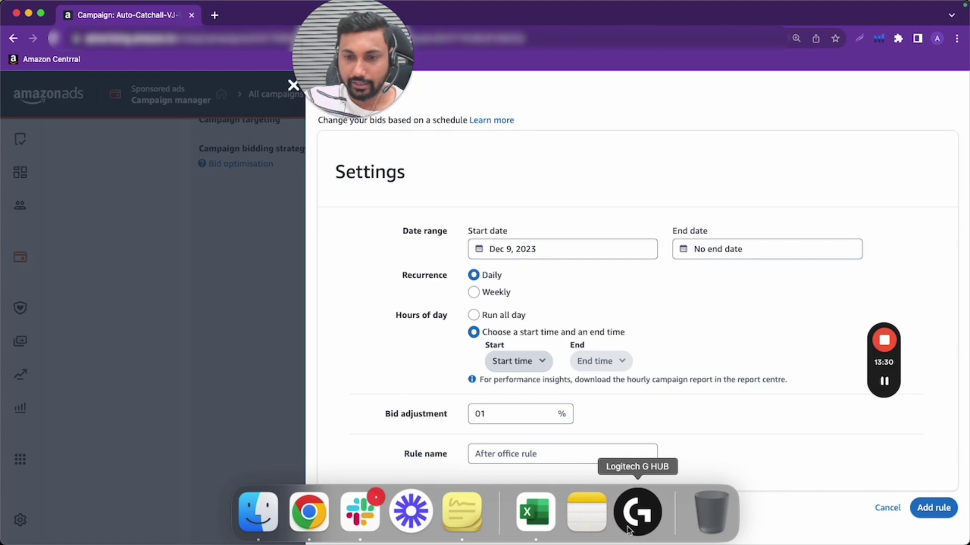
left_click(535, 512)
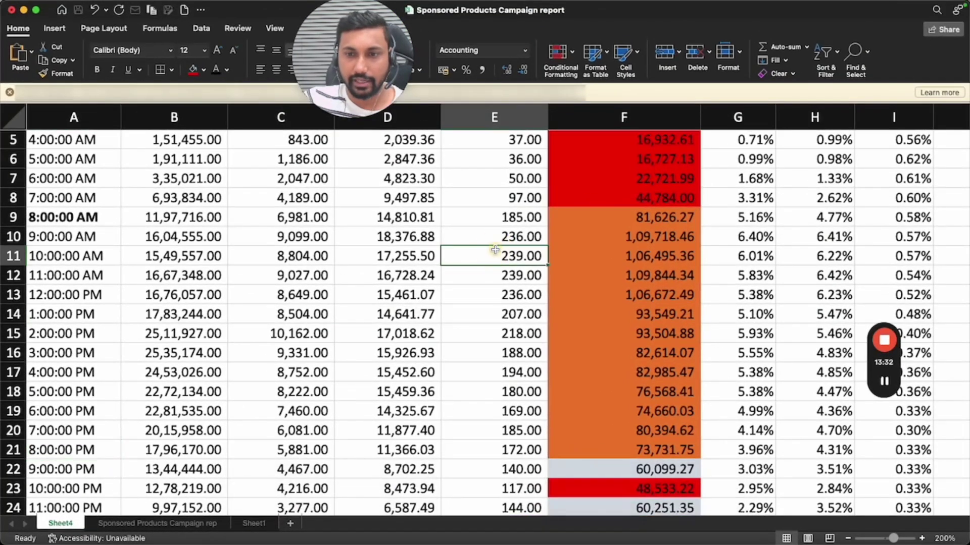
left_click(109, 222)
left_click(91, 457)
key("super+Tab")
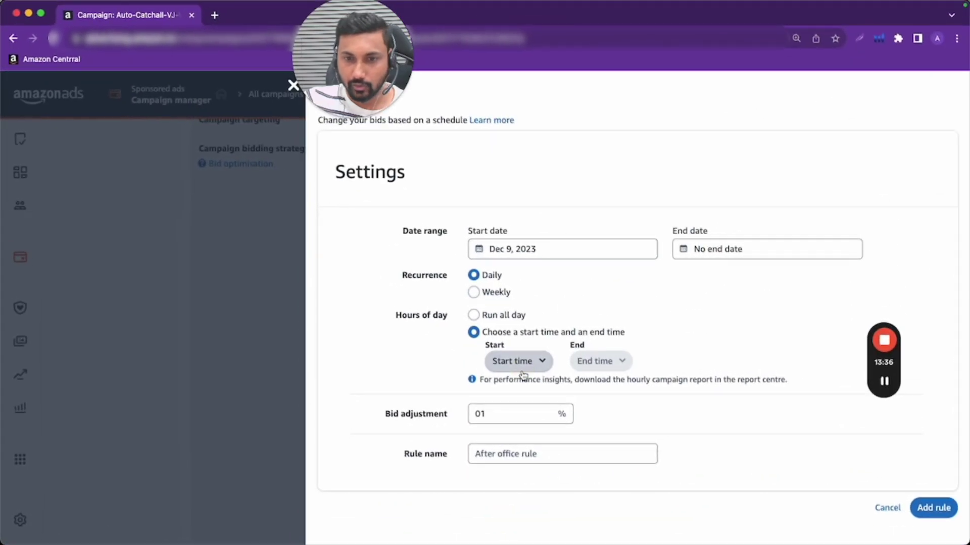
Try 8:30 am and 8:30 pm as the schedule rule's start time
left_click(524, 375)
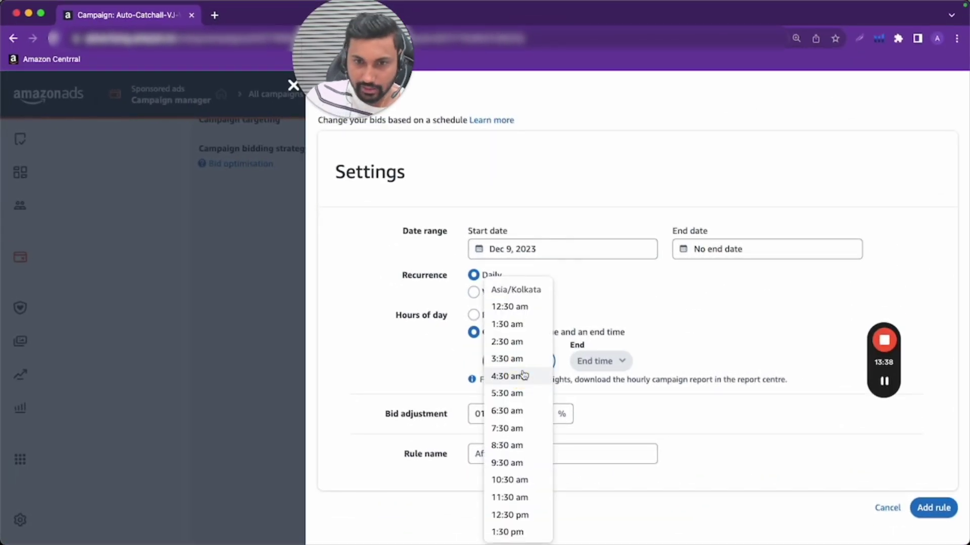
scroll(535, 455, "down", 1)
left_click(523, 434)
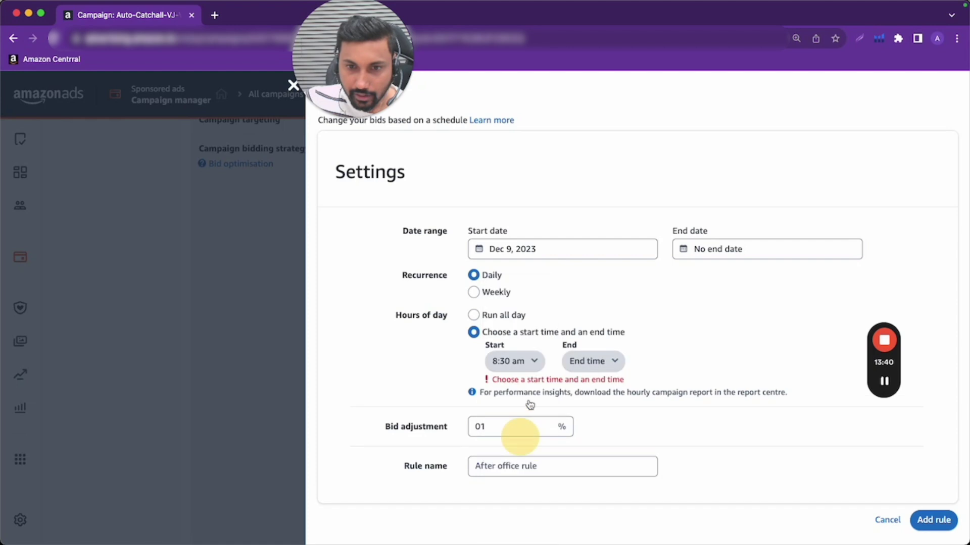
left_click(514, 361)
scroll(525, 485, "down", 3)
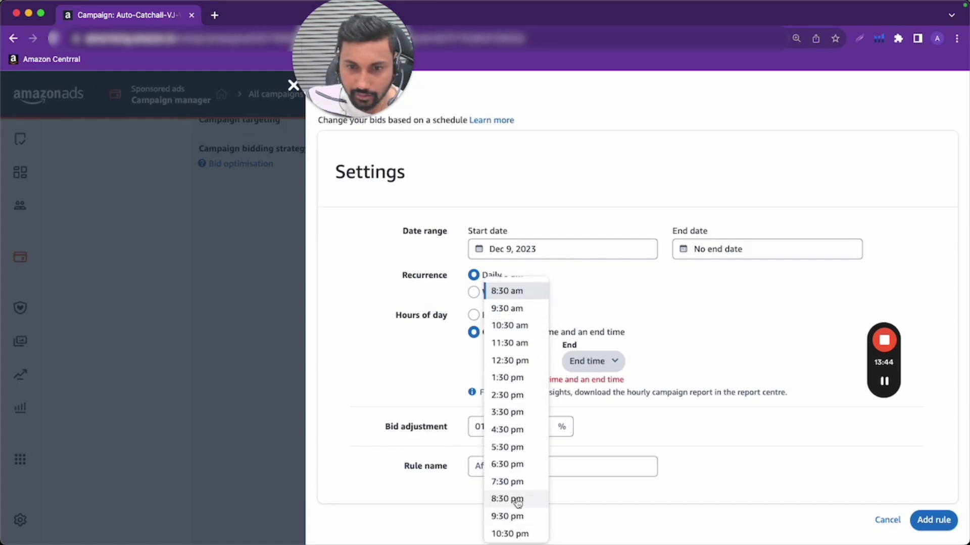
left_click(519, 498)
Set the schedule rule's start time to 7:30 pm
left_click(534, 361)
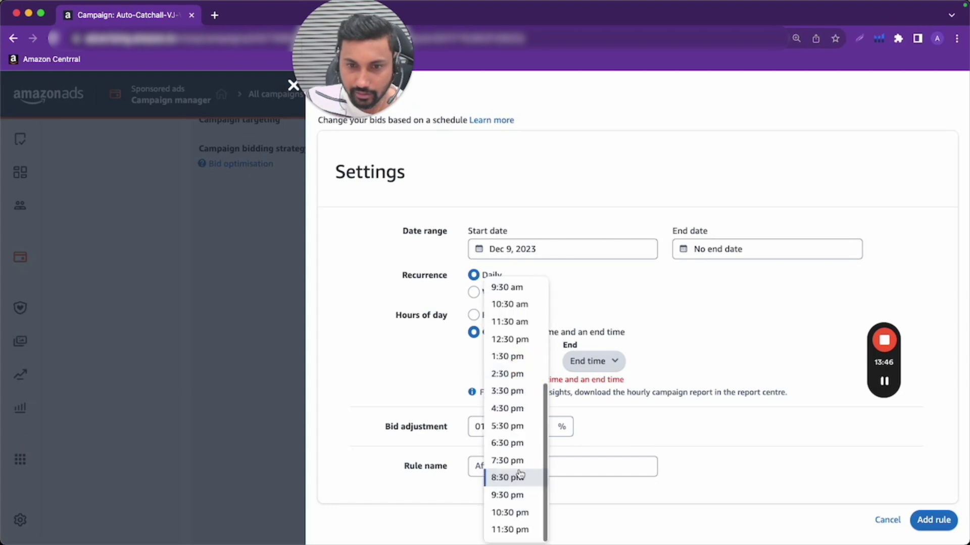
left_click(515, 461)
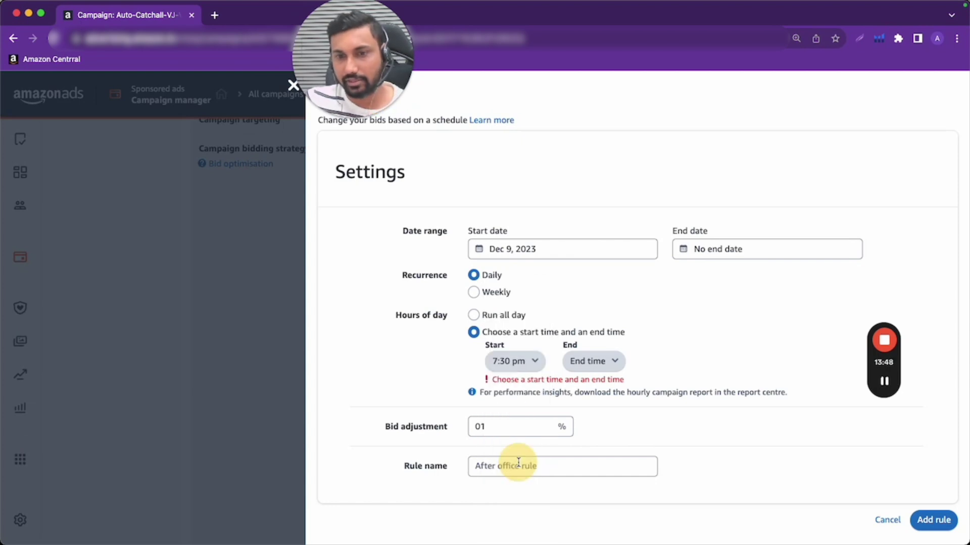
Set the schedule rule to start at 8:30 am and end at 8:30 pm
left_click(515, 365)
left_click(518, 495)
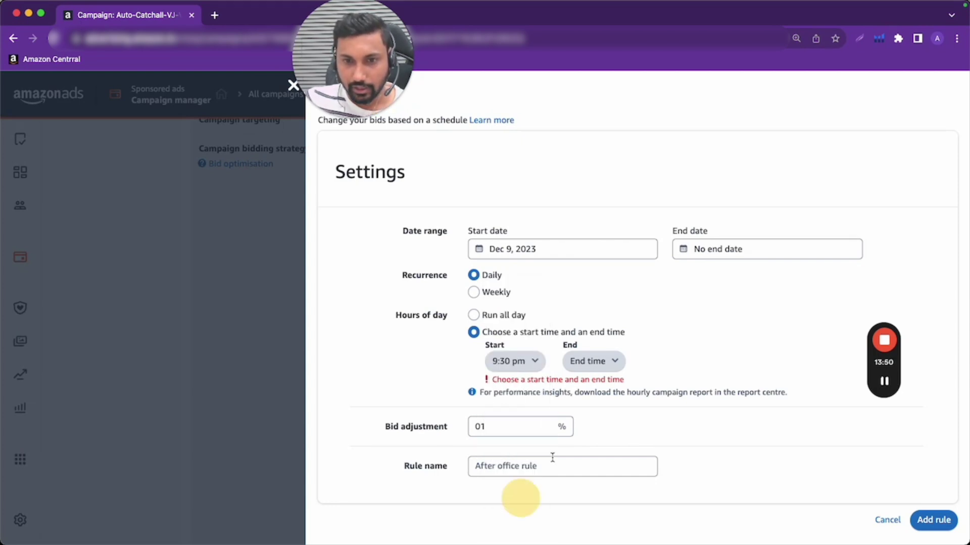
left_click(525, 361)
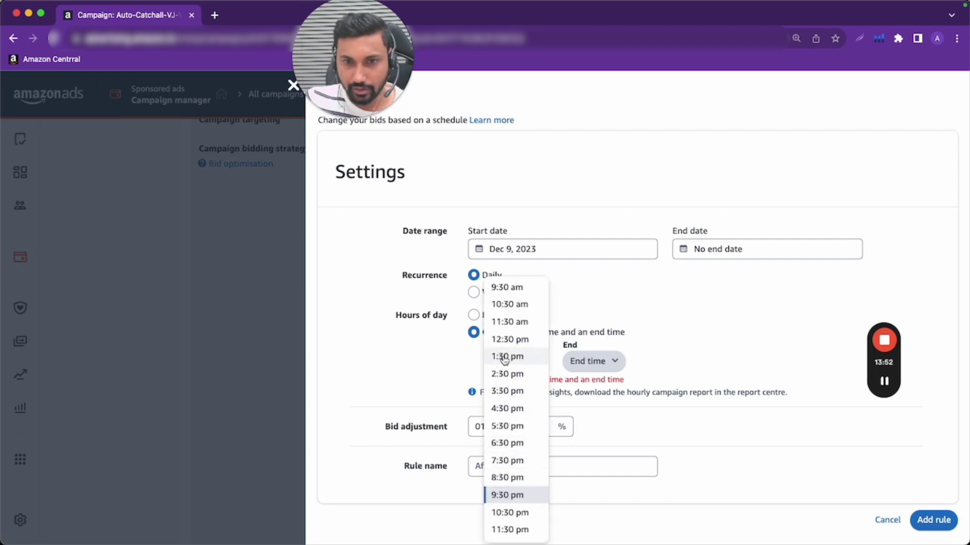
scroll(505, 356, "up", 5)
left_click(505, 446)
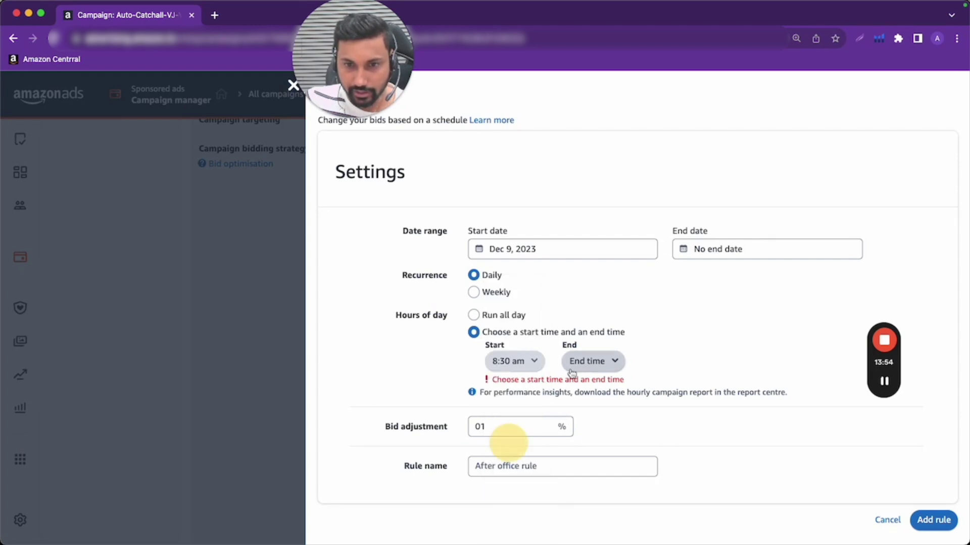
left_click(581, 359)
left_click(592, 499)
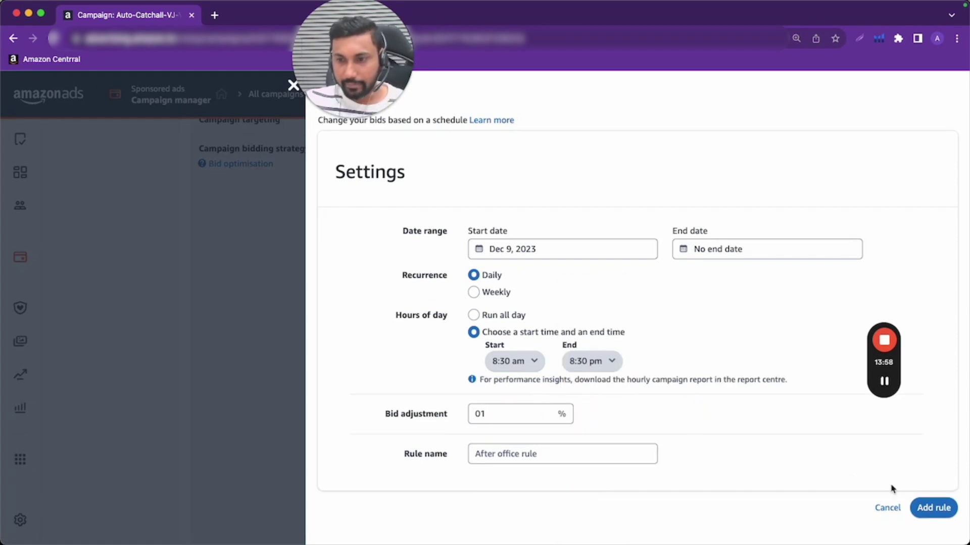
Name the schedule rule Peak Hours and add it to the campaign
left_click(530, 451)
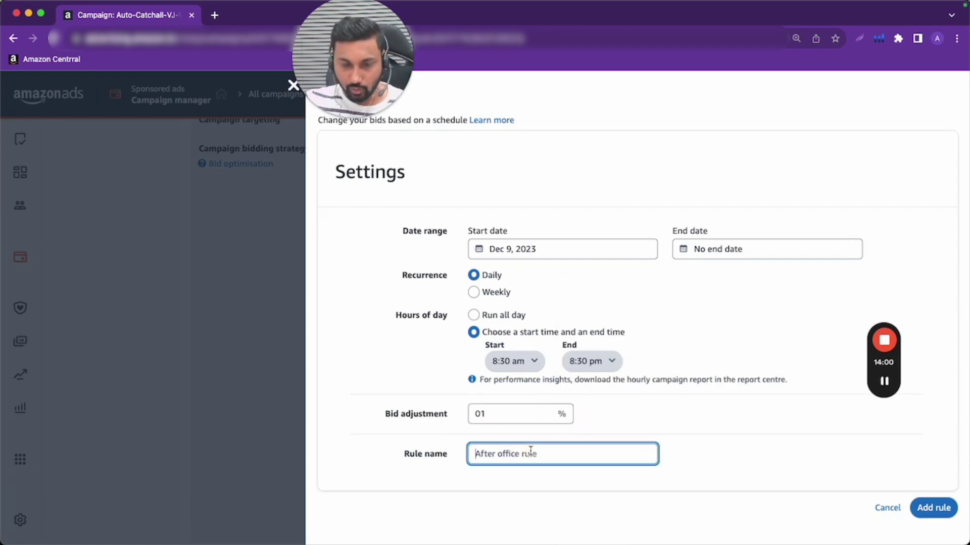
type("Peak Hours")
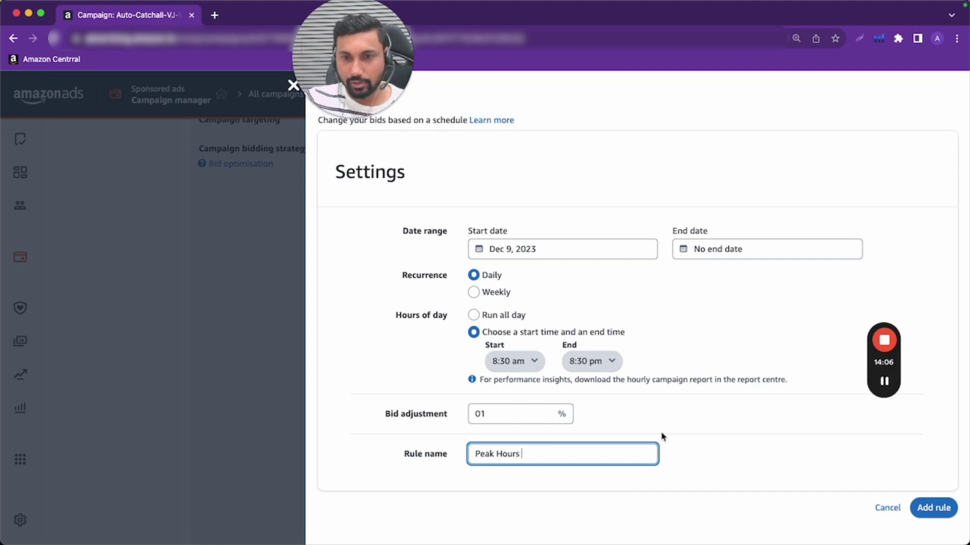
left_click(727, 425)
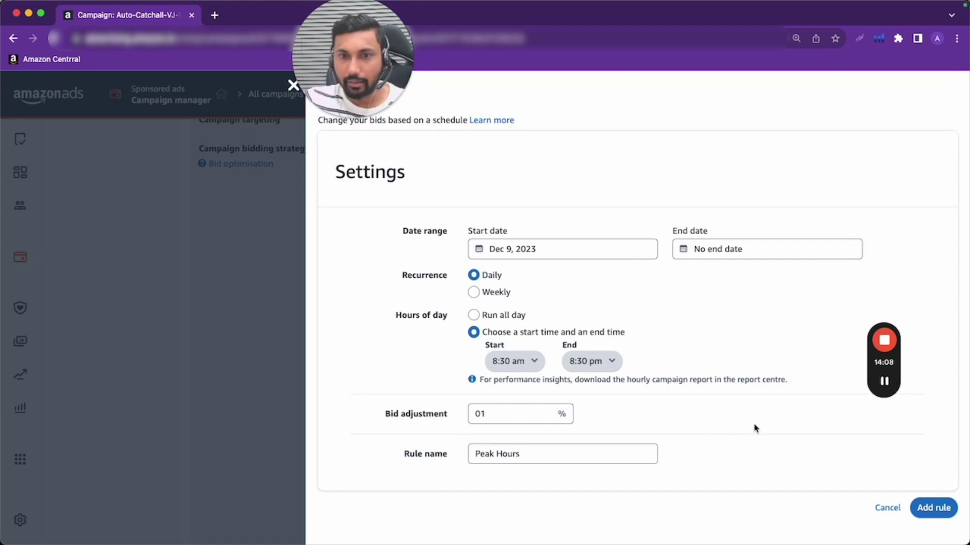
left_click(936, 509)
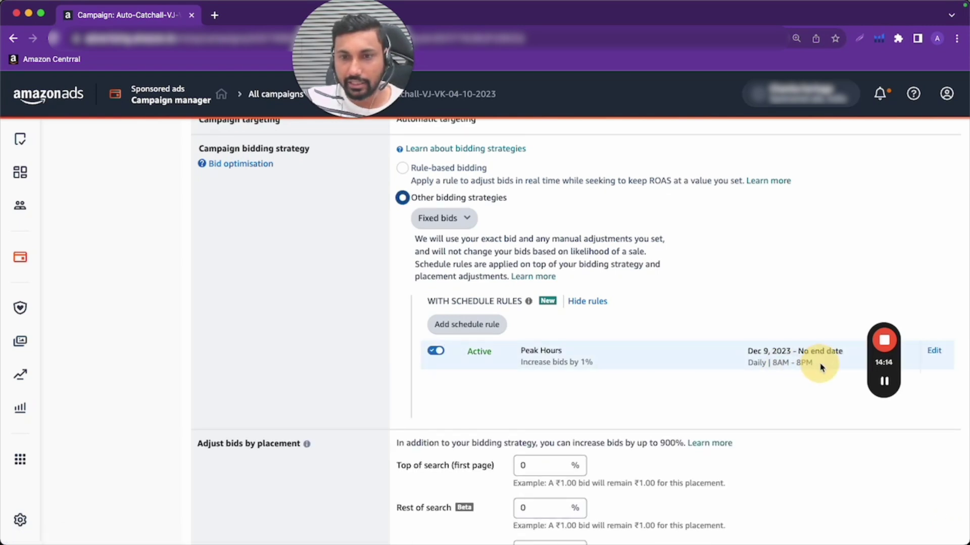
Open another new schedule rule, check the red low-sales hours from 2:00:00 AM to 7:00:00 AM in the Excel report, and return to the rule
left_click(486, 329)
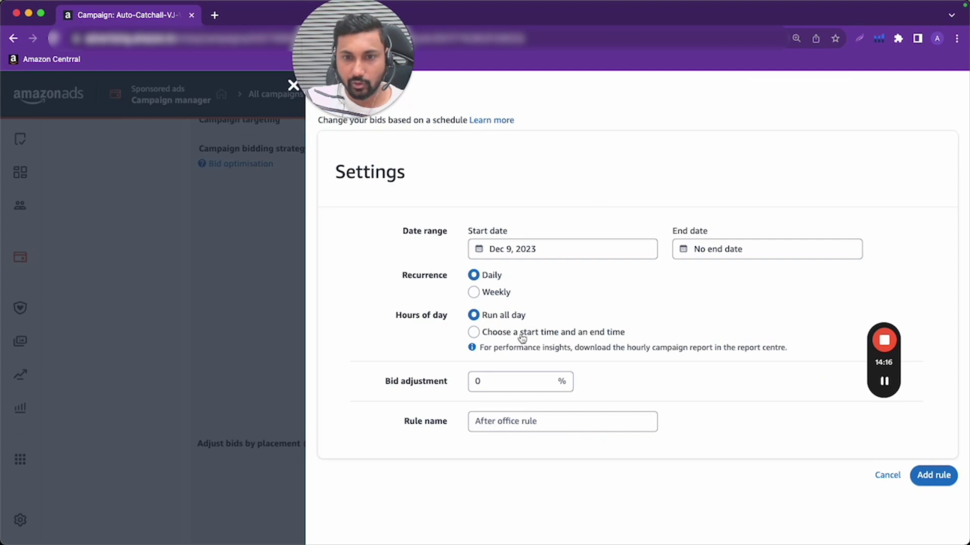
key("super+Tab")
scroll(597, 214, "up", 4)
left_click(606, 159)
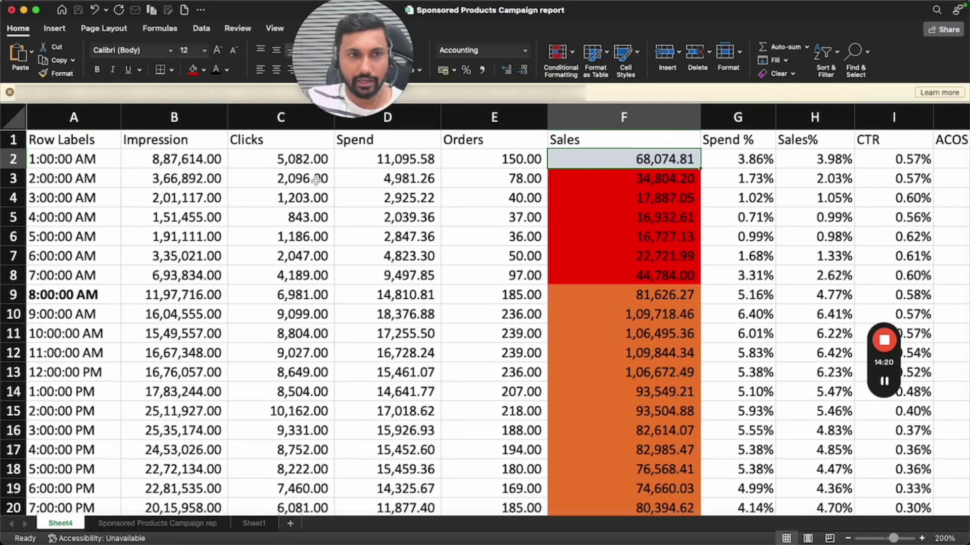
scroll(628, 303, "down", 5)
scroll(592, 422, "down", 3)
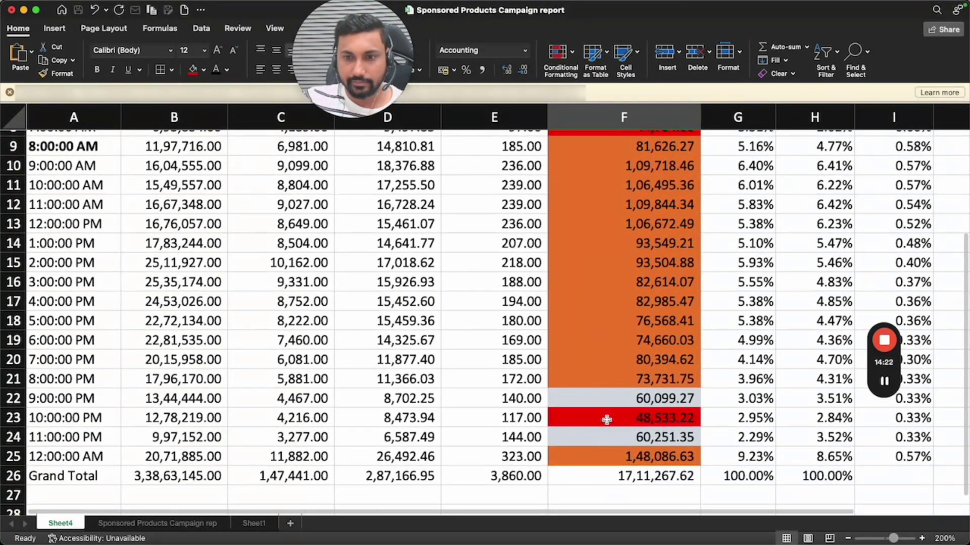
scroll(604, 352, "up", 3)
scroll(611, 279, "up", 3)
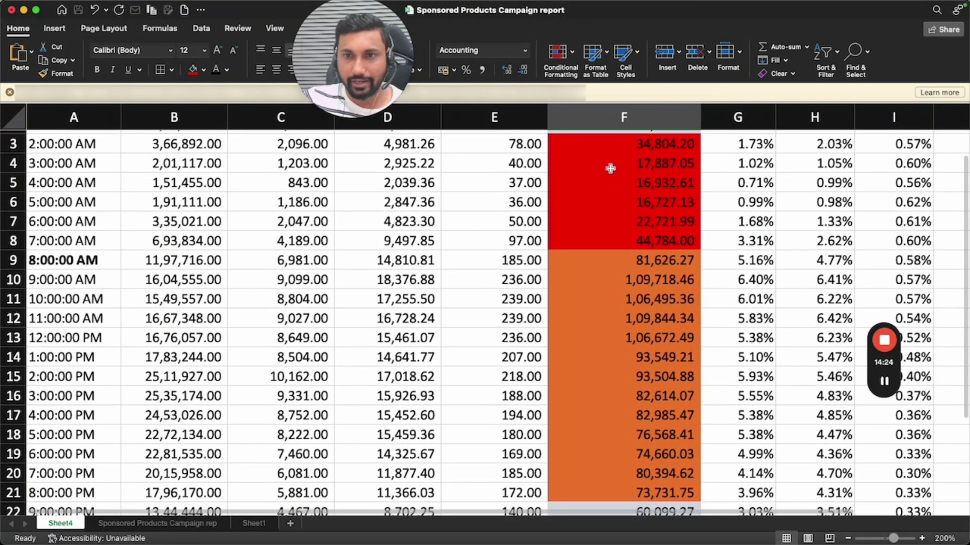
scroll(601, 177, "up", 2)
scroll(589, 186, "down", 1)
left_click_drag(96, 164, 89, 263)
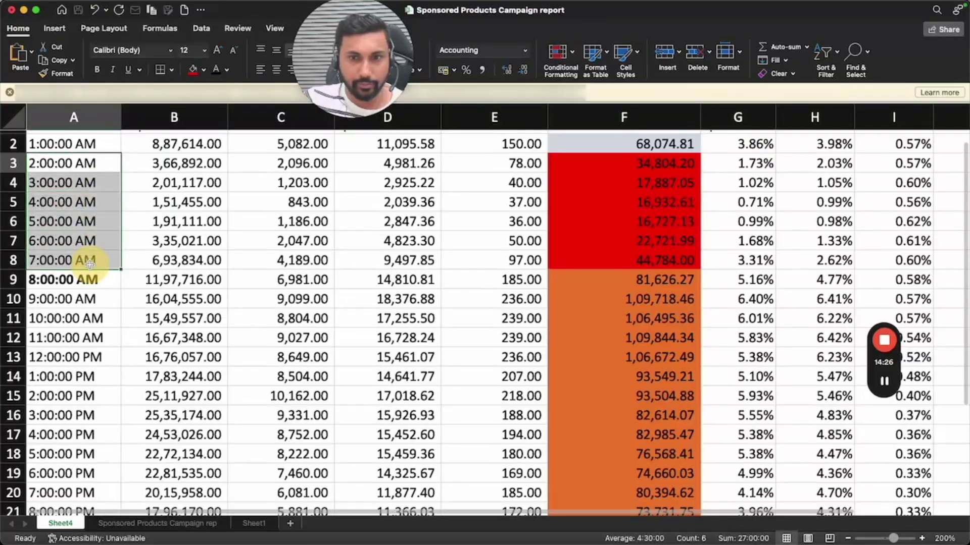
key("ctrl+Right")
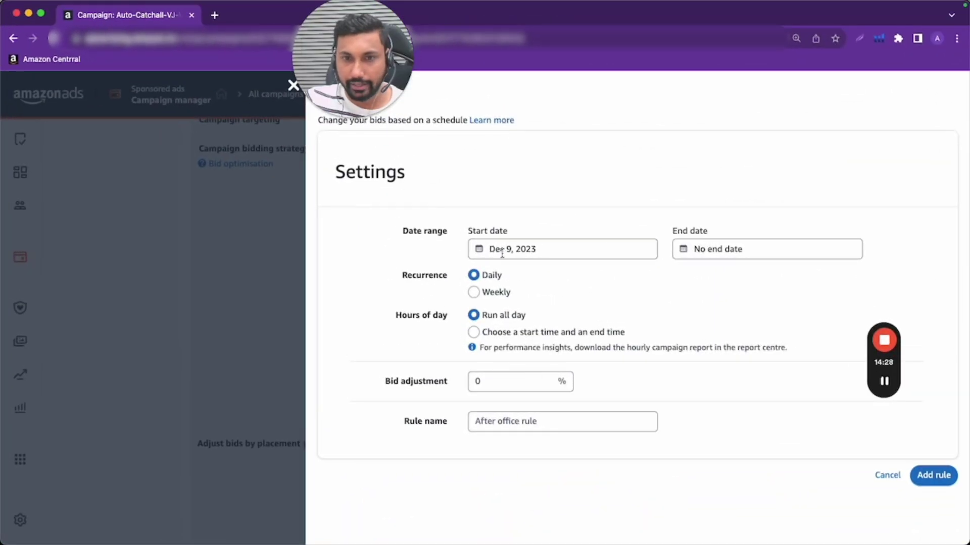
Try a start and end time of 2:30 pm to 7:30 pm for the new schedule rule
left_click(504, 337)
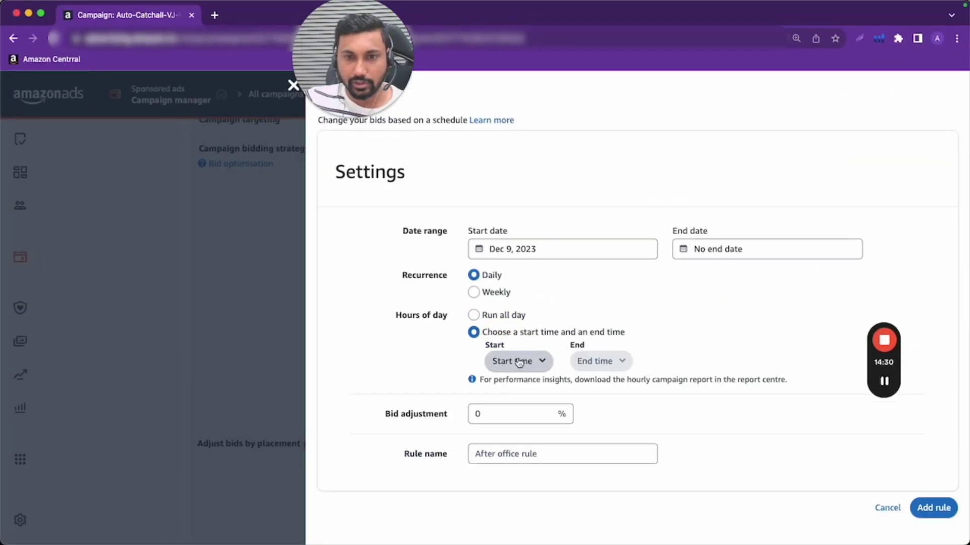
left_click(515, 362)
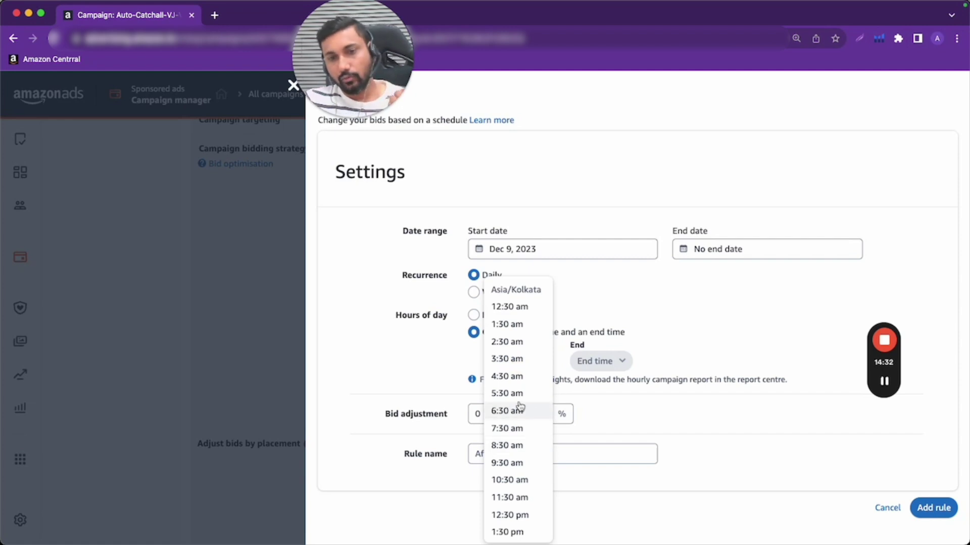
left_click(515, 343)
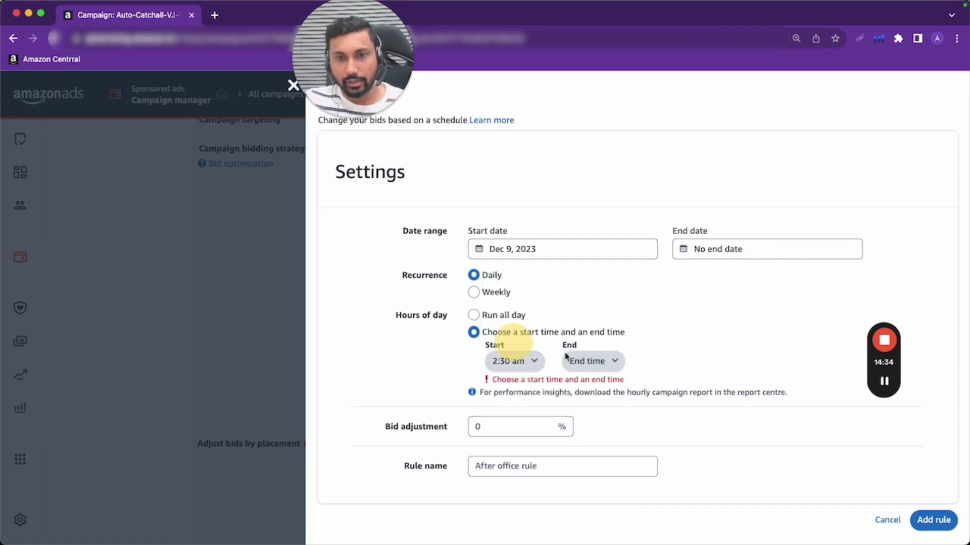
left_click(504, 362)
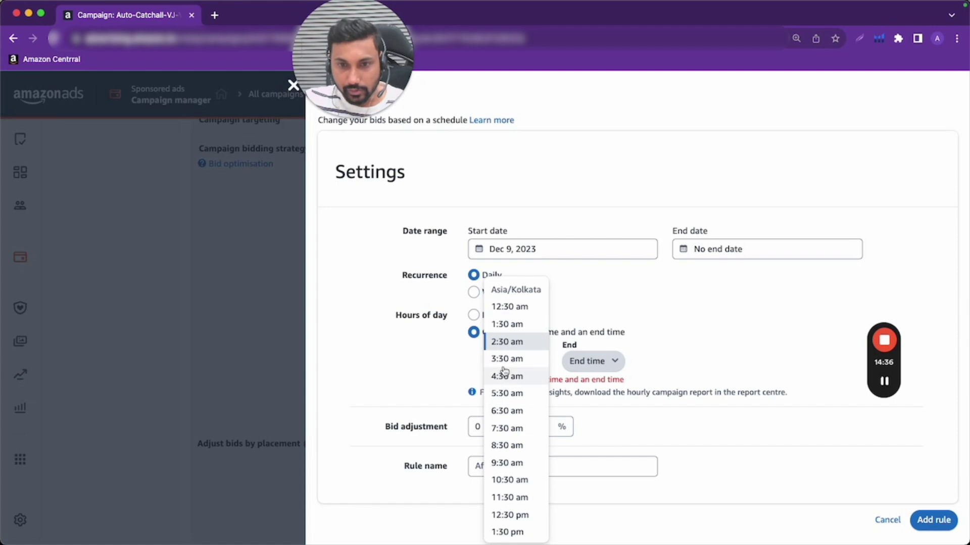
scroll(510, 395, "down", 1)
scroll(517, 346, "down", 5)
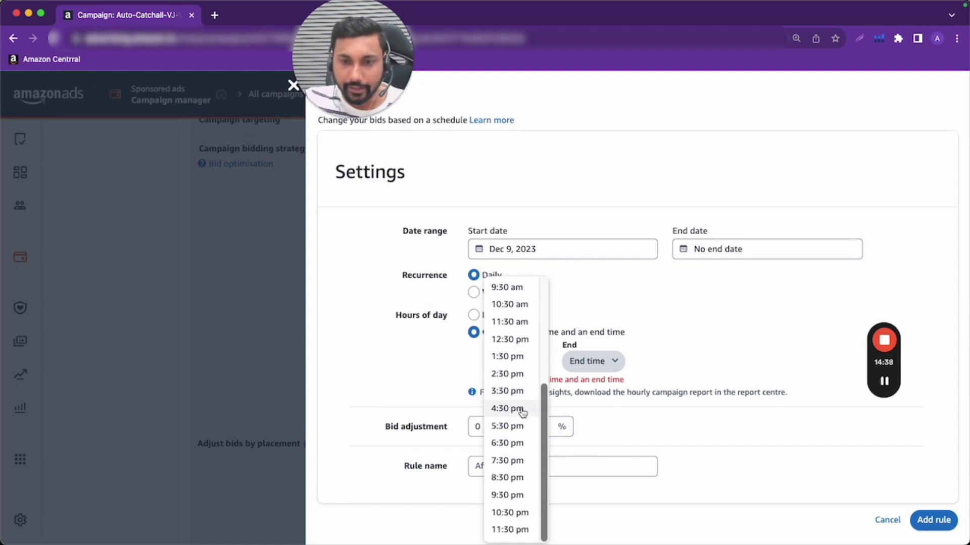
left_click(512, 379)
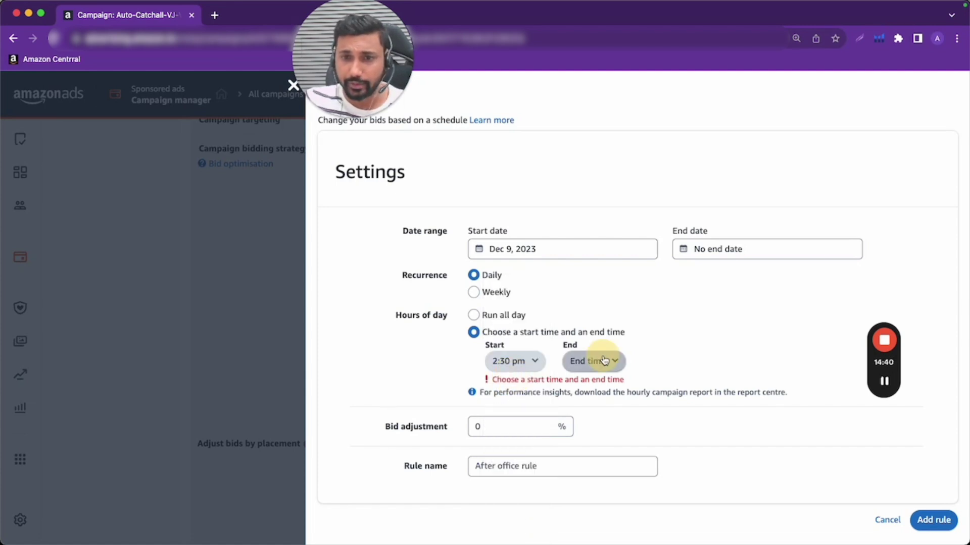
left_click(598, 362)
left_click(594, 443)
Try to add the rule under the name Low traffic with a 0 % bid adjustment, and close the rule form
left_click(510, 452)
type("Low traffic")
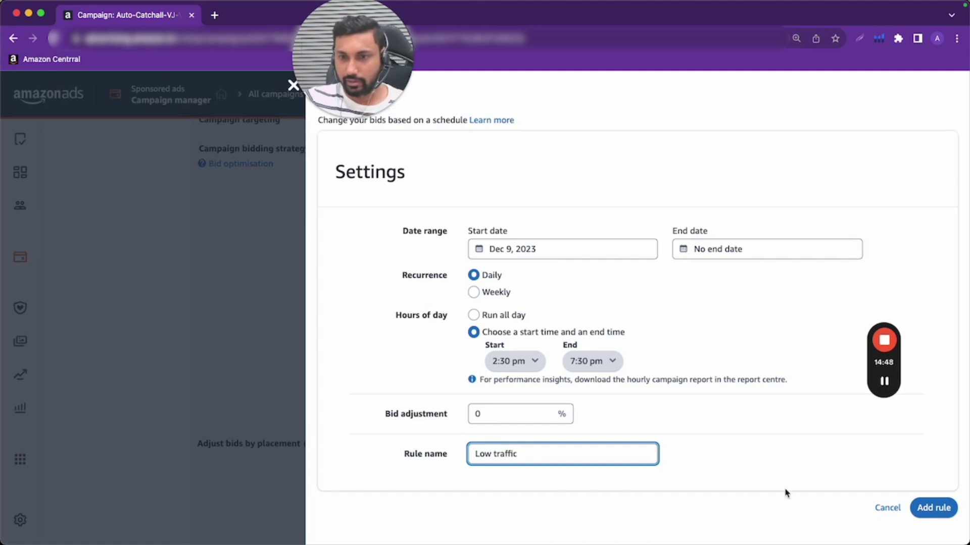
left_click(934, 507)
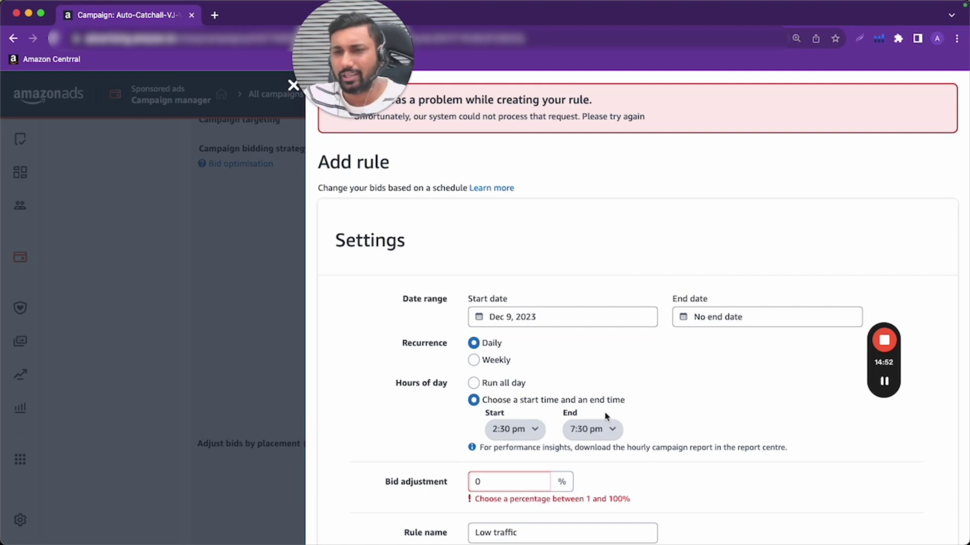
left_click(259, 300)
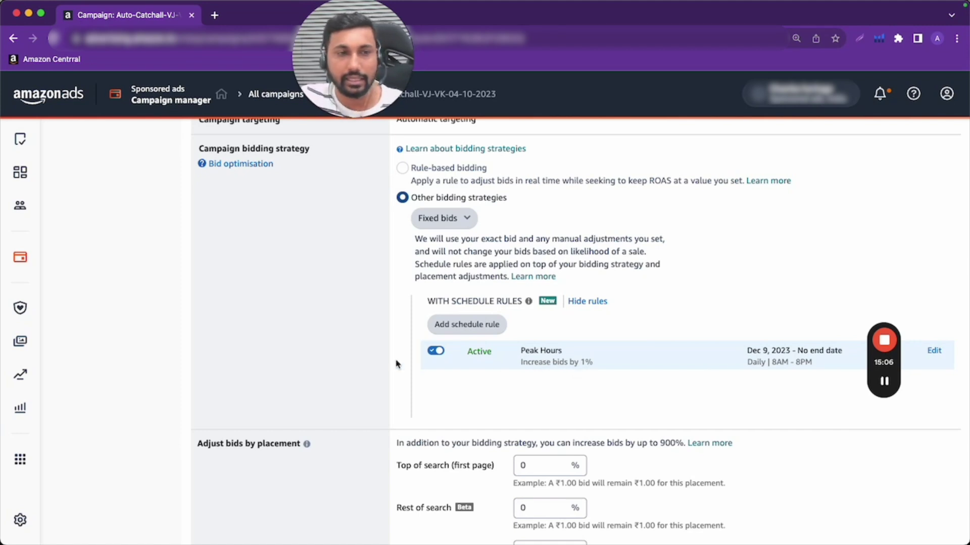
Go to the settings for all campaigns and highlight the Sponsored Products daily budget cap
left_click(20, 257)
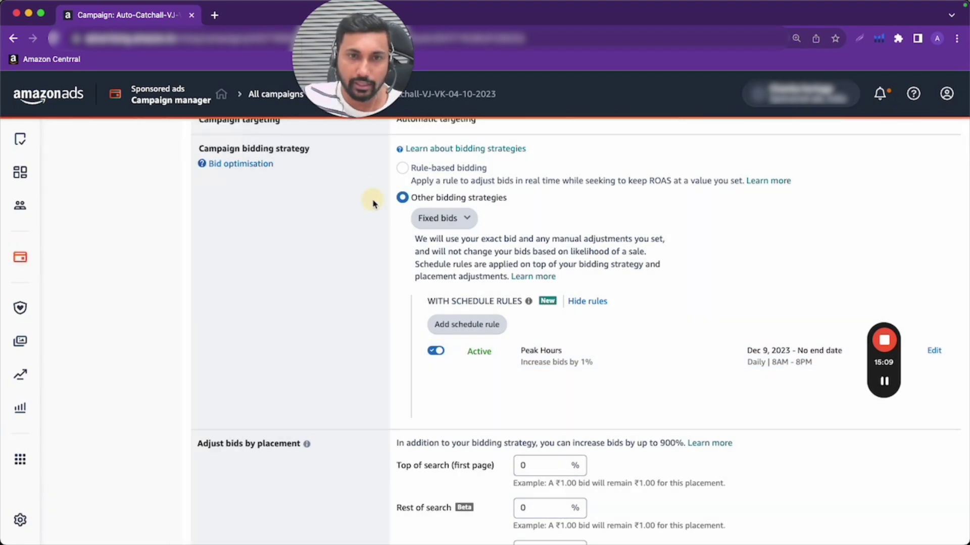
scroll(370, 197, "up", 3)
left_click(267, 96)
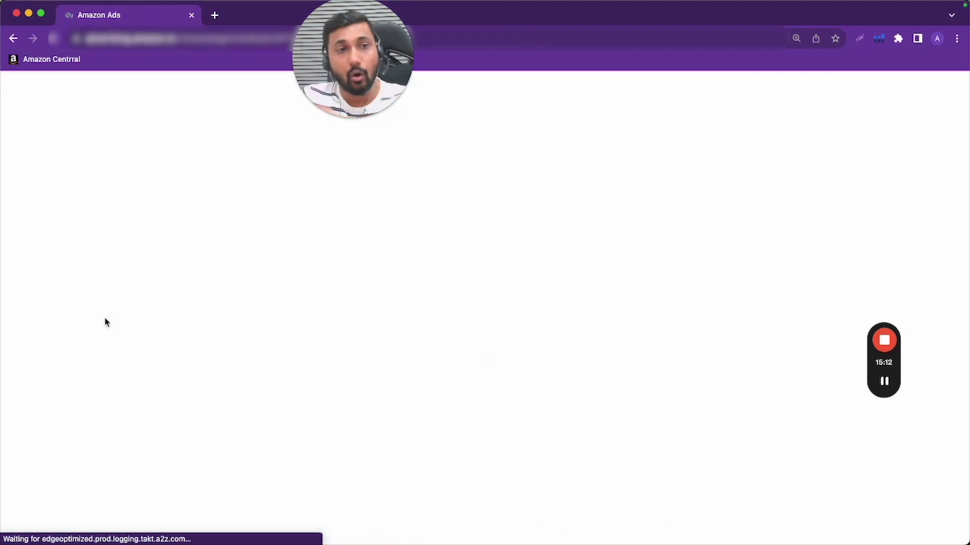
left_click(92, 404)
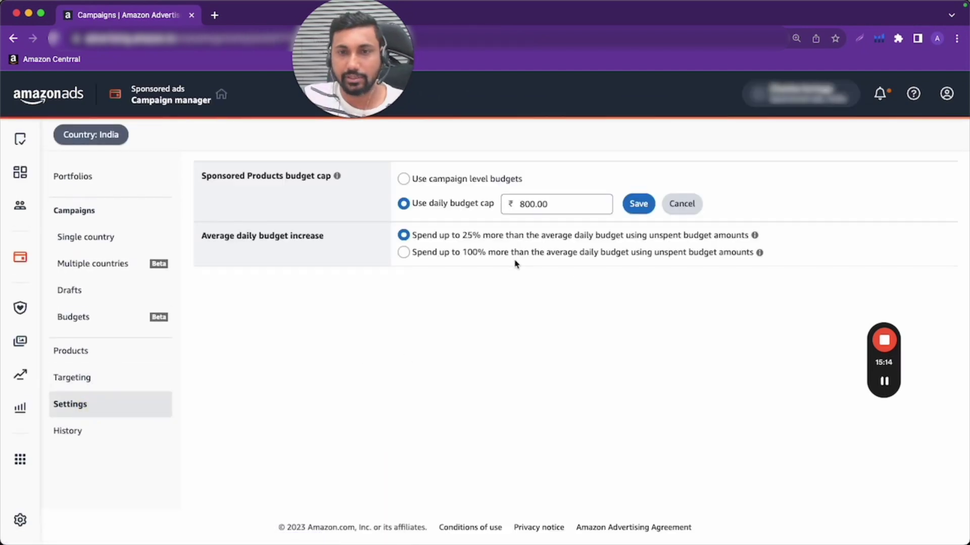
left_click_drag(553, 206, 482, 206)
mouse_move(968, 223)
left_mouse_down()
mouse_move(709, 225)
mouse_move(968, 228)
left_mouse_up()
Switch to the Excel report and examine the Sales values of the strong hours from 8:00:00 AM to 8:00:00 PM
mouse_move(639, 525)
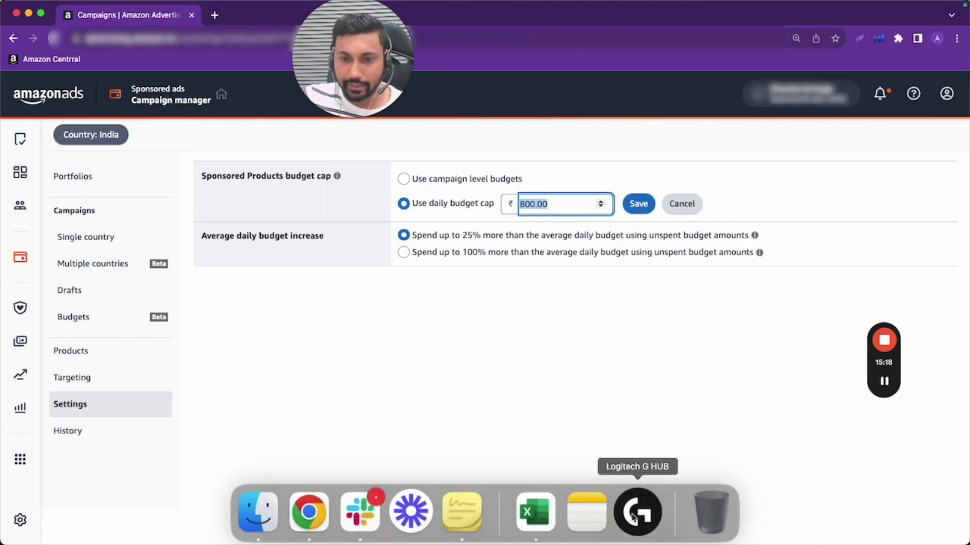
left_click(545, 529)
left_click_drag(613, 281, 650, 410)
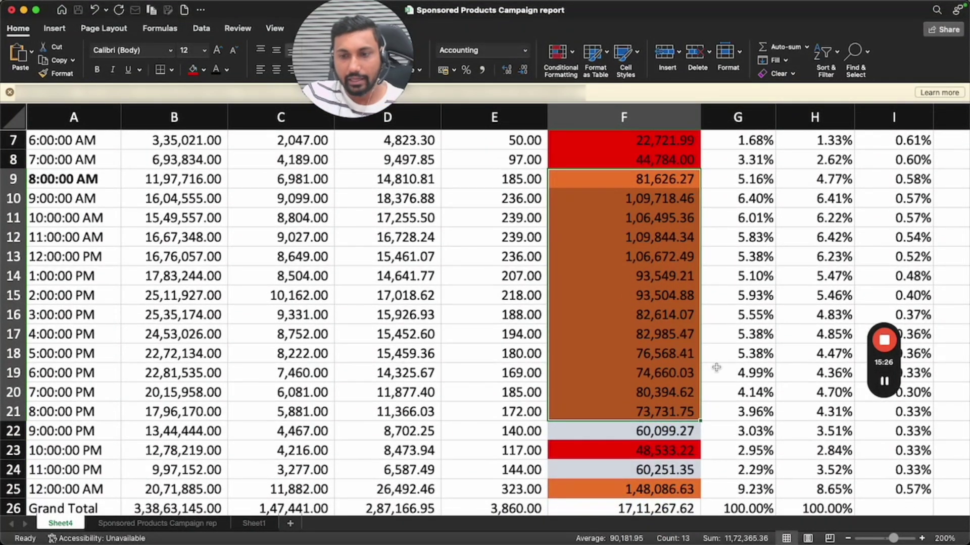
key("Right")
key("Left")
key("Right")
key("Left")
key("shift+Down")
key("shift+Down")
key("shift+Down")
key("shift+Down")
key("Right")
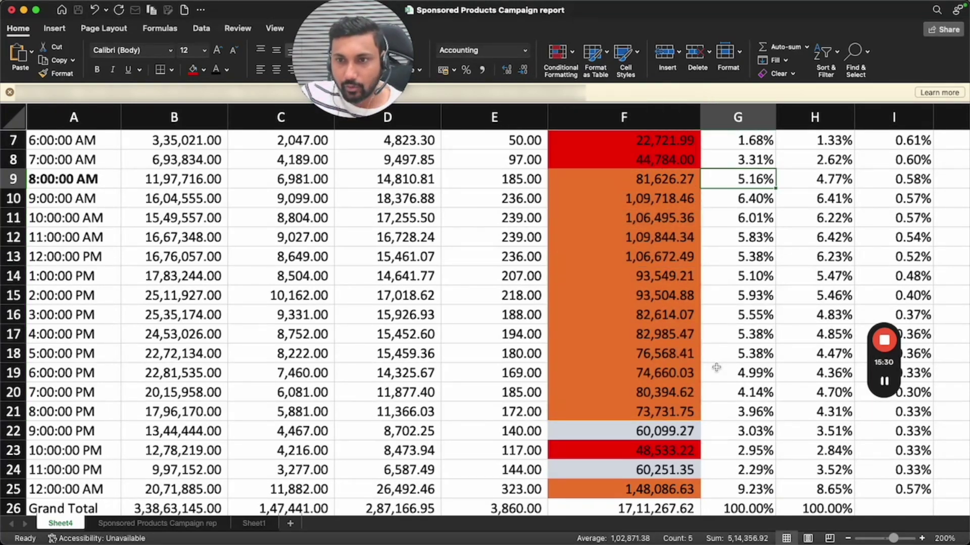
Select the Sales% values from 8:00:00 AM to 8:00:00 PM, cells H9:H21, to check their combined share
key("Right")
key("Right")
key("Right")
key("Up")
key("Up")
key("Left")
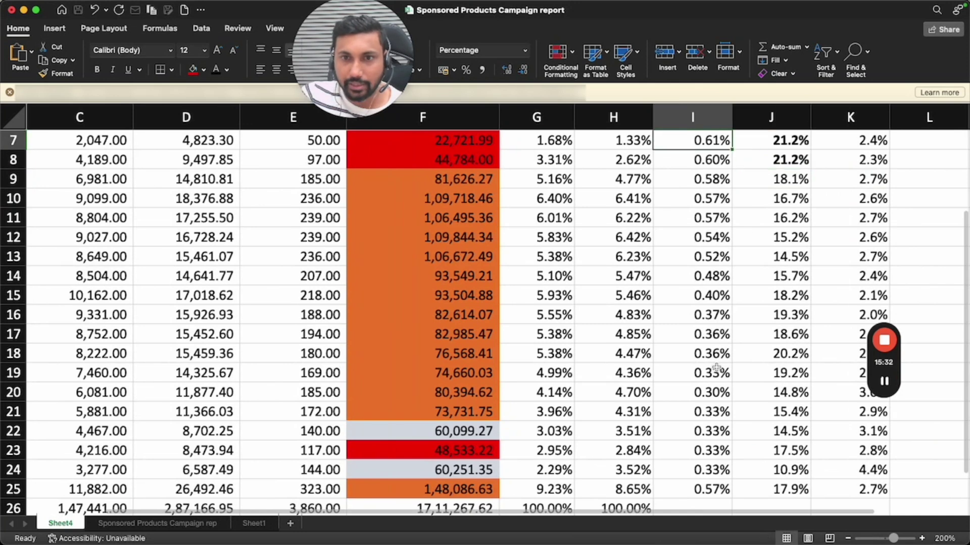
key("Up")
key("Up")
key("Up")
key("Up")
key("Up")
key("Up")
key("Down")
key("Down")
key("Down")
key("Down")
key("Down")
key("Down")
key("Down")
key("Left")
key("Down")
key("shift+Down")
key("shift+Down")
key("shift+Down")
key("shift+Down")
key("shift+Down")
key("shift+Down")
key("shift+Down")
key("shift+Down")
key("shift+Down")
key("shift+Down")
key("shift+Down")
key("shift+Down")
key("shift+Down")
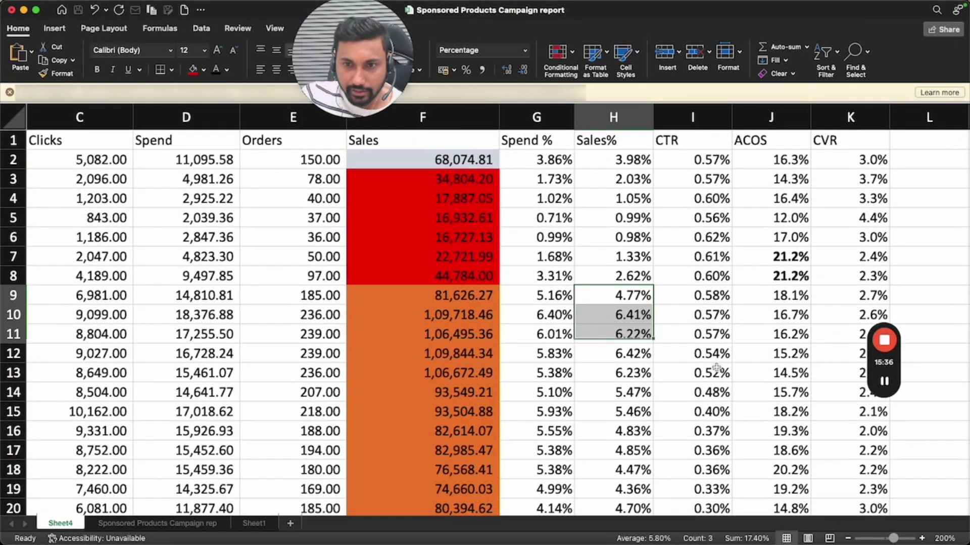
key("shift+Up")
key("shift+Up")
key("shift+Down")
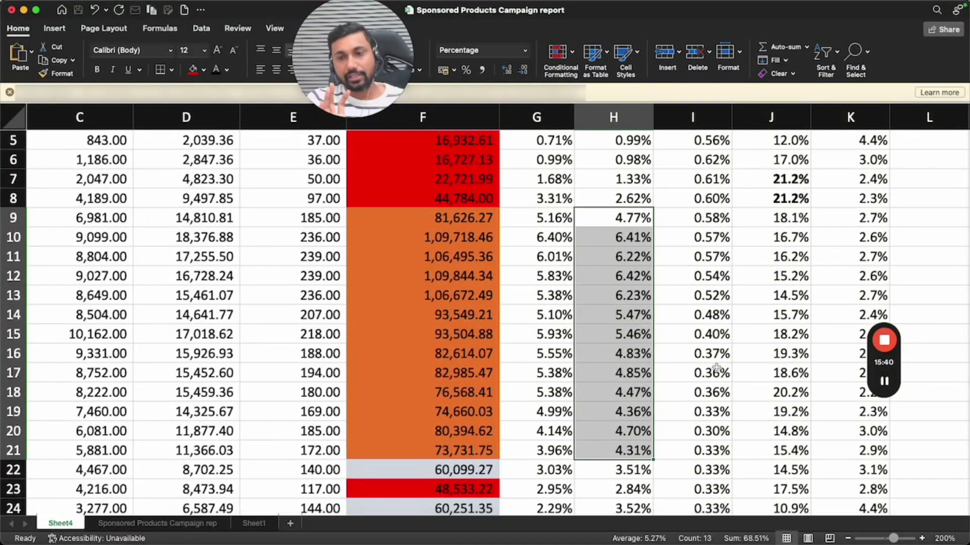
Add a blank worksheet to the campaign report workbook and select cell J8
scroll(335, 518, "right", 2)
left_click(877, 251)
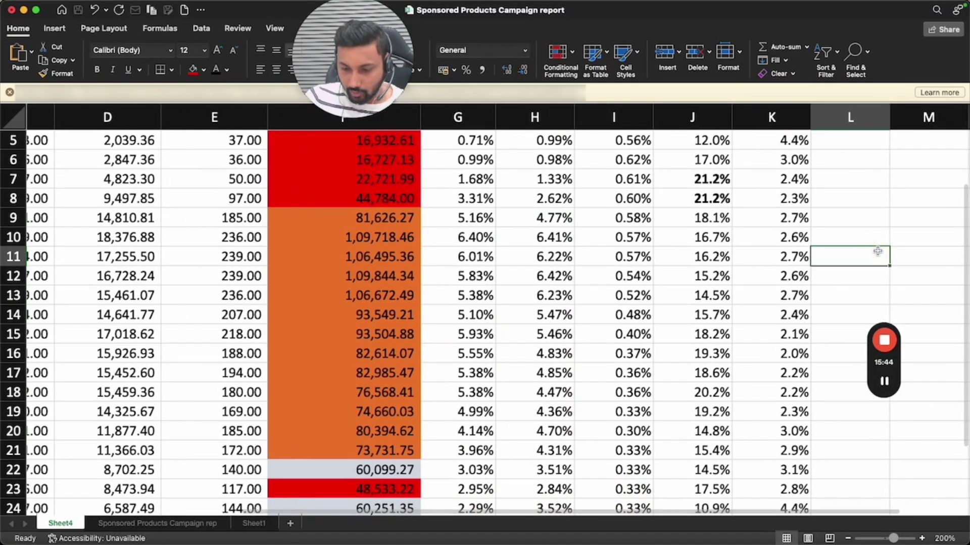
key("Right")
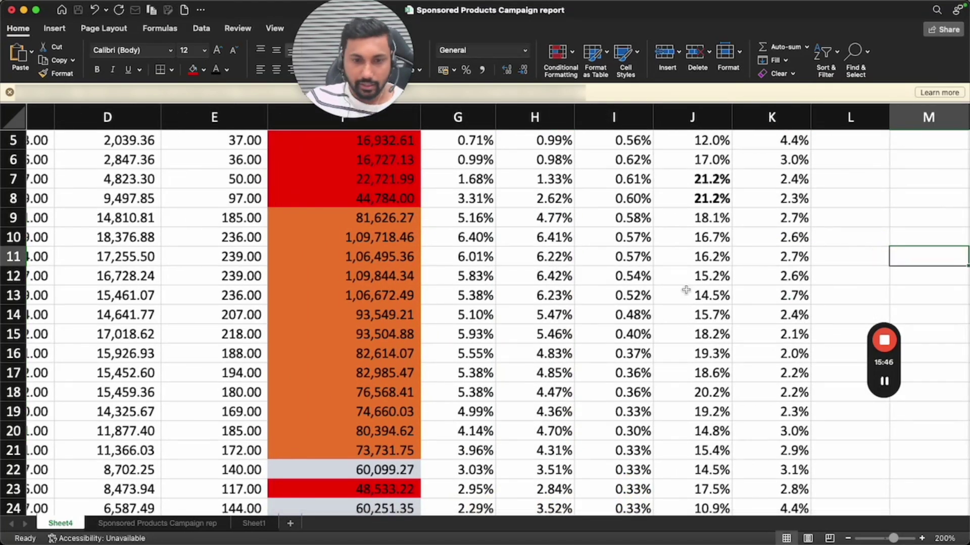
left_click(290, 523)
left_click(353, 324)
left_click(375, 192)
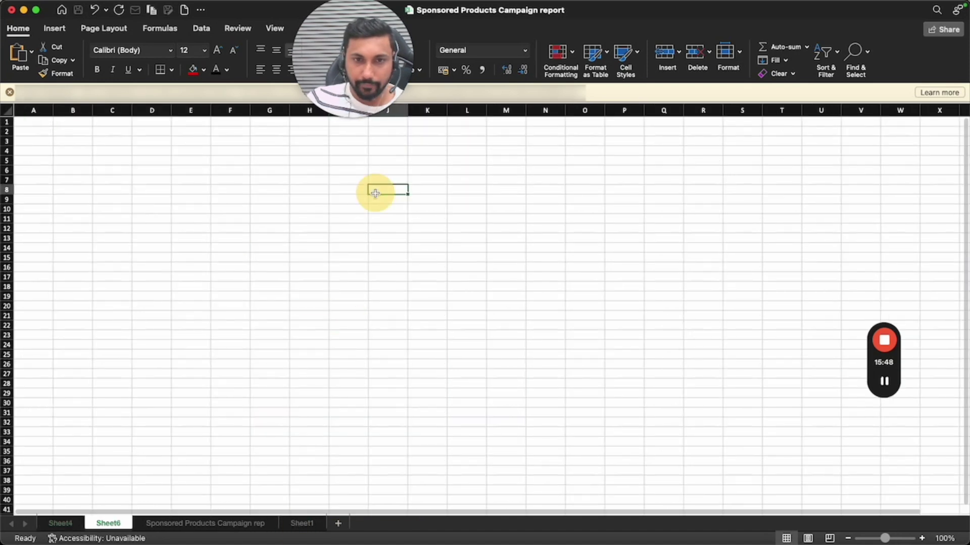
Enter 70% in cell J8 and the budget amount 1000 in cell K8 of the blank worksheet
type("78")
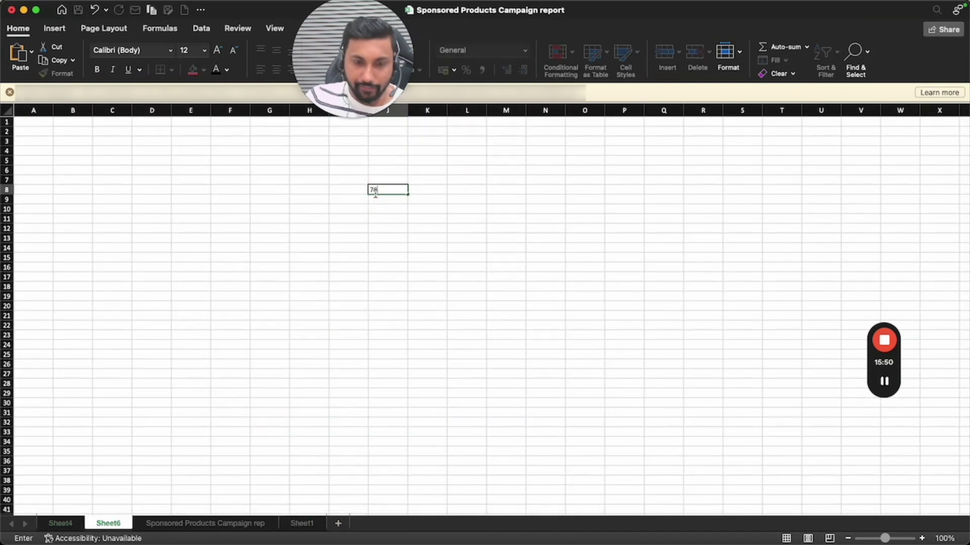
key("Tab")
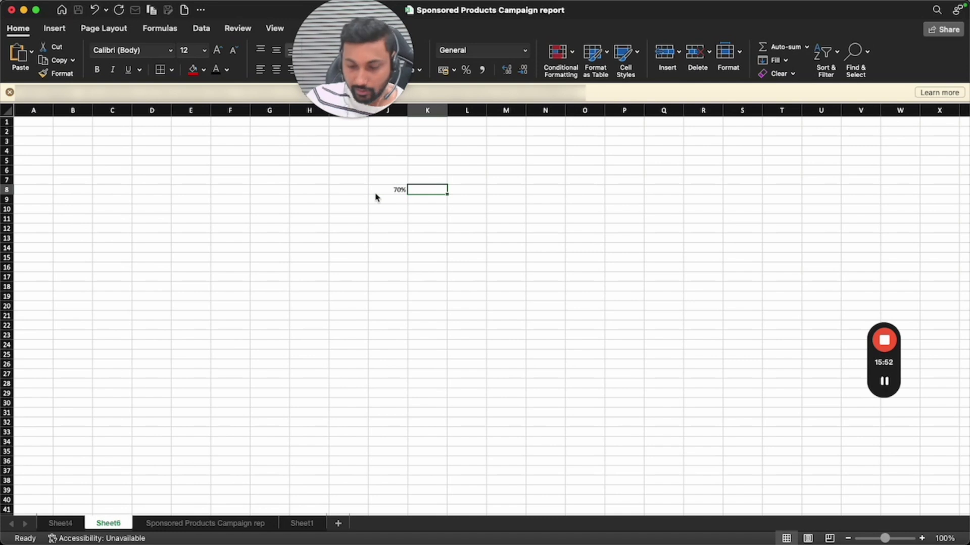
type("1000")
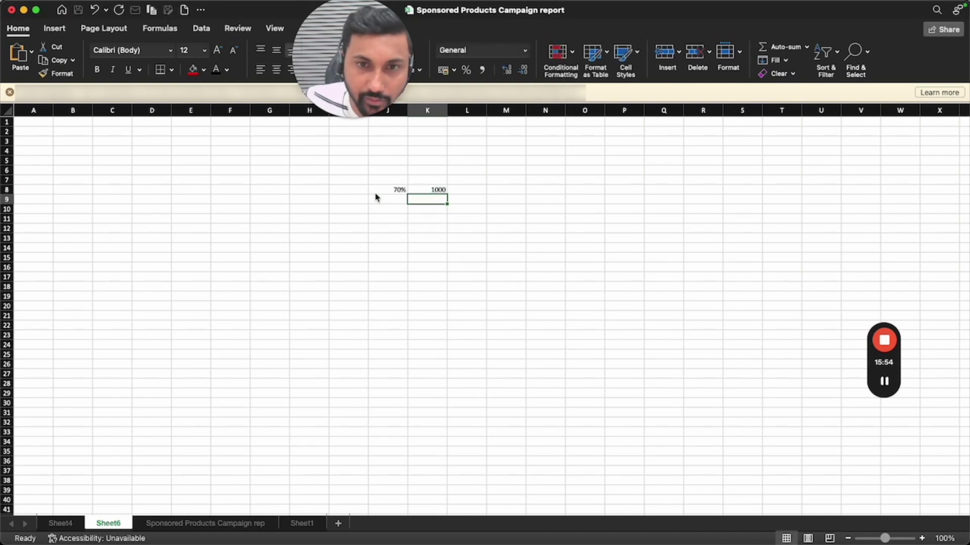
key("Tab")
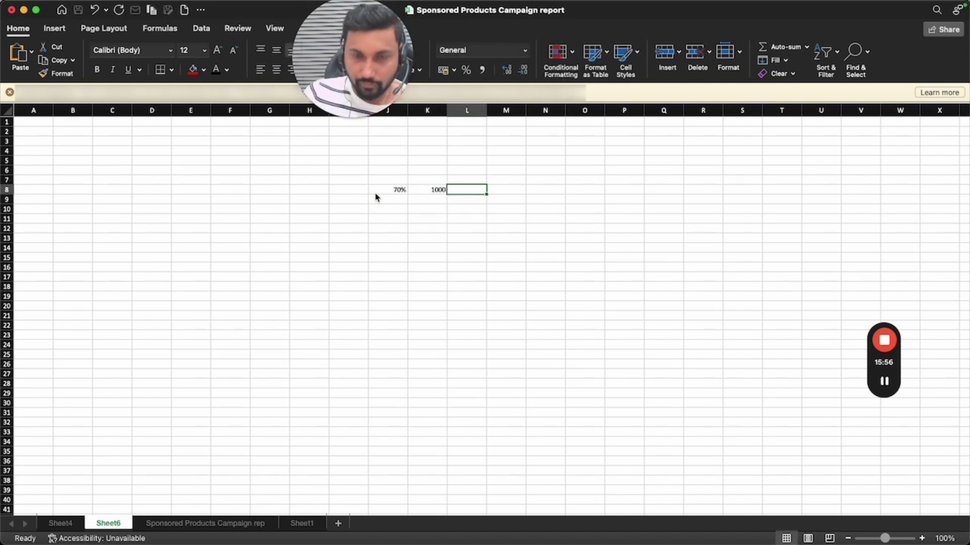
Calculate 70% of the budget in cell L8 with the formula +K8*70%
key("Left")
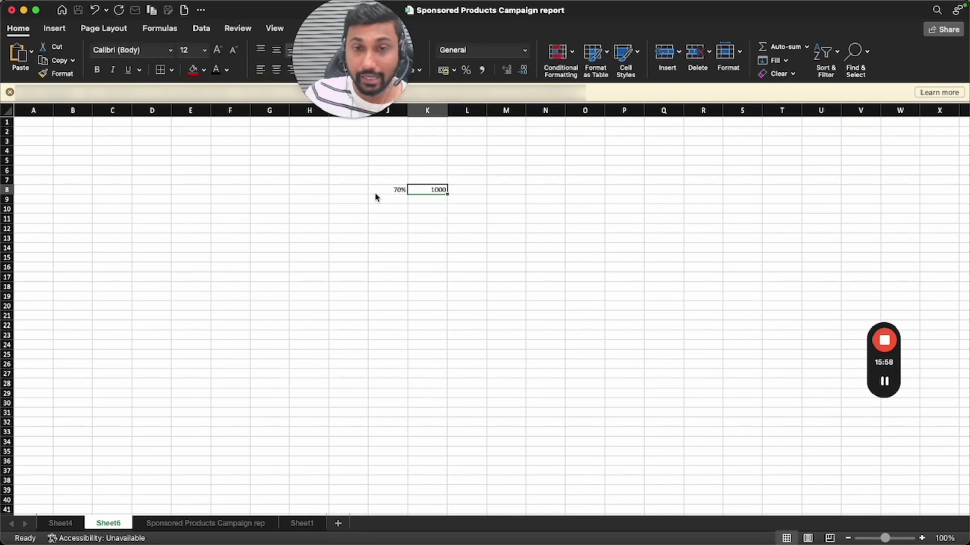
key("Right")
type("+K8*70")
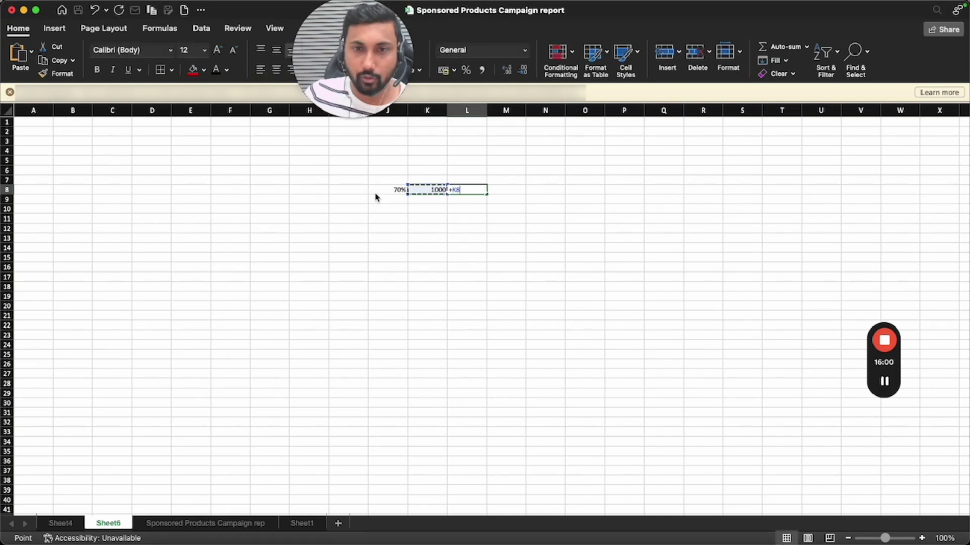
type("%")
key("Return")
key("Up")
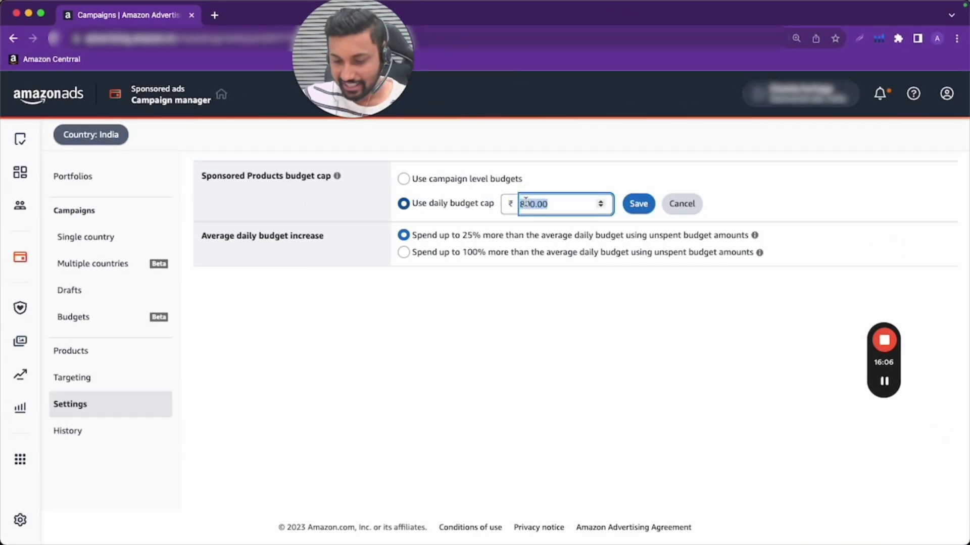
Switch to the Amazon Ads settings, enter 700 as the Sponsored Products daily budget cap, and compare it with the Excel calculation
type("700")
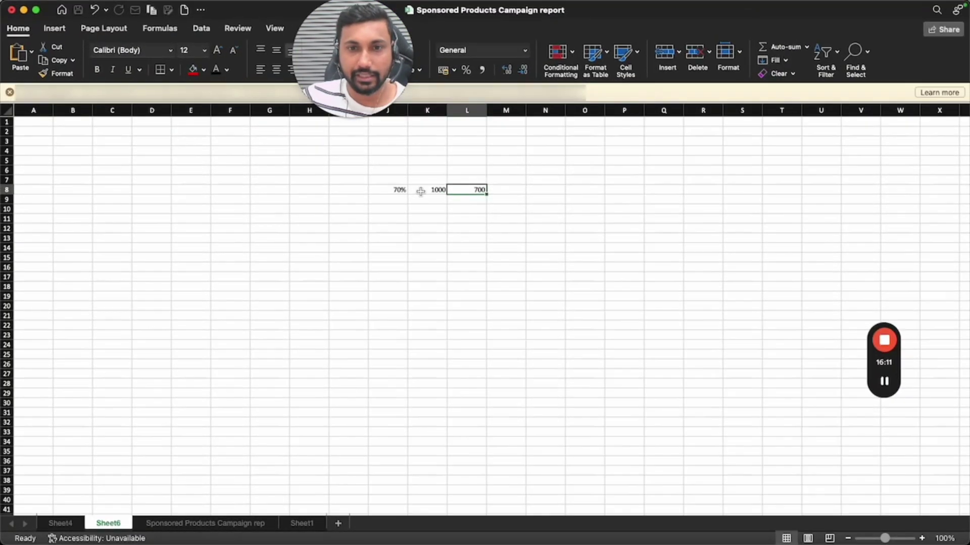
left_click(440, 180)
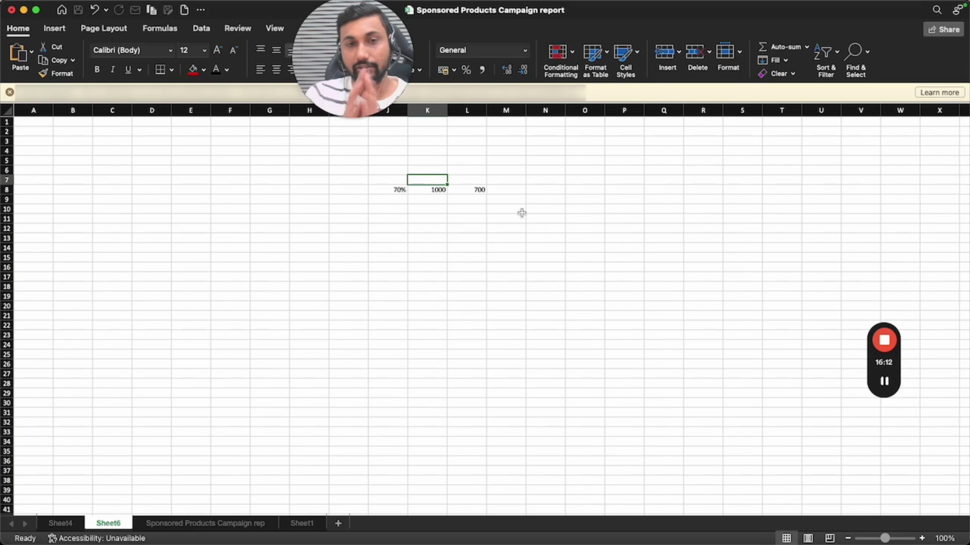
key("super+Tab")
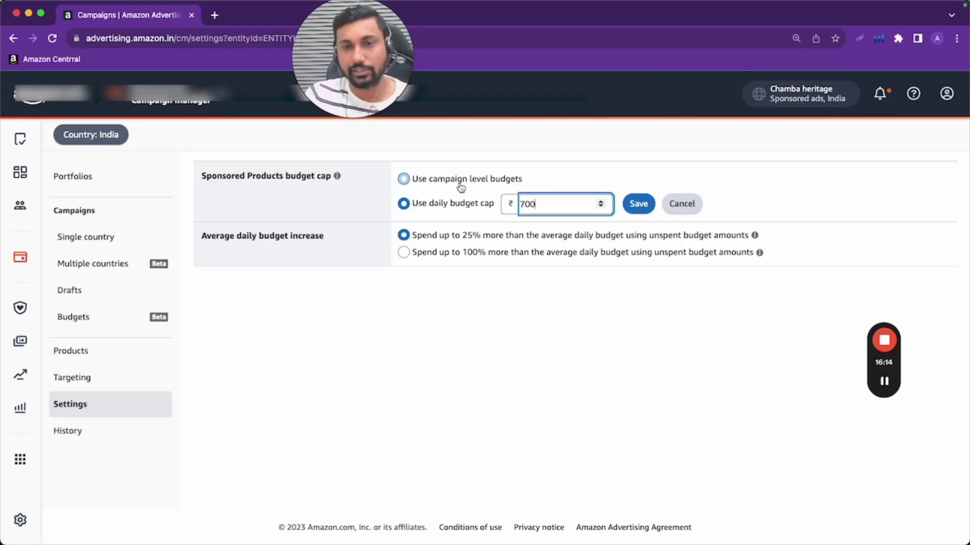
key("super+Tab")
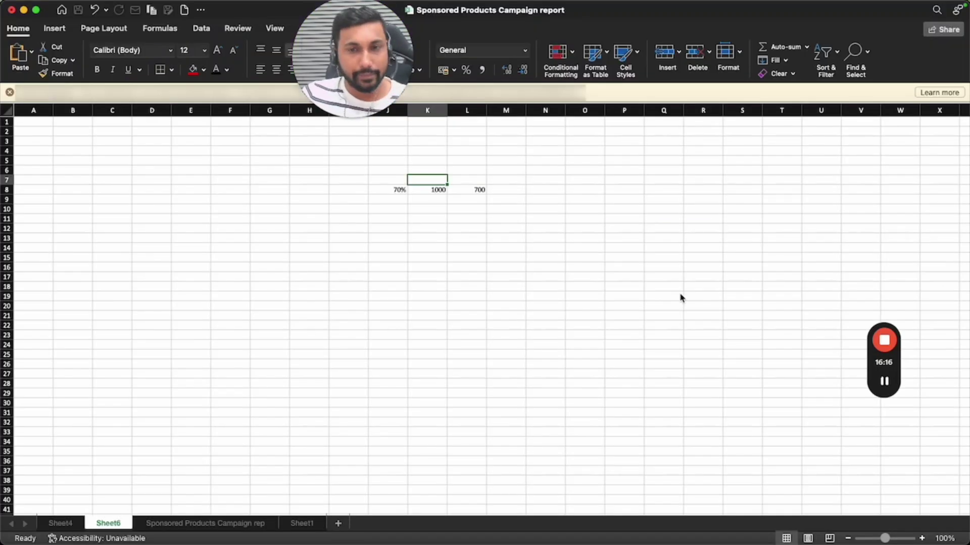
Return to the Amazon Ads settings and replace the Sponsored Products daily budget cap with ₹50
key("super+Tab")
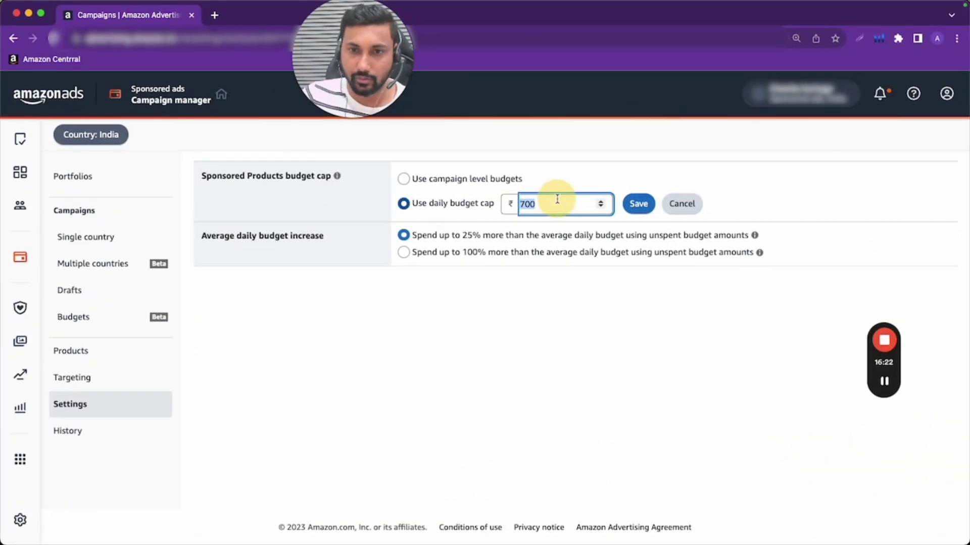
key("BackSpace")
key("BackSpace")
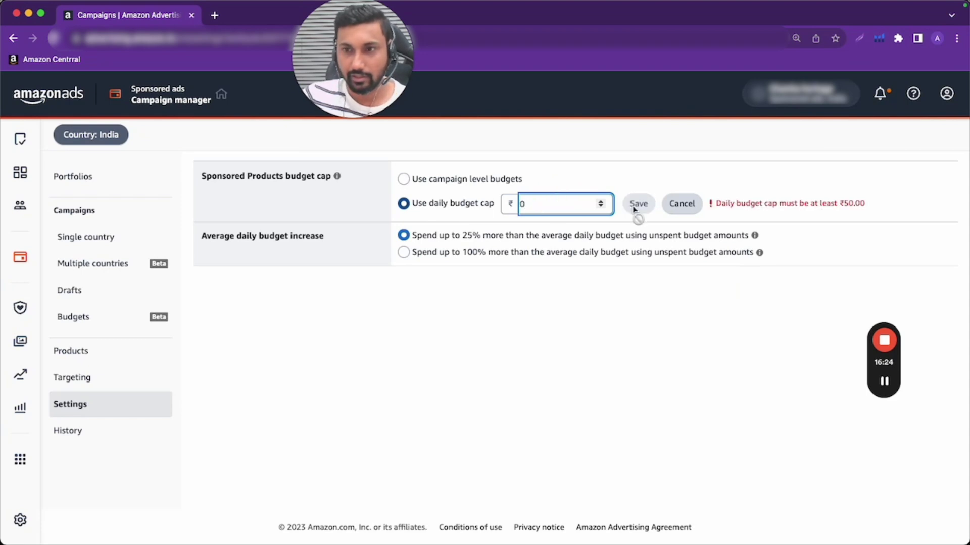
key("BackSpace")
type("50")
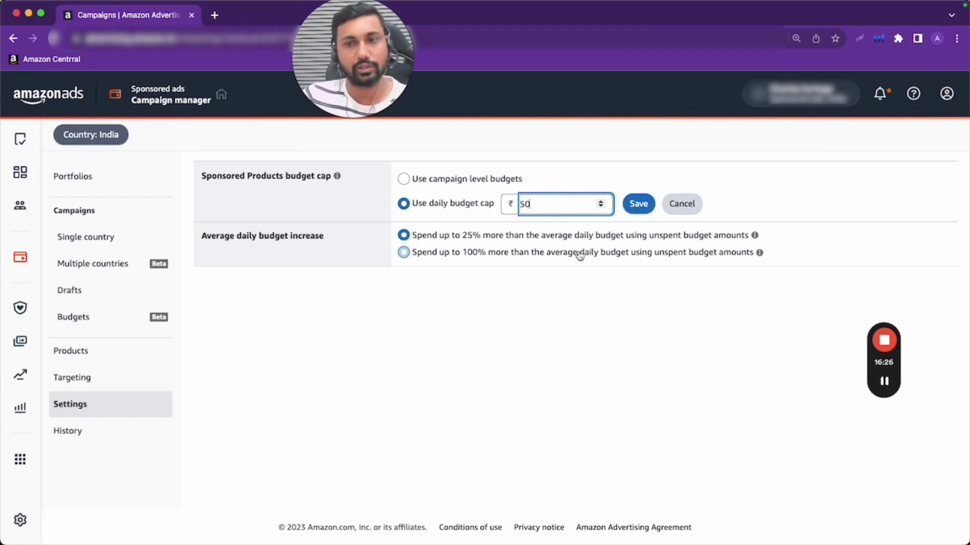